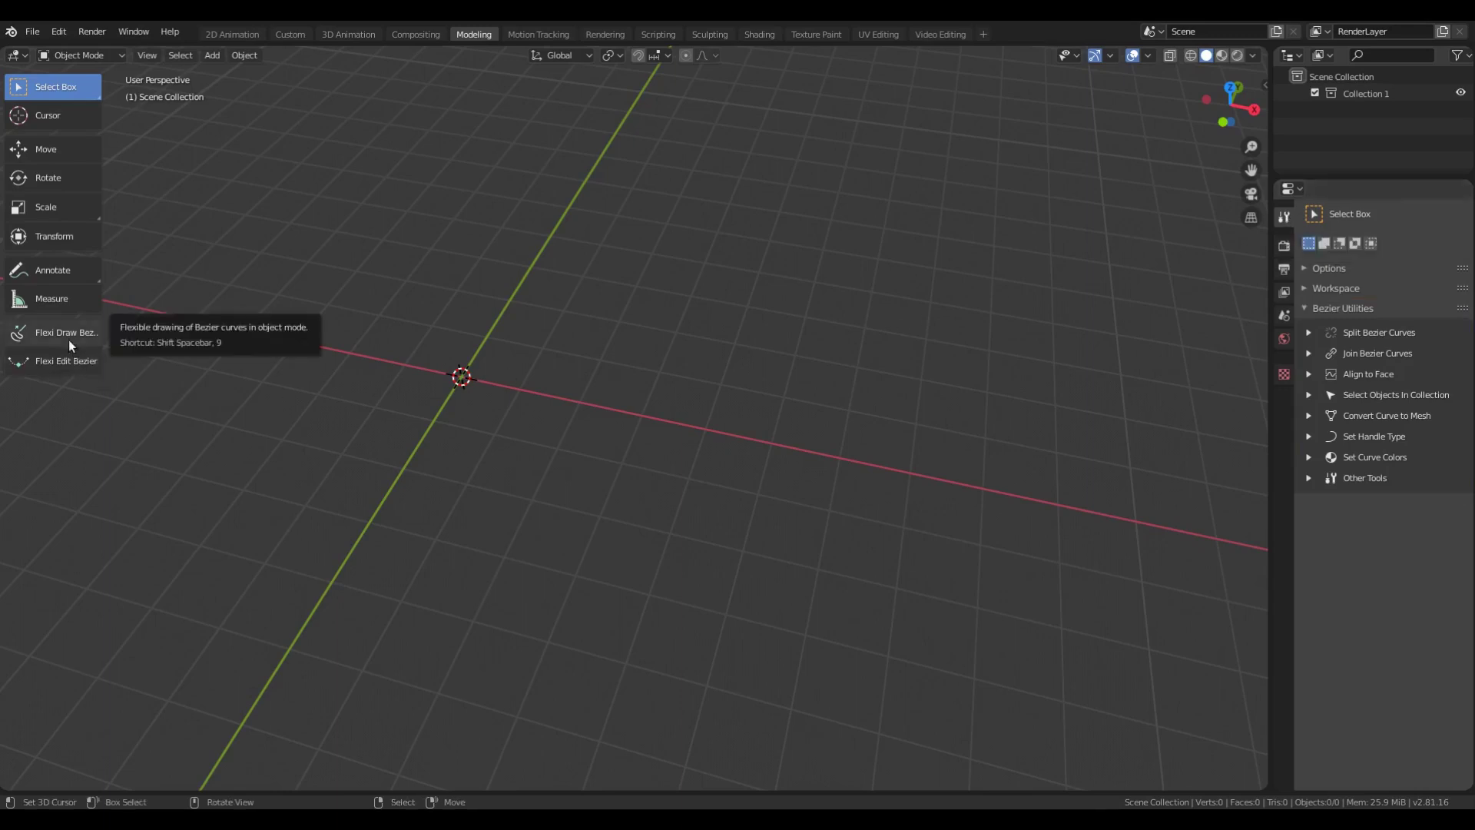
Expand Bezier Utilities' Convert Curve to Mesh options, showing Fill Type Ngon and Resolution 0.
left_click(1309, 415)
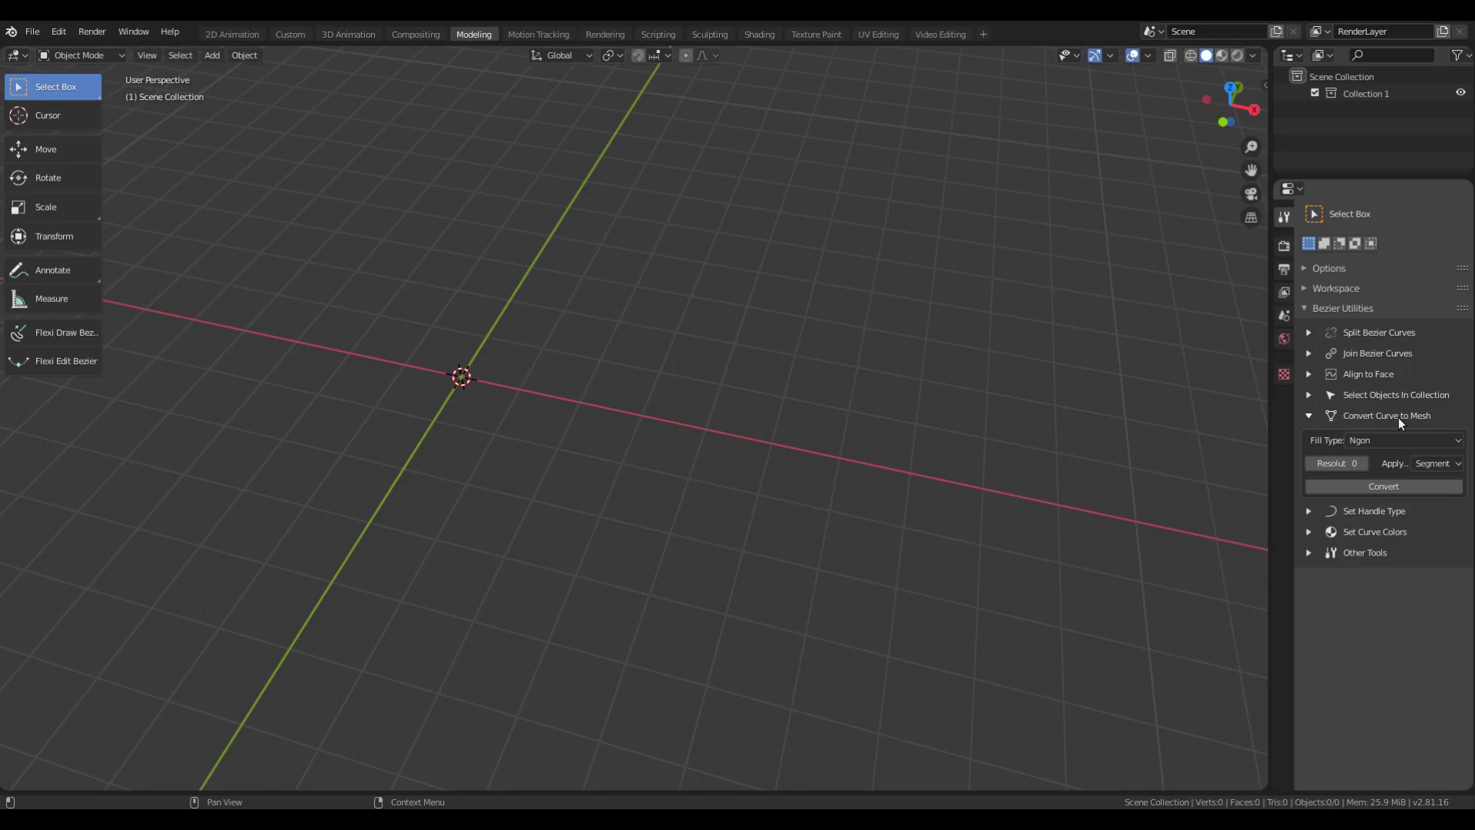
Draw a flat rectangular Bezier curve on the ground plane using Rectangle, Bounding Box and XY constraint.
left_click(40, 329)
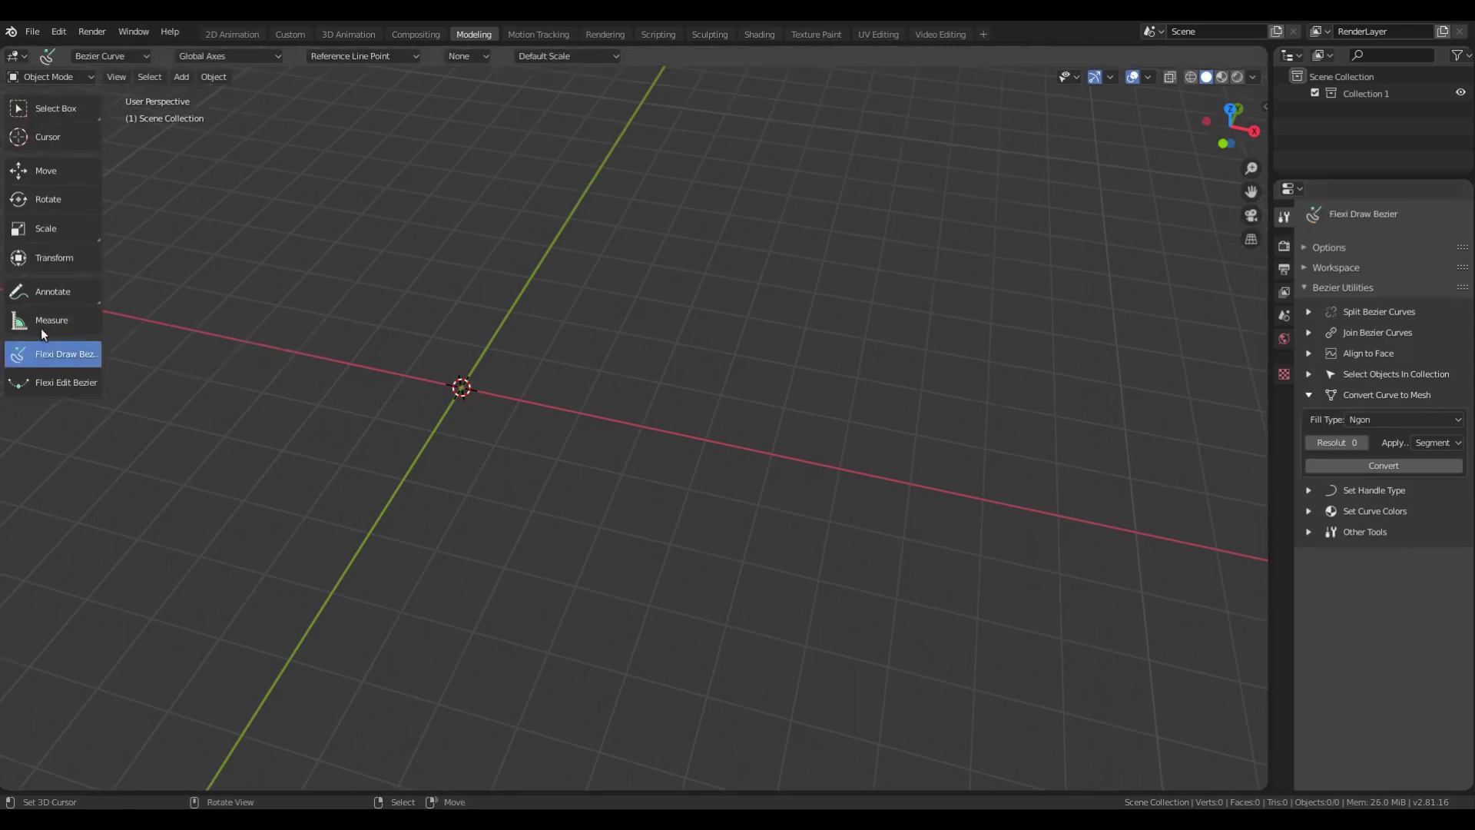
left_click(84, 58)
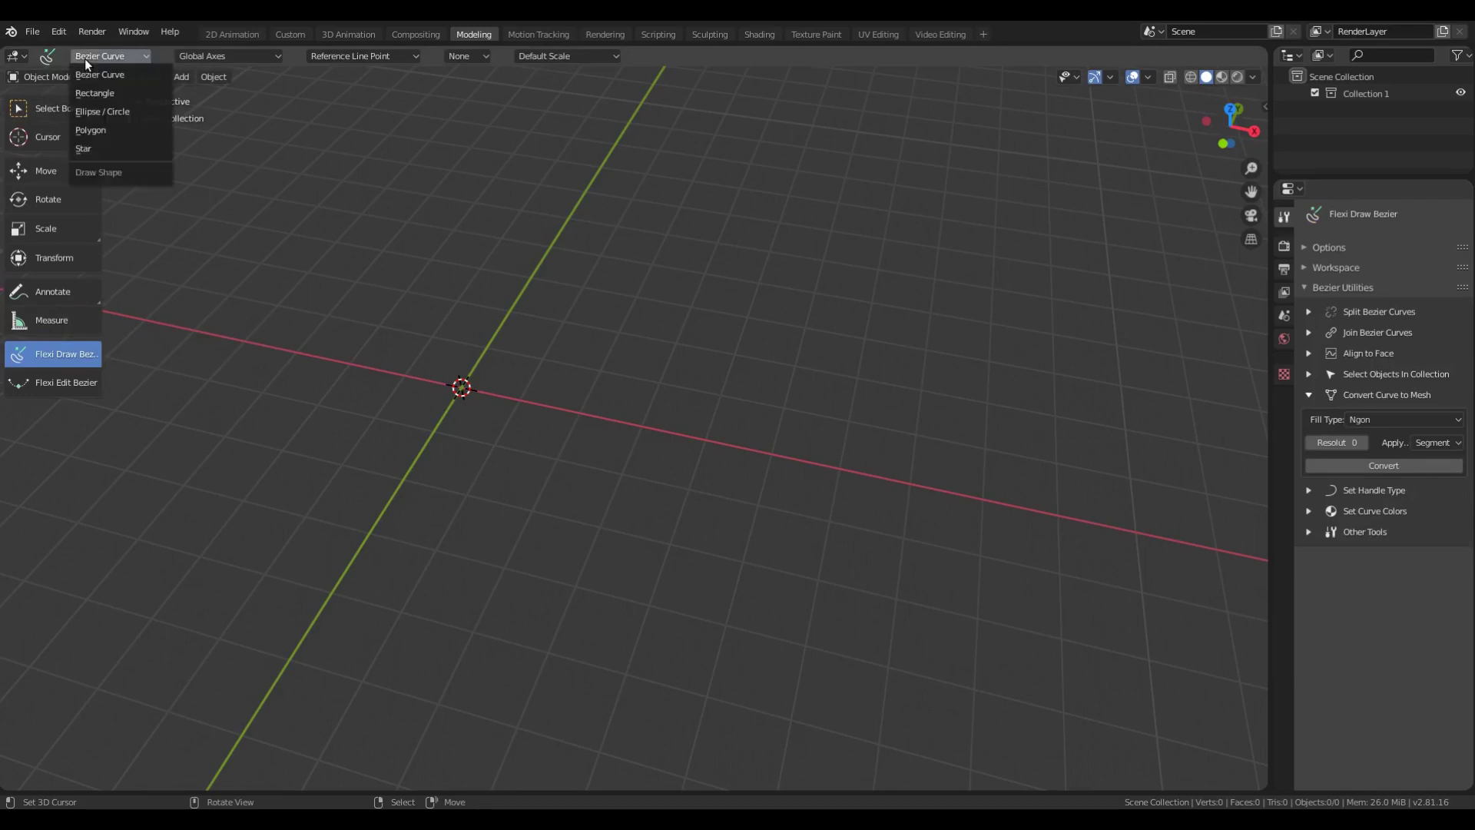
left_click(98, 86)
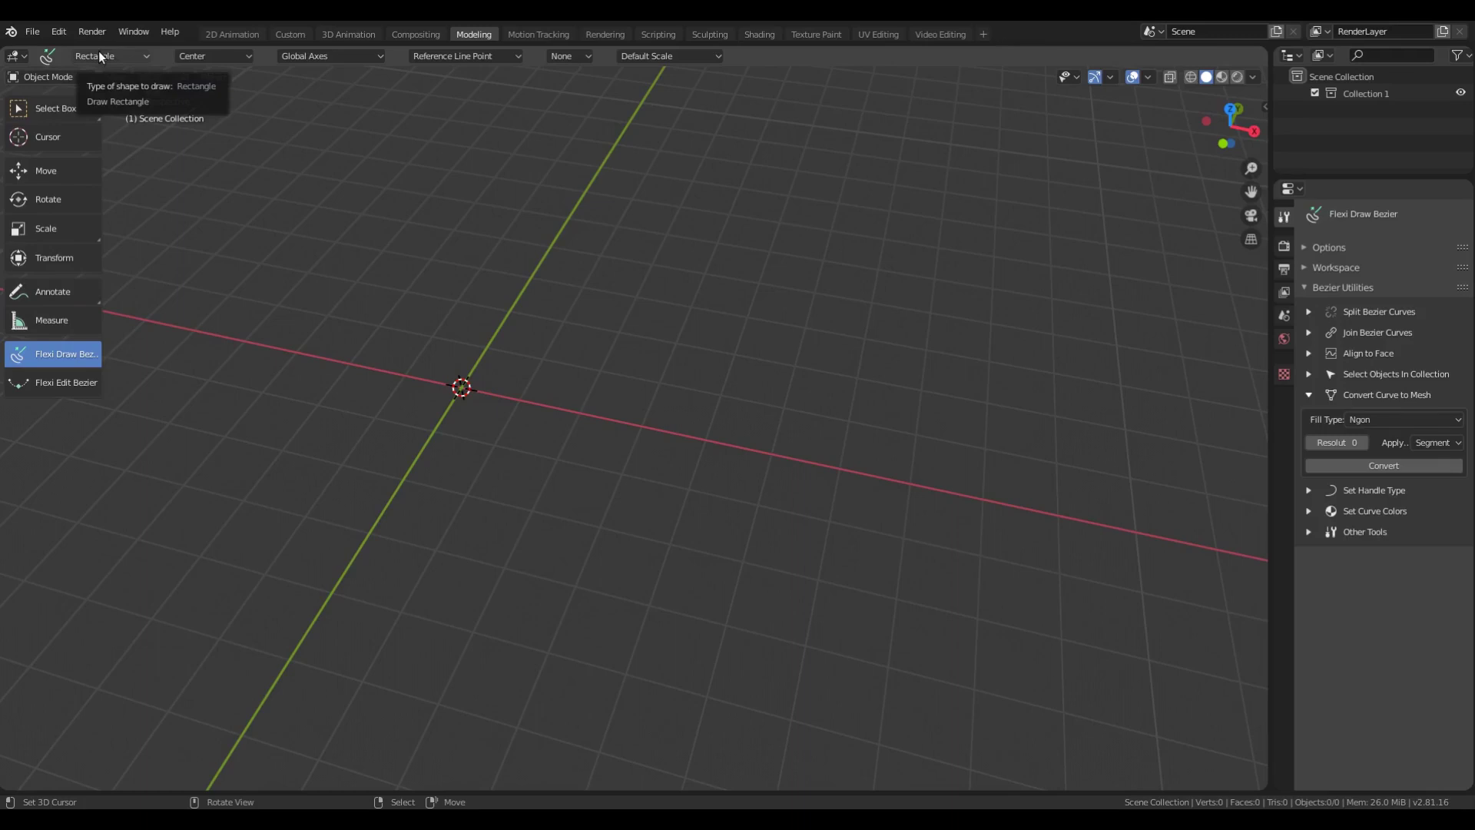
left_click(201, 57)
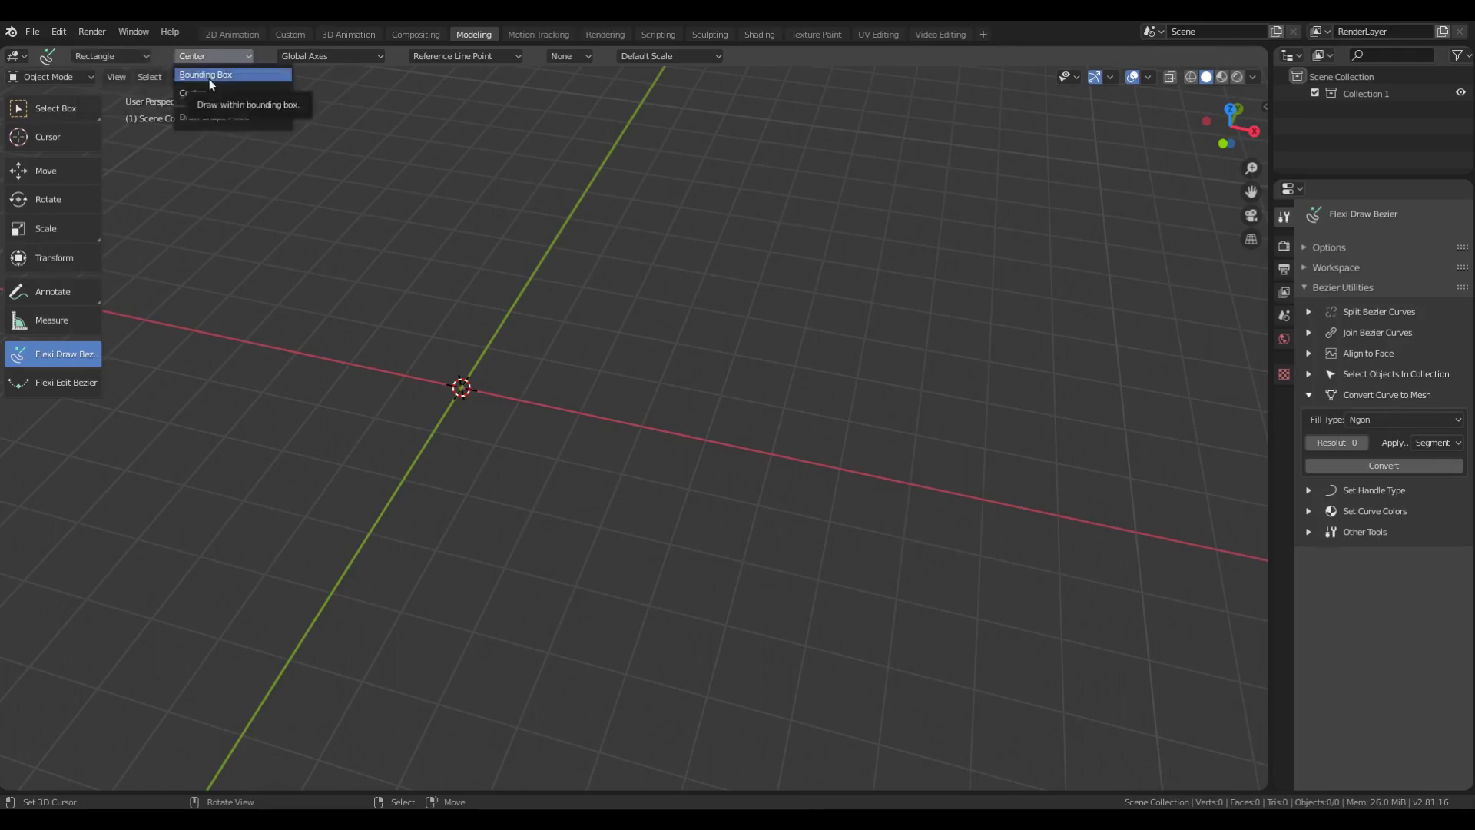
left_click(211, 77)
left_click(553, 58)
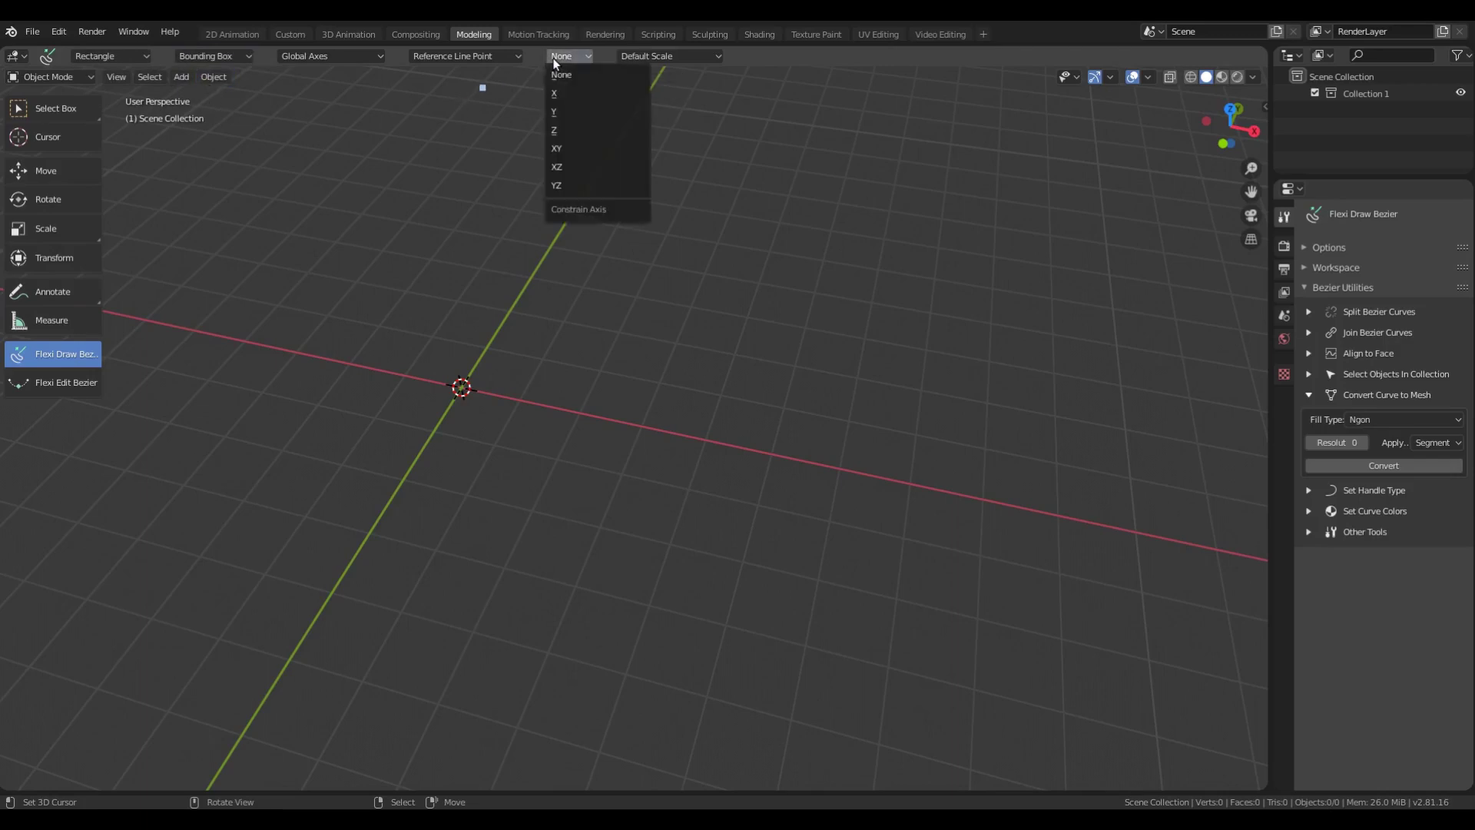
left_click(548, 151)
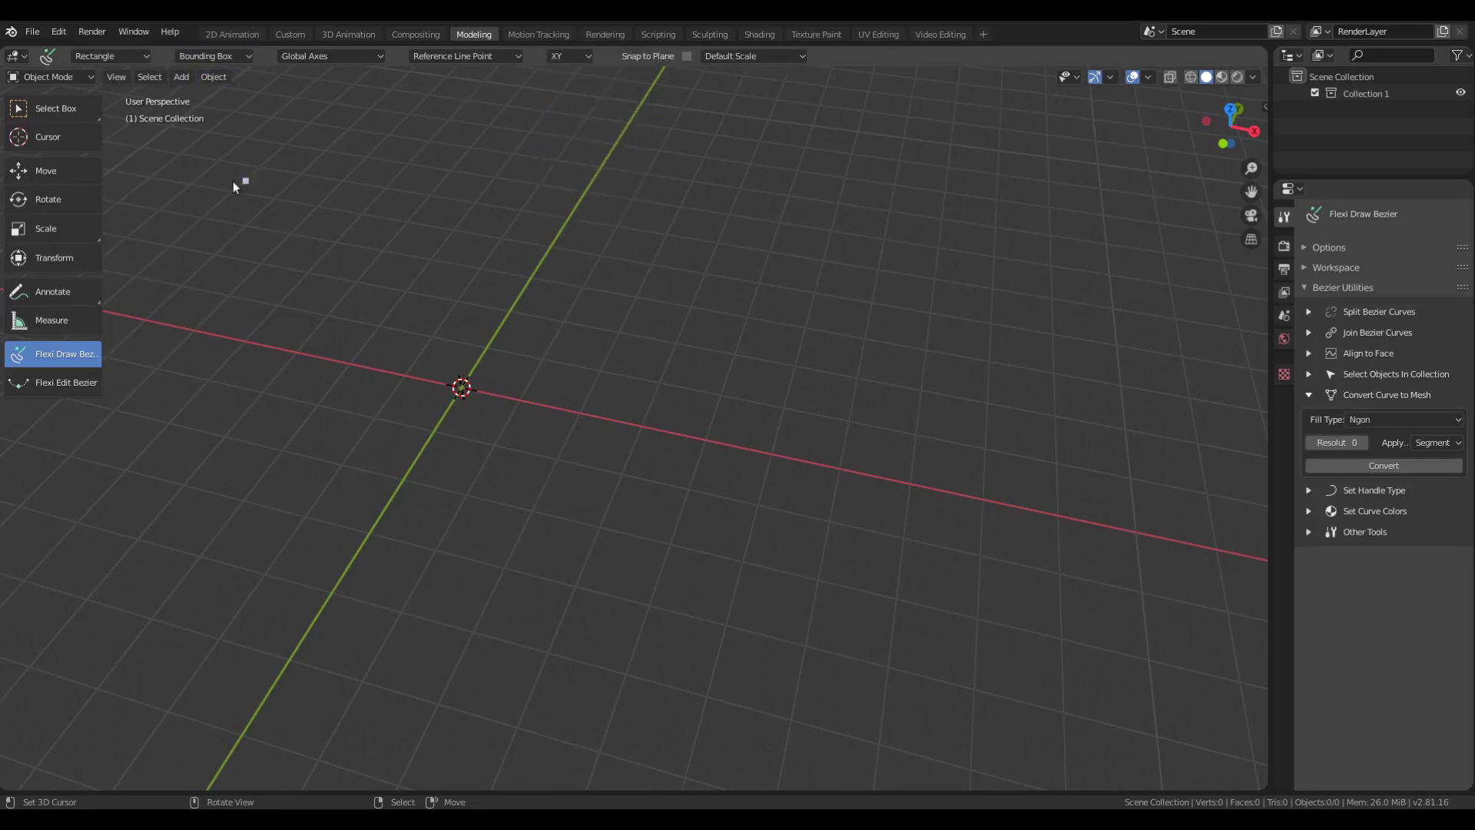
left_click_drag(251, 153, 334, 245)
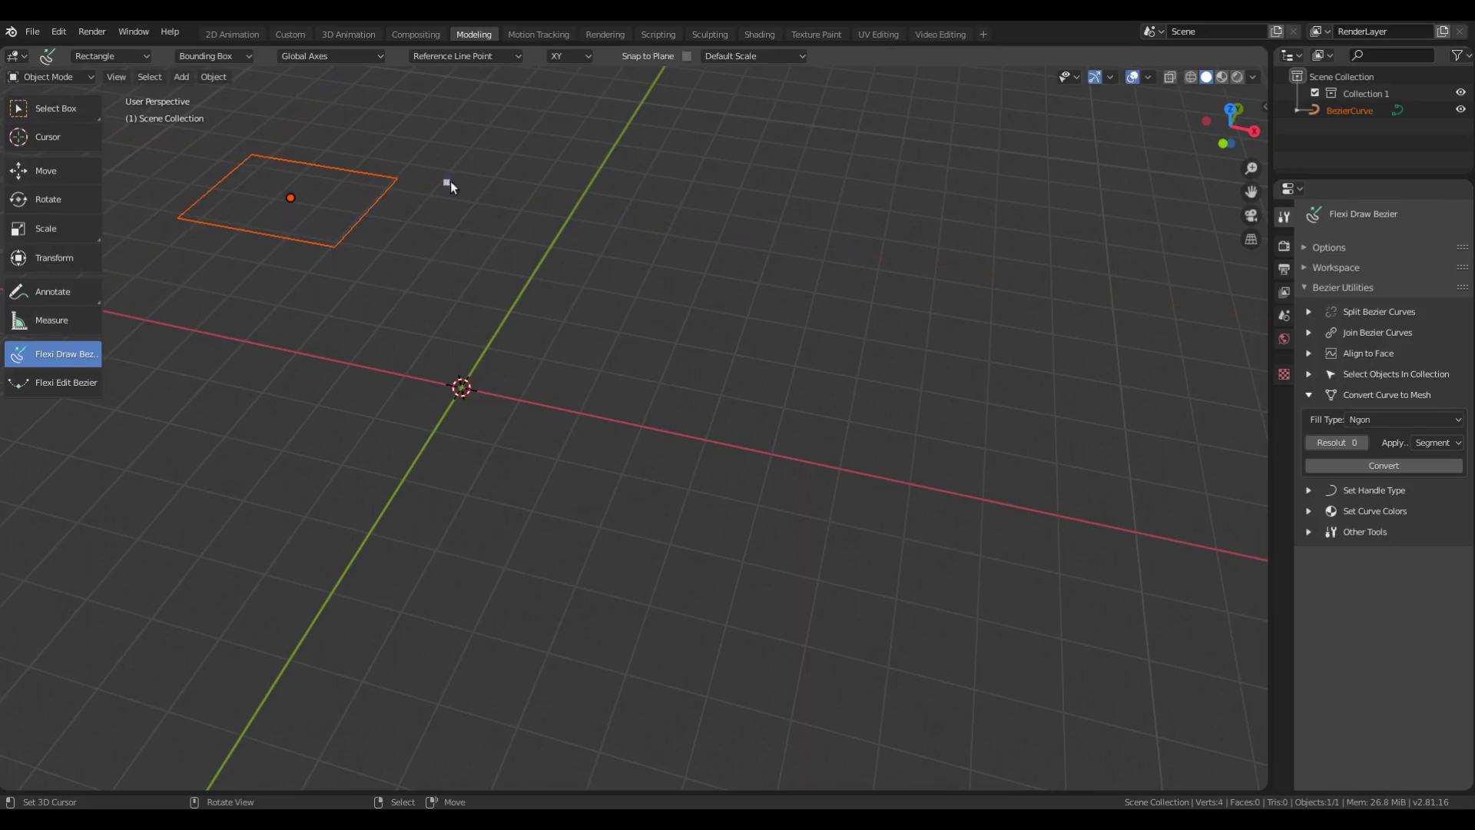
With View orientation, draw three view-facing rectangles from different angles (BezierCurve.001 to .003).
left_click(324, 51)
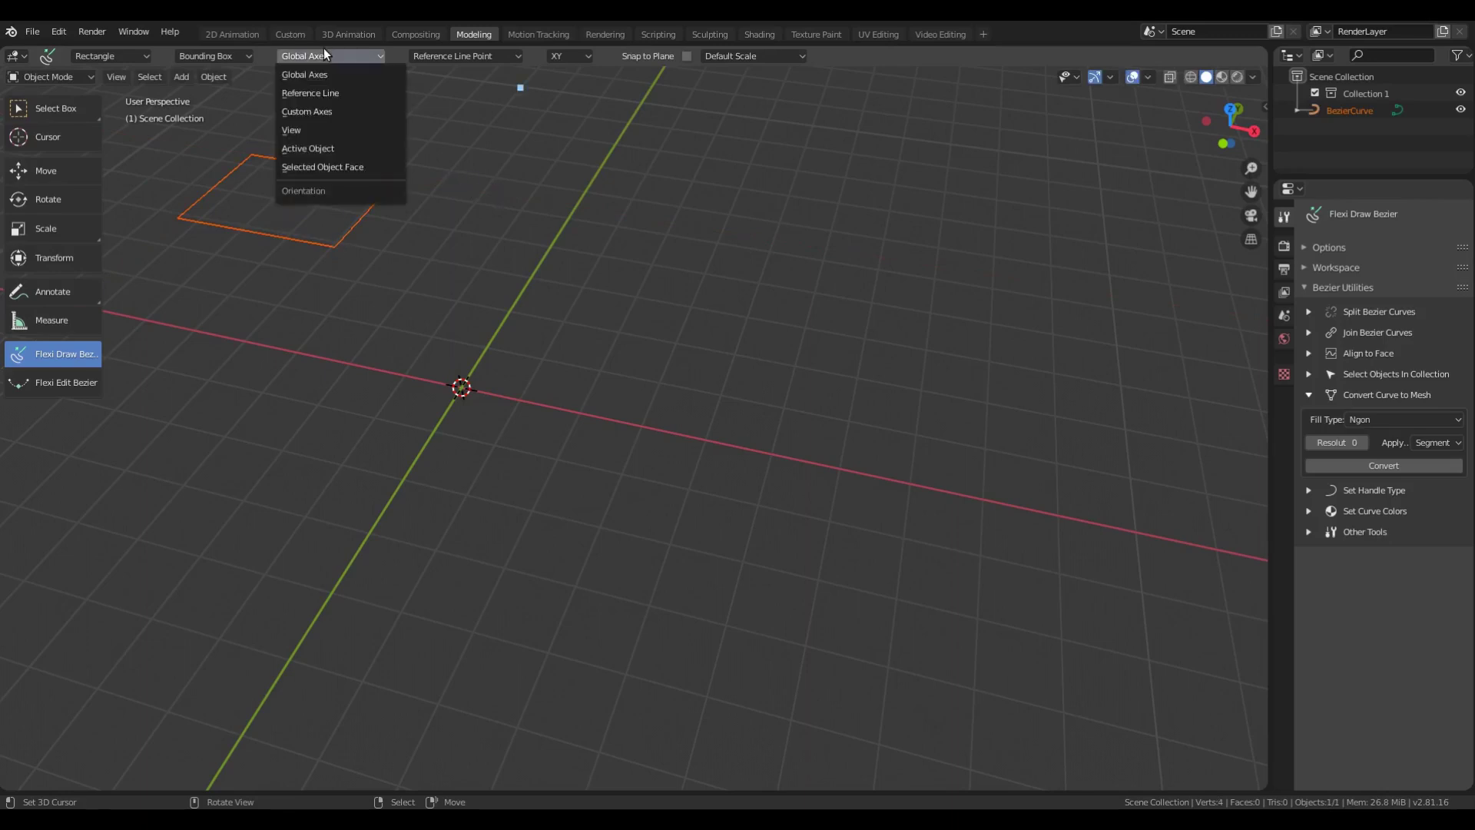
left_click(347, 131)
left_click_drag(292, 314, 485, 498)
middle_click_drag(606, 377, 642, 205)
left_click_drag(625, 181, 834, 408)
middle_click_drag(834, 408, 487, 186)
left_click_drag(445, 194, 565, 302)
middle_click_drag(574, 458, 679, 431)
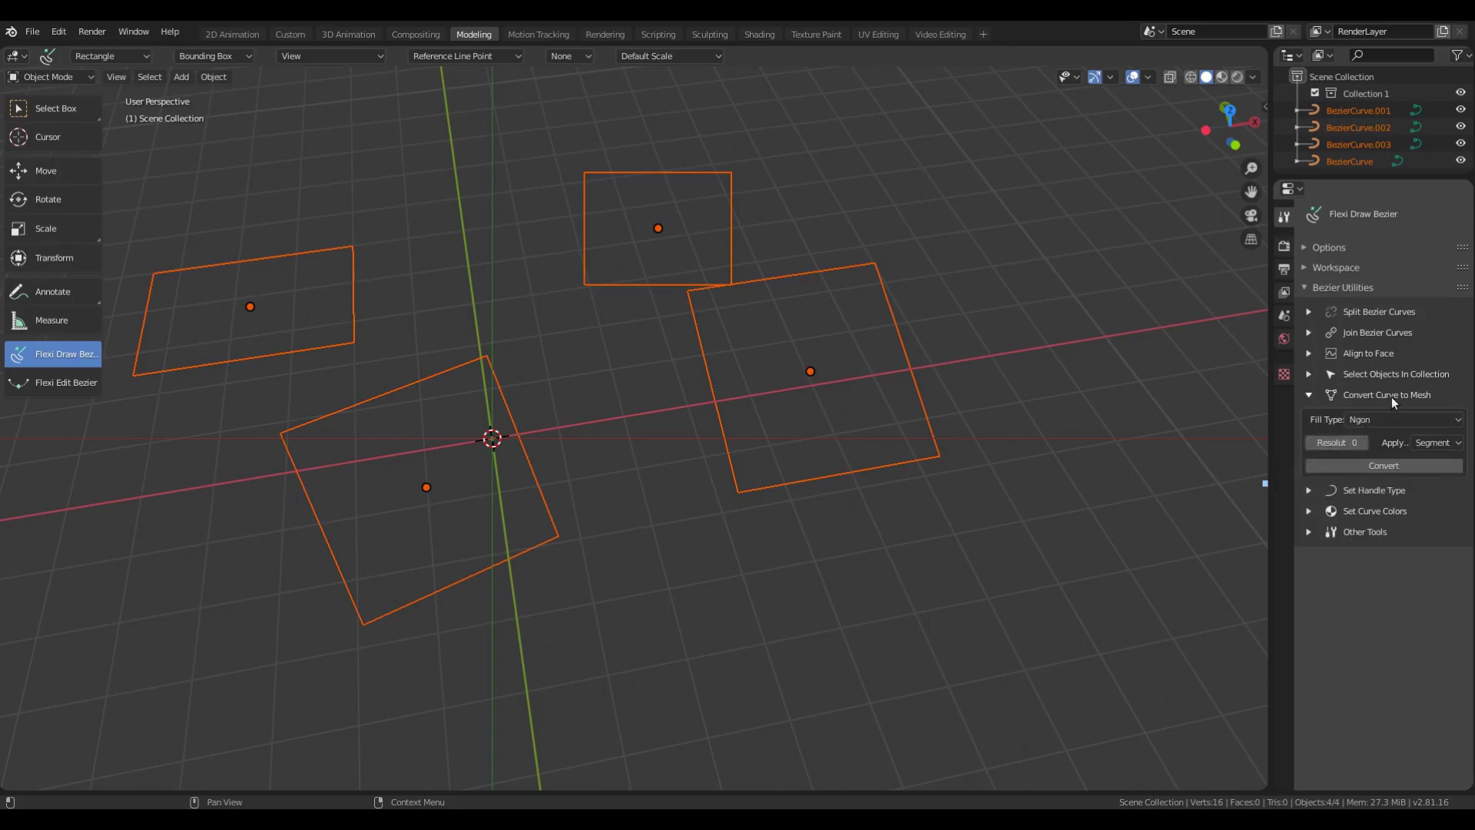
Convert the four rectangles to Ngon-filled meshes, test-move a top plane vertex, then undo.
left_click(1395, 467)
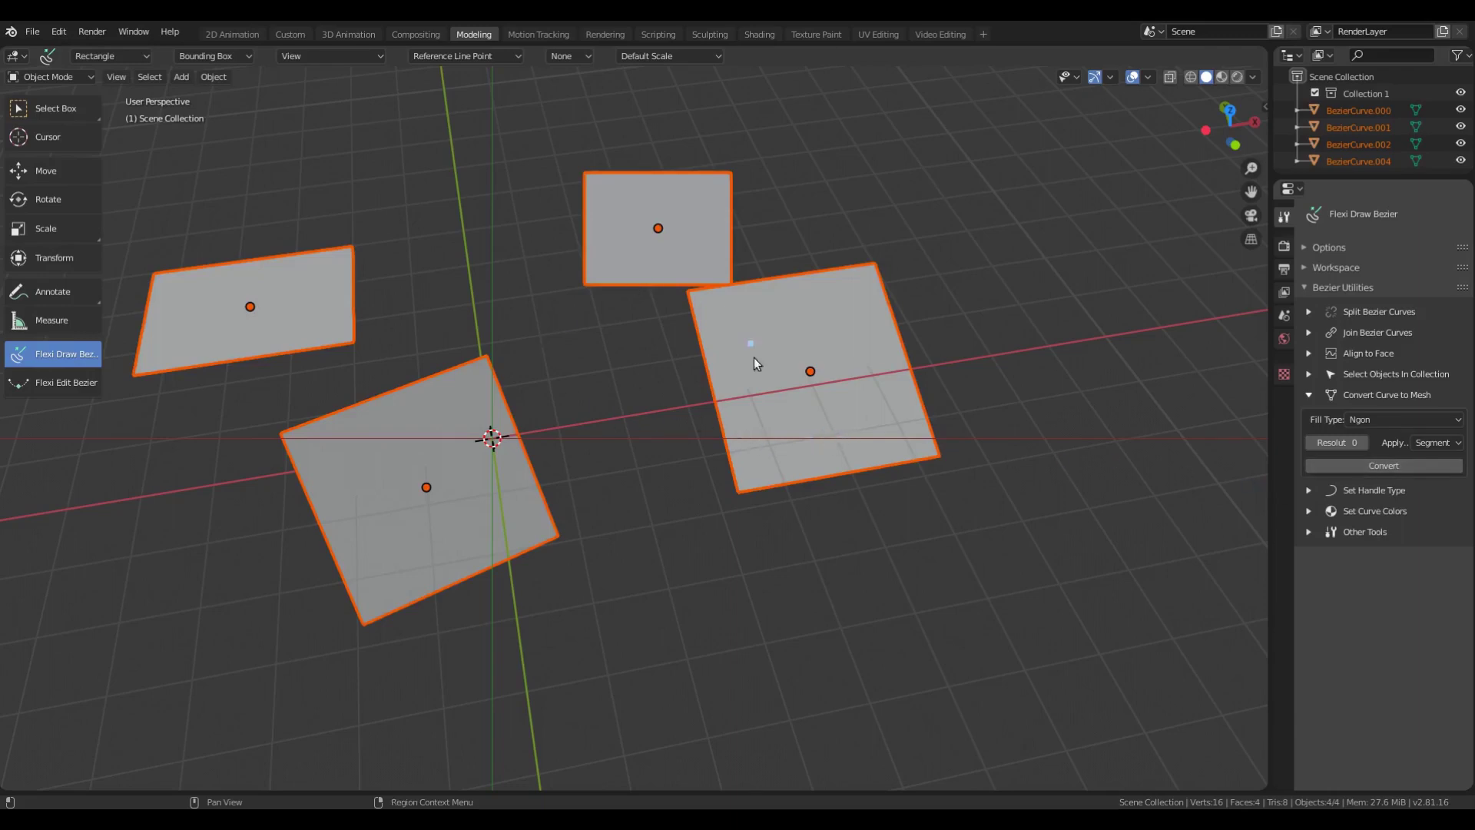
key("w")
left_click(705, 193)
key("Tab")
left_click(732, 172)
key("g")
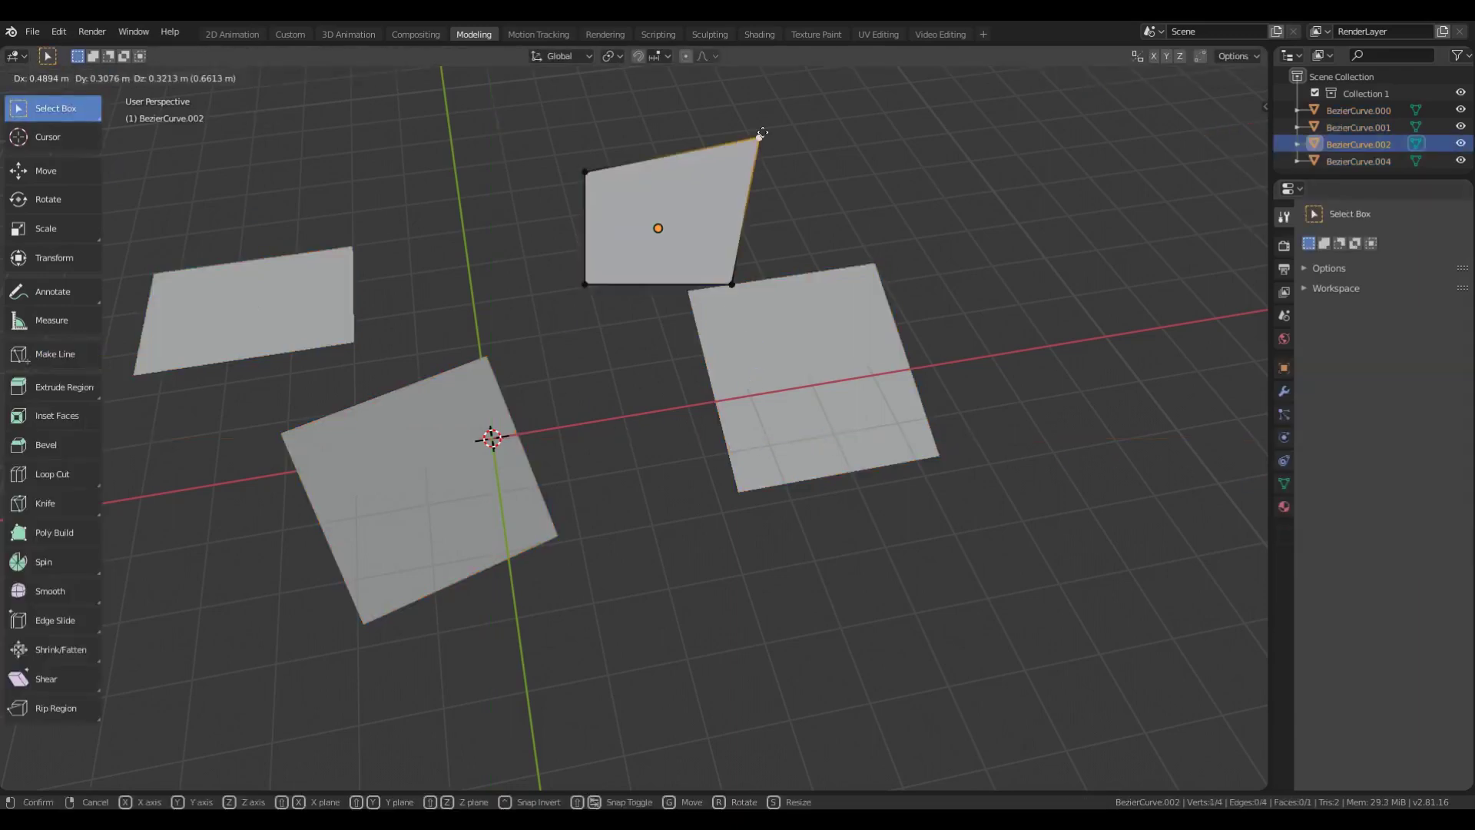
left_click(759, 139)
key("ctrl+z")
key("ctrl+z")
key("ctrl+z")
key("ctrl+z")
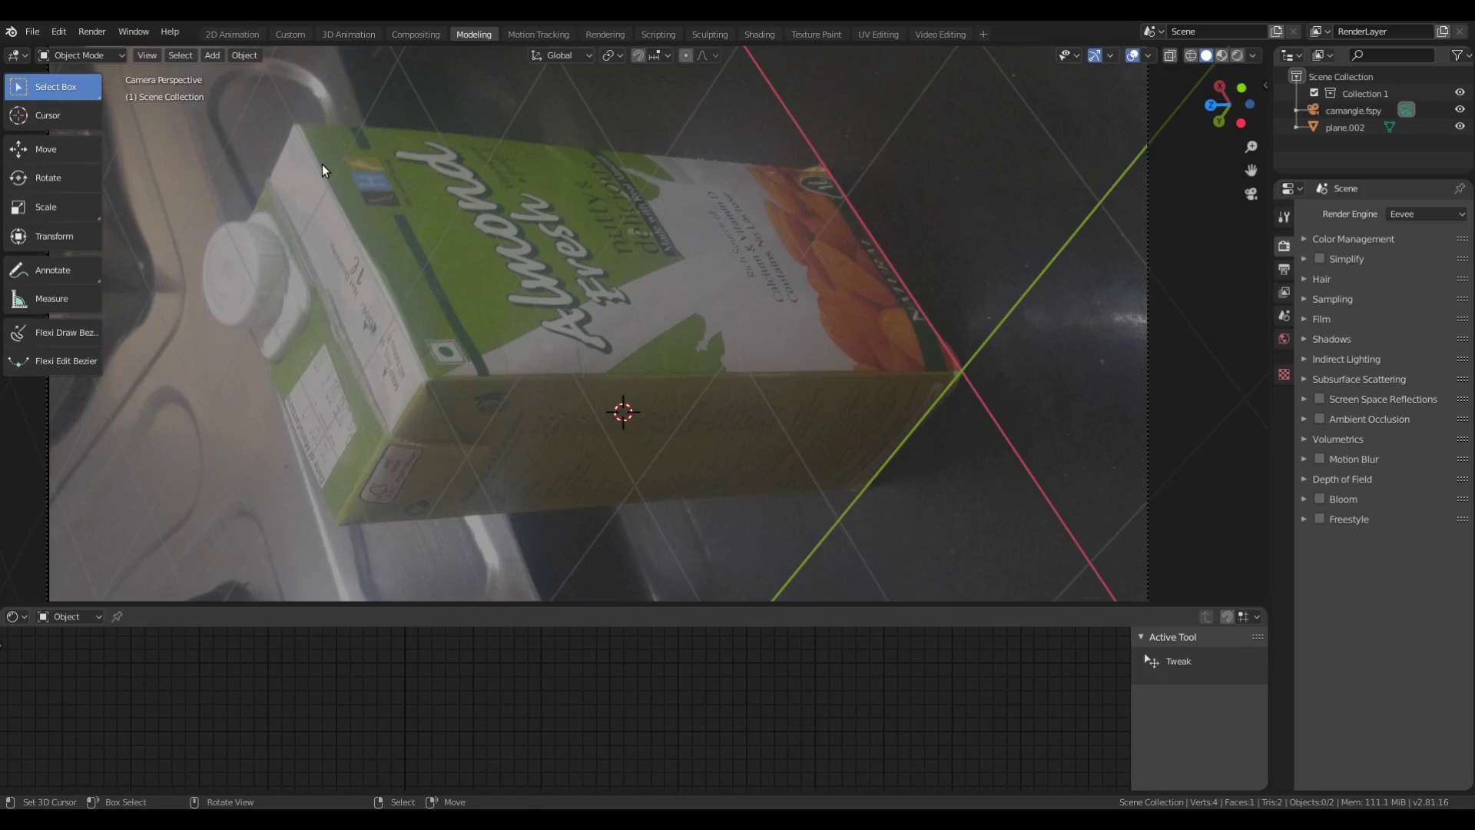
Draw a Bounding Box Rectangle Bezier curve, XZ constrained, over the carton's top face.
left_click(68, 331)
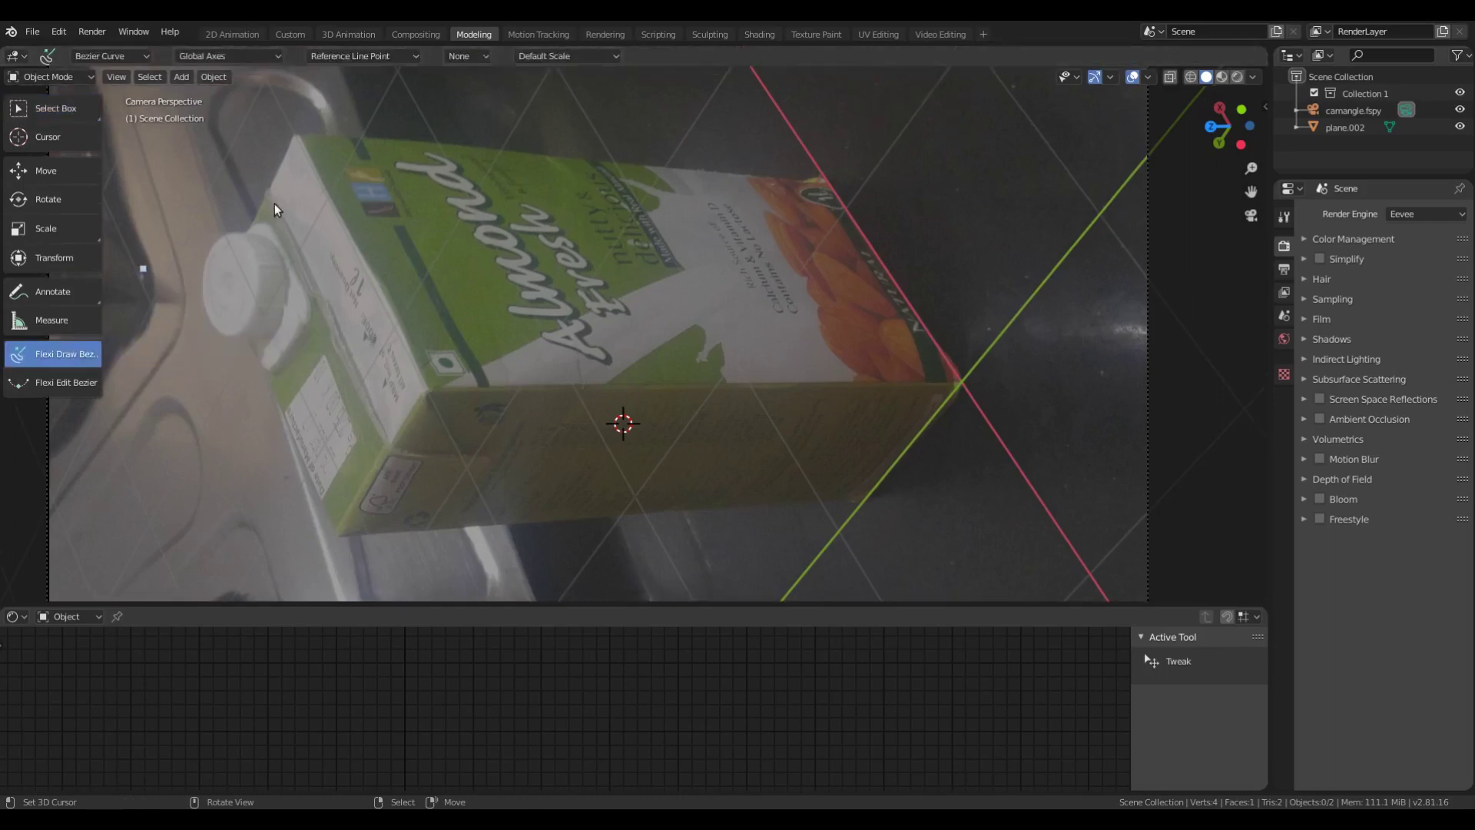
left_click(464, 56)
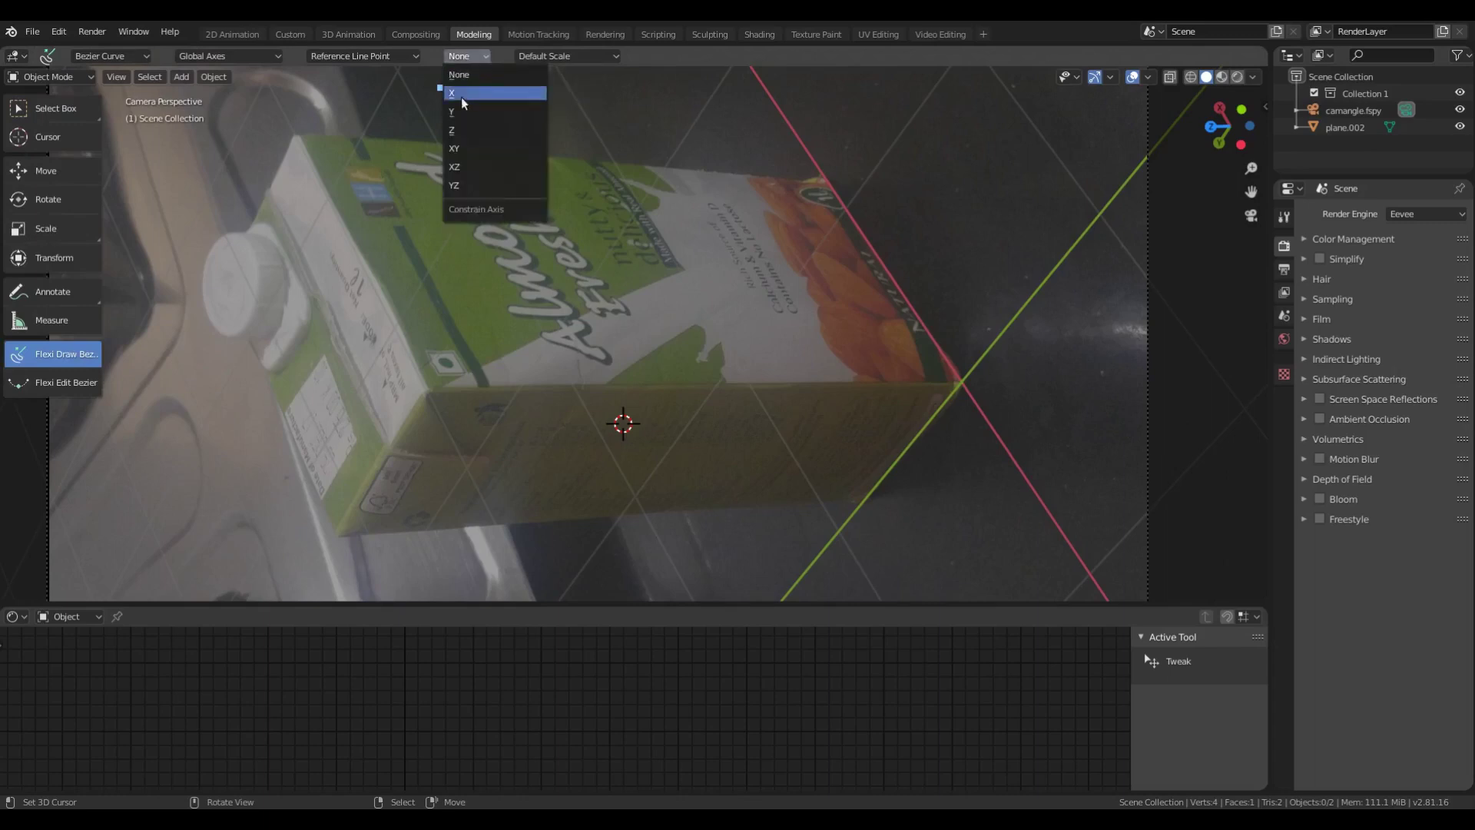
left_click(454, 167)
left_click(109, 56)
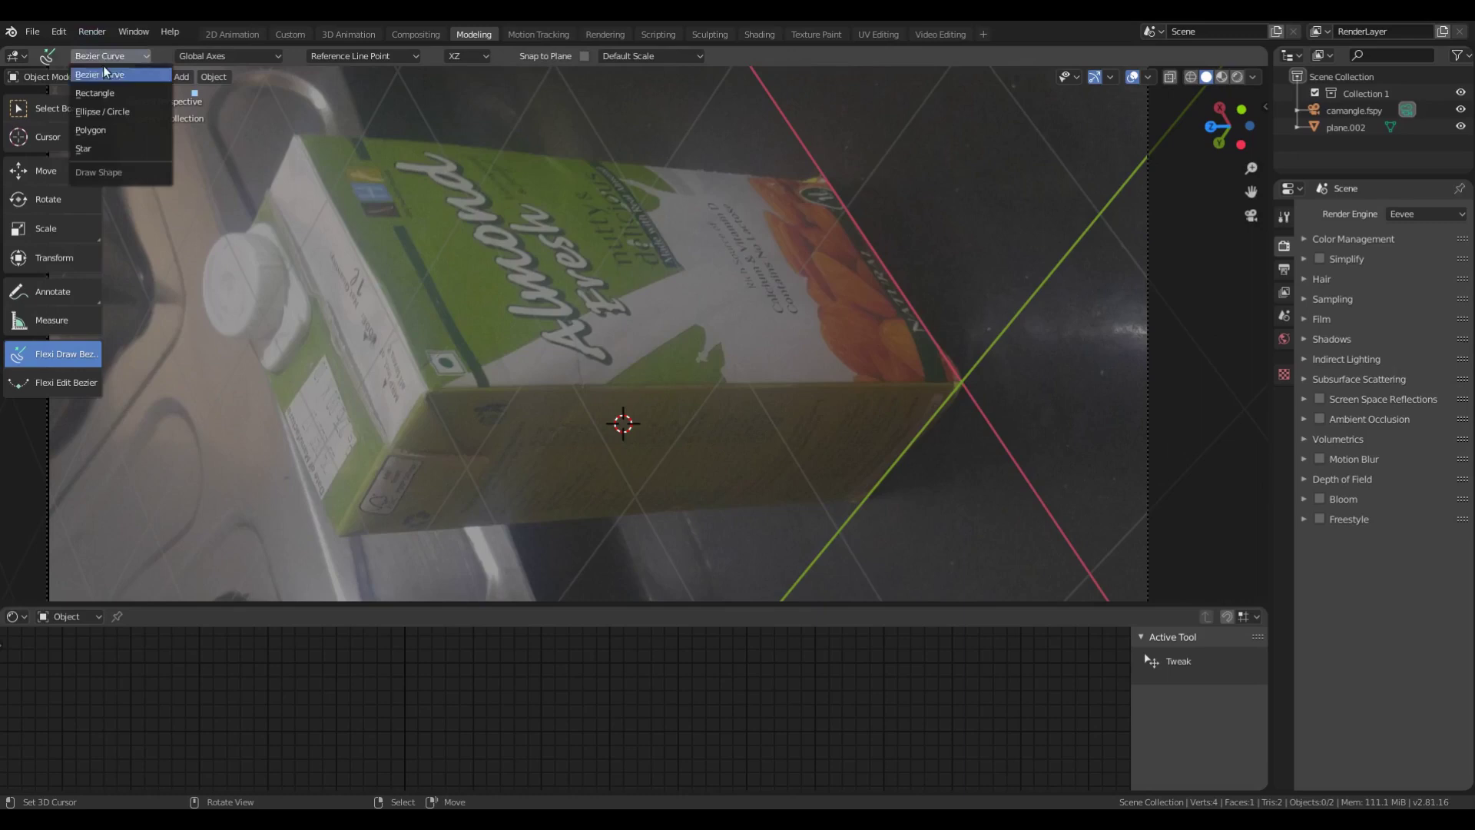
left_click(110, 93)
left_click(211, 56)
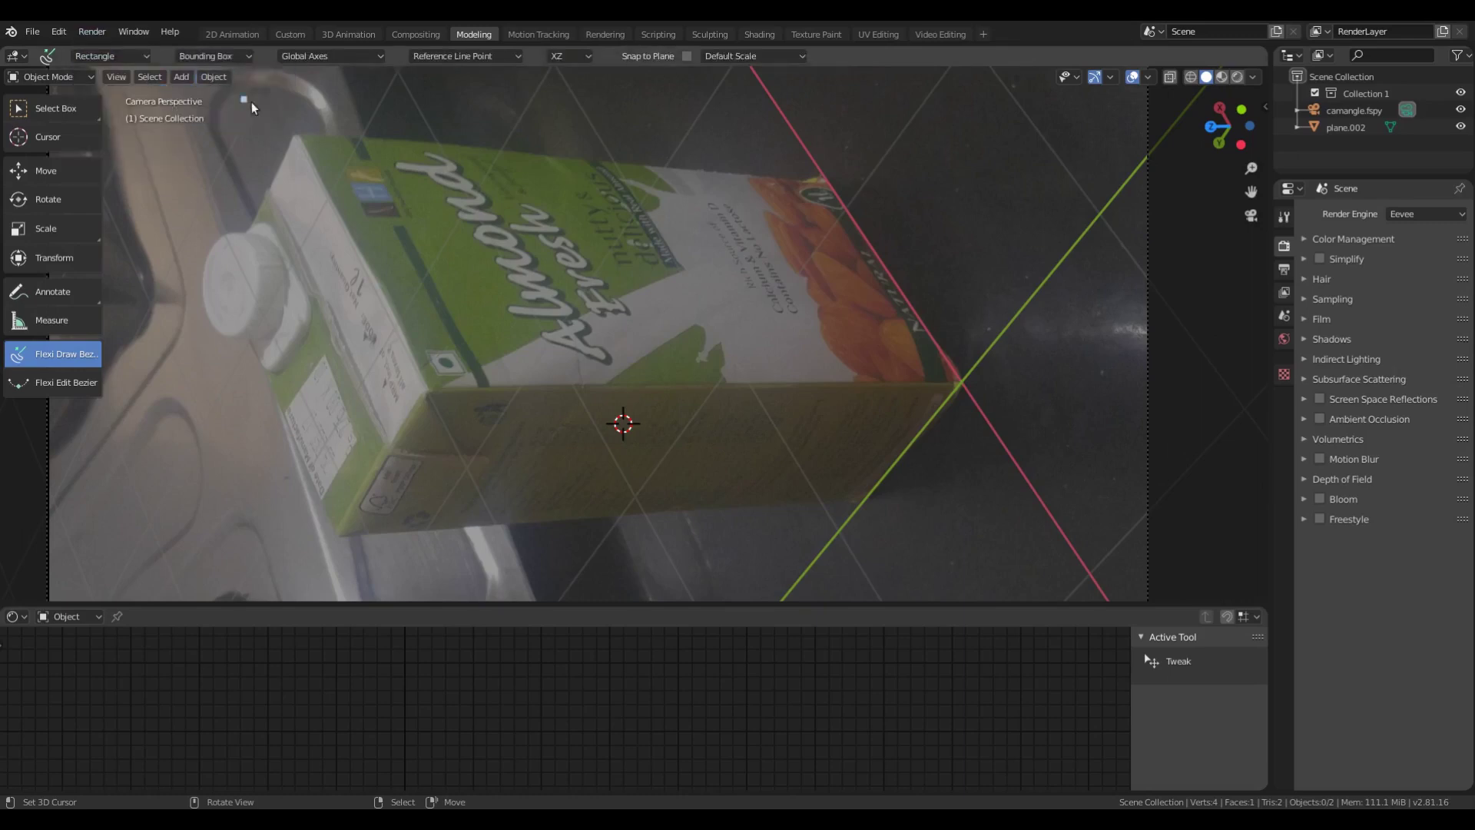
left_click_drag(299, 142, 960, 382)
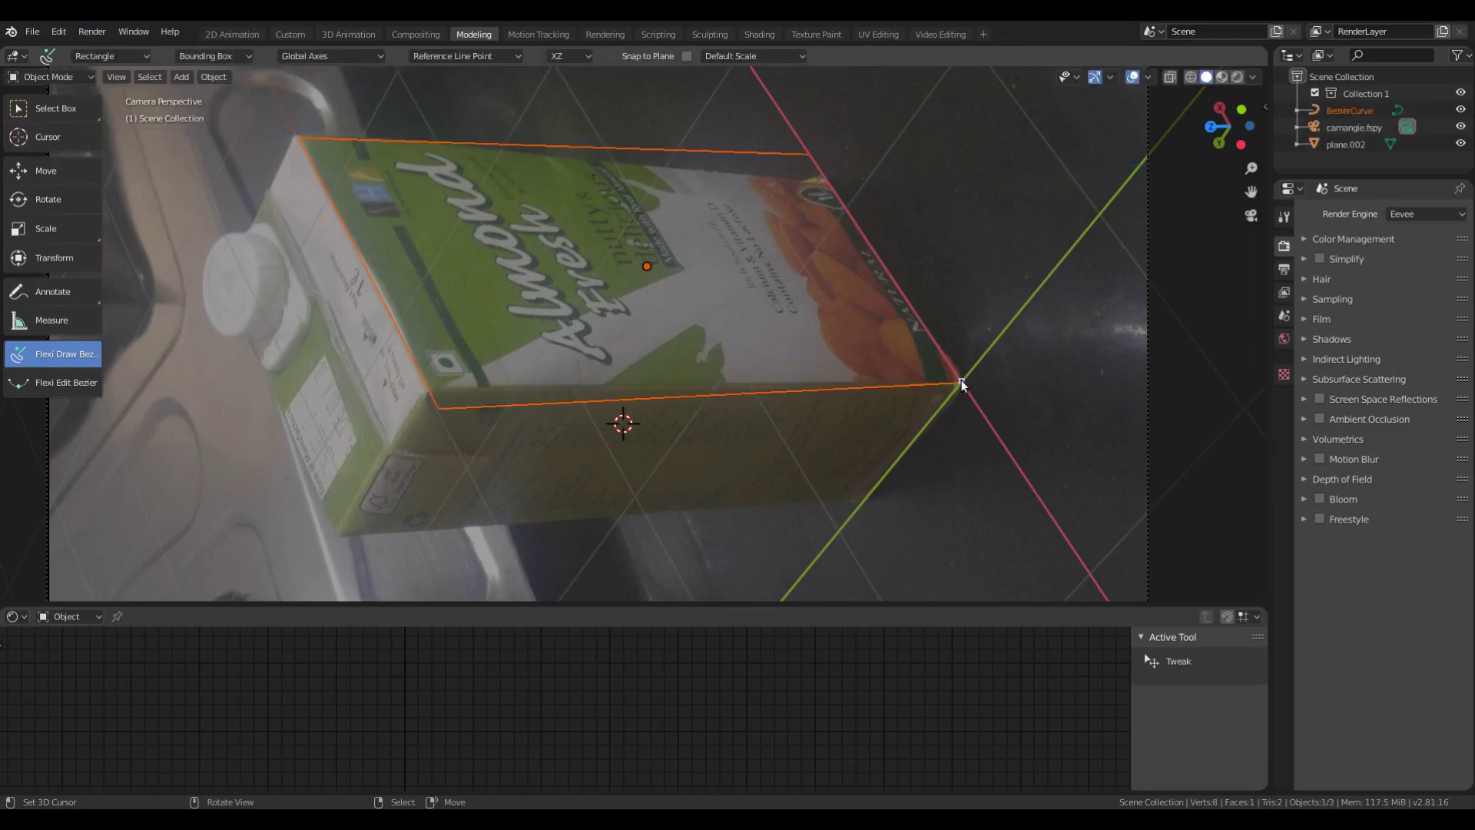
Fit the curve's top-right and bottom-left corners to the carton, then convert it to a filled face.
key("e")
left_click_drag(806, 154, 827, 182)
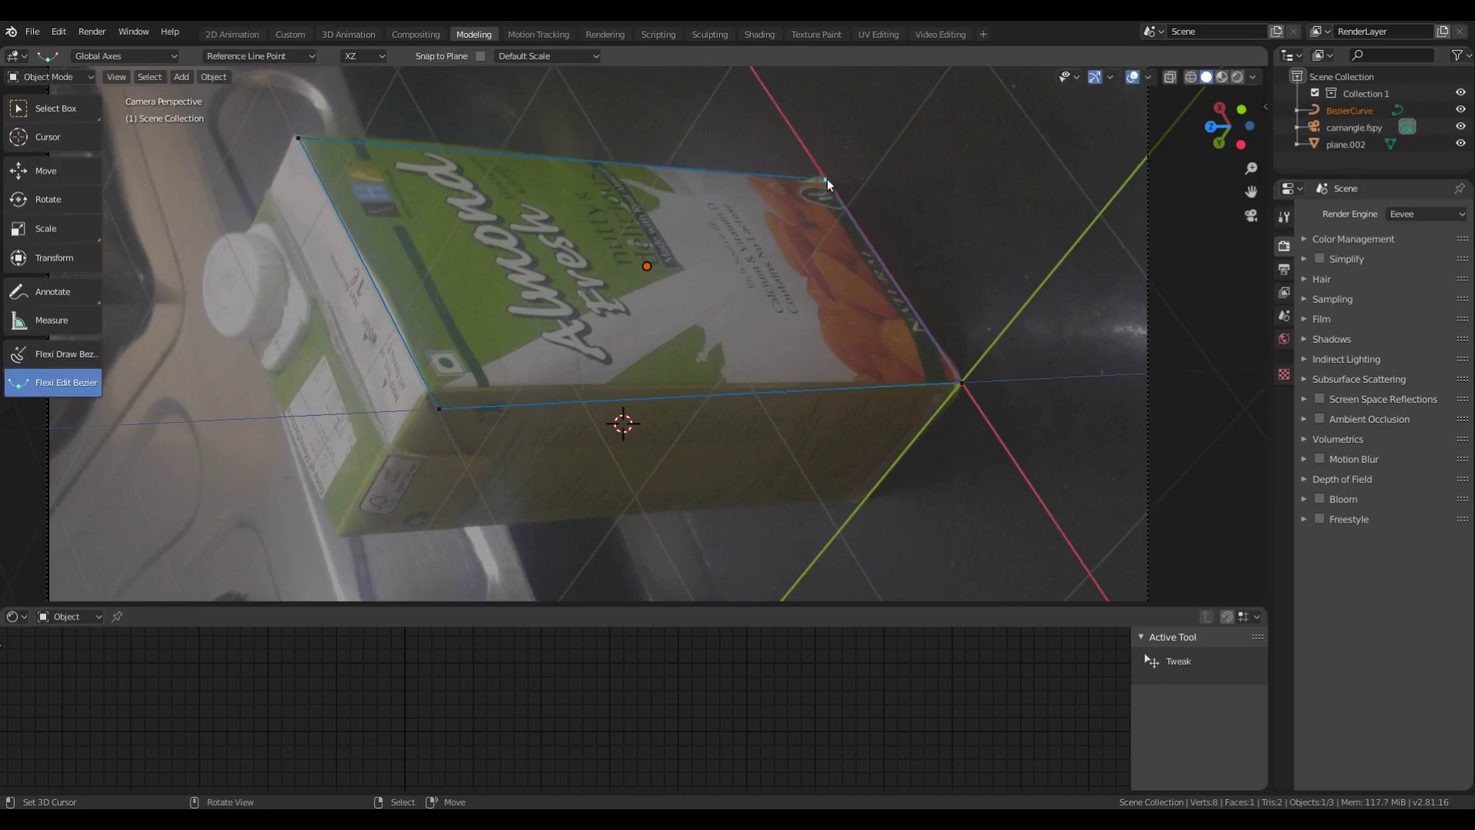
left_click_drag(439, 410, 432, 395)
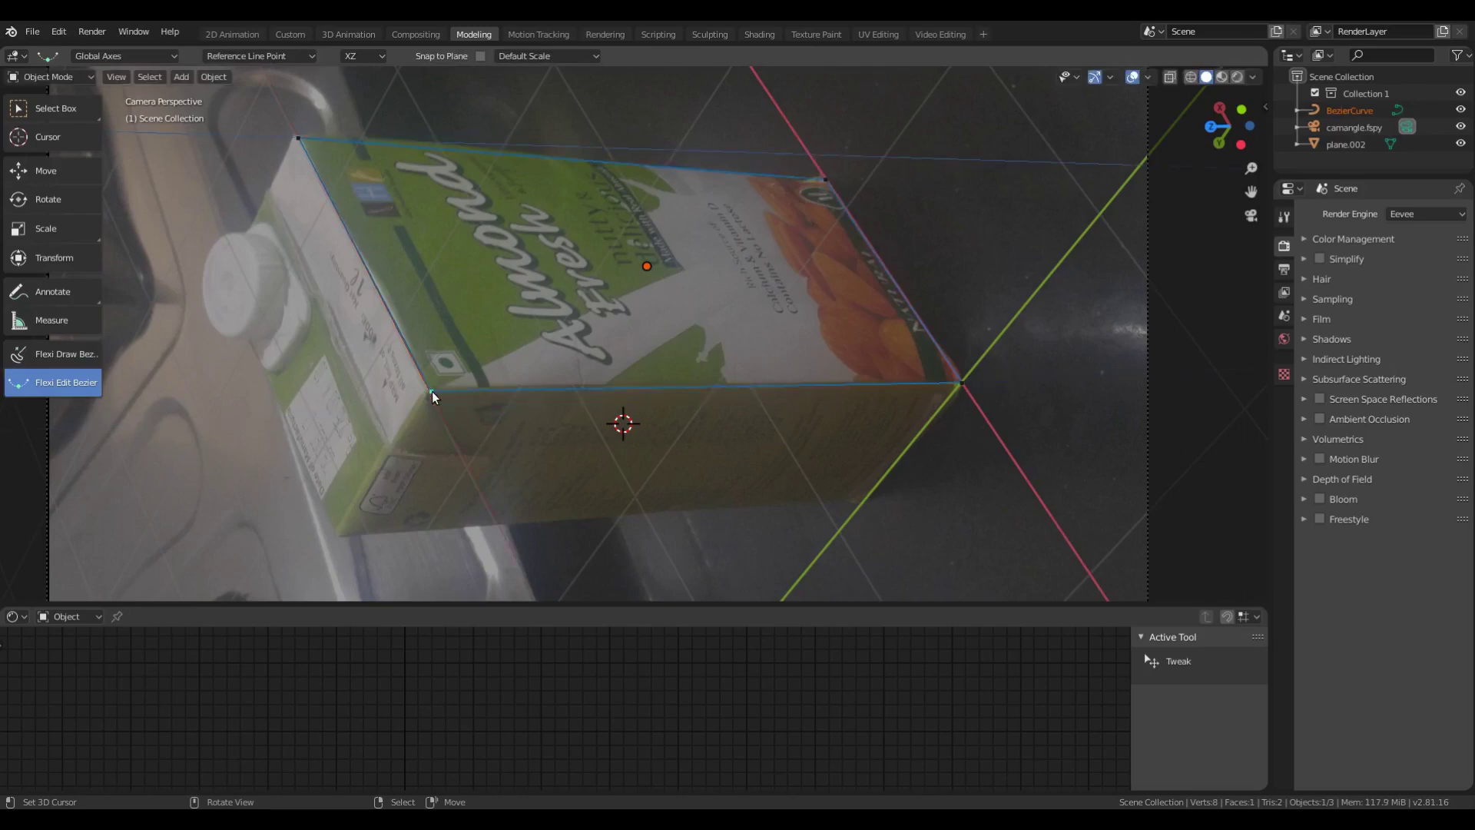
left_click(1283, 217)
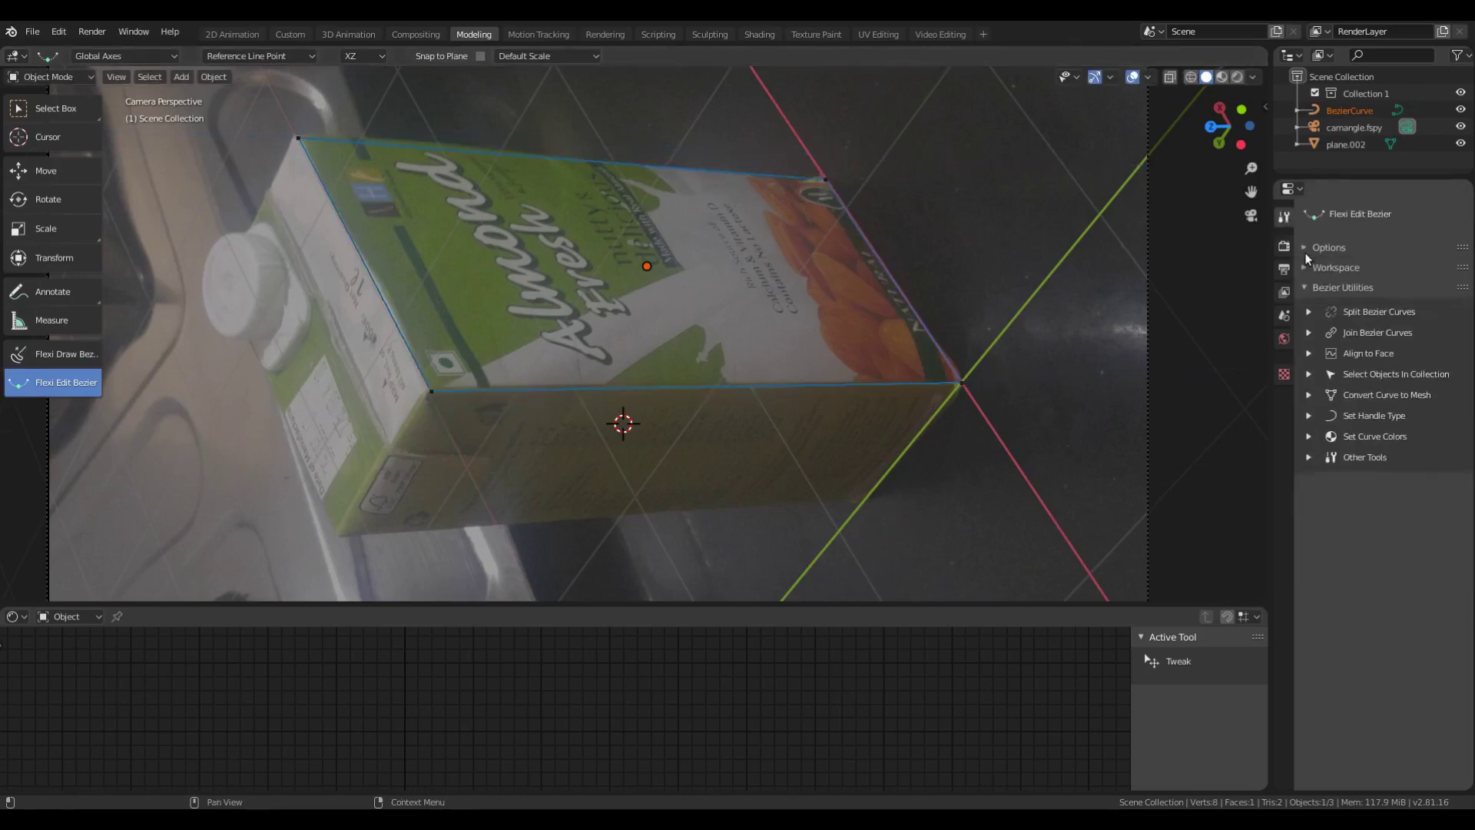
left_click(1310, 394)
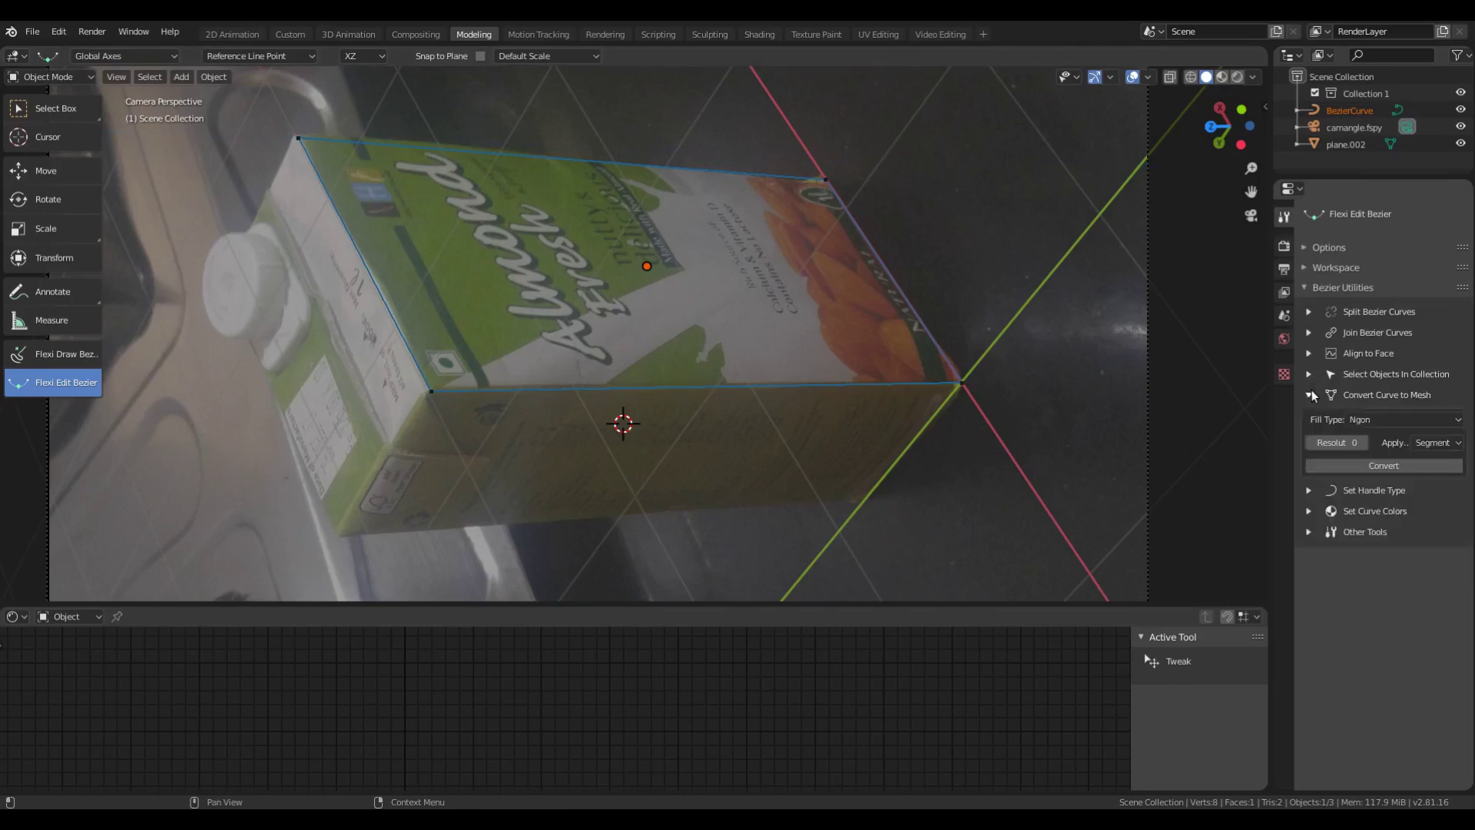
left_click(1370, 467)
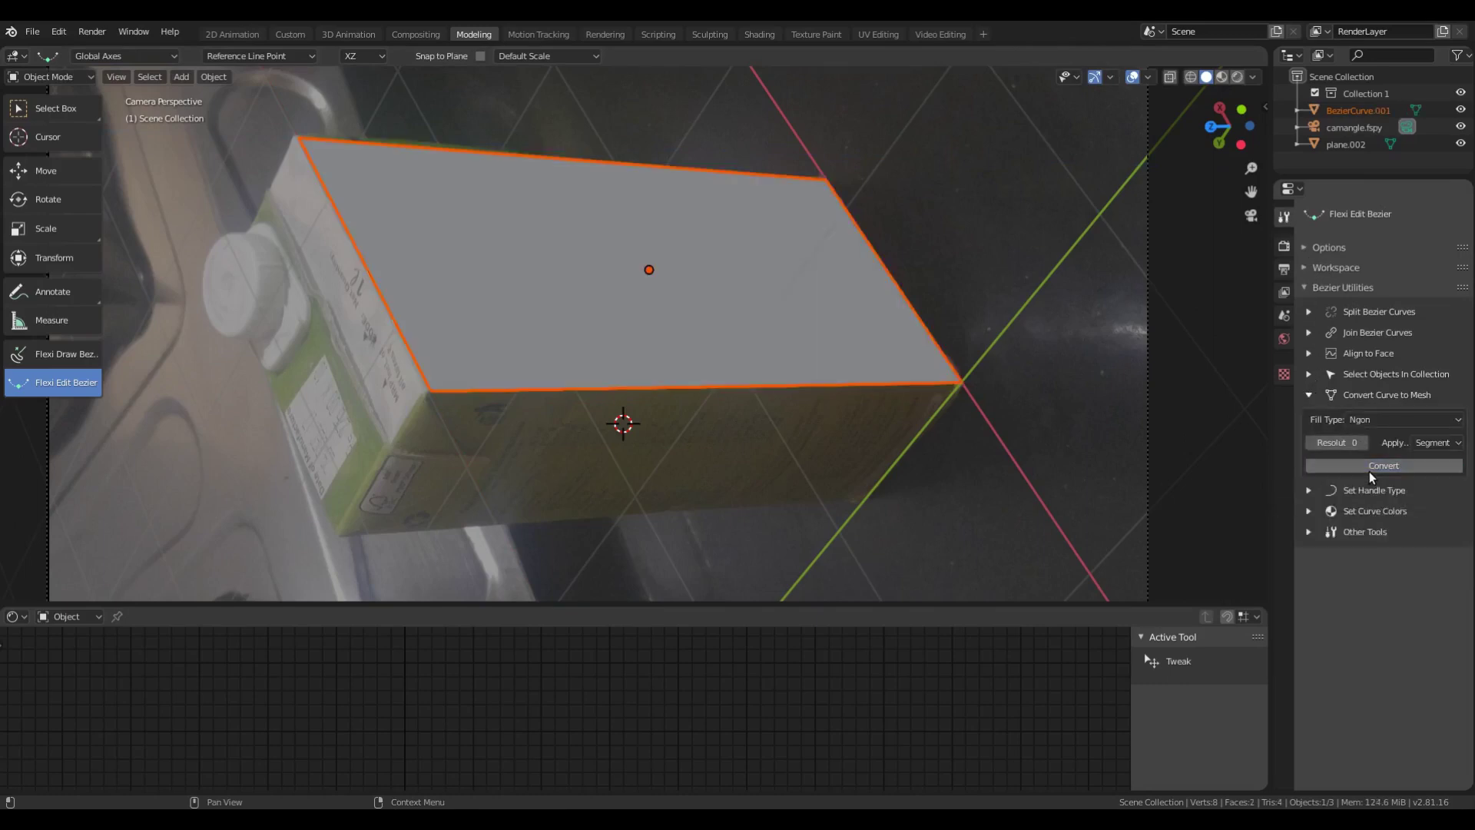
UV-project the carton face's quad from the camera view.
key("w")
left_click(749, 296)
key("Tab")
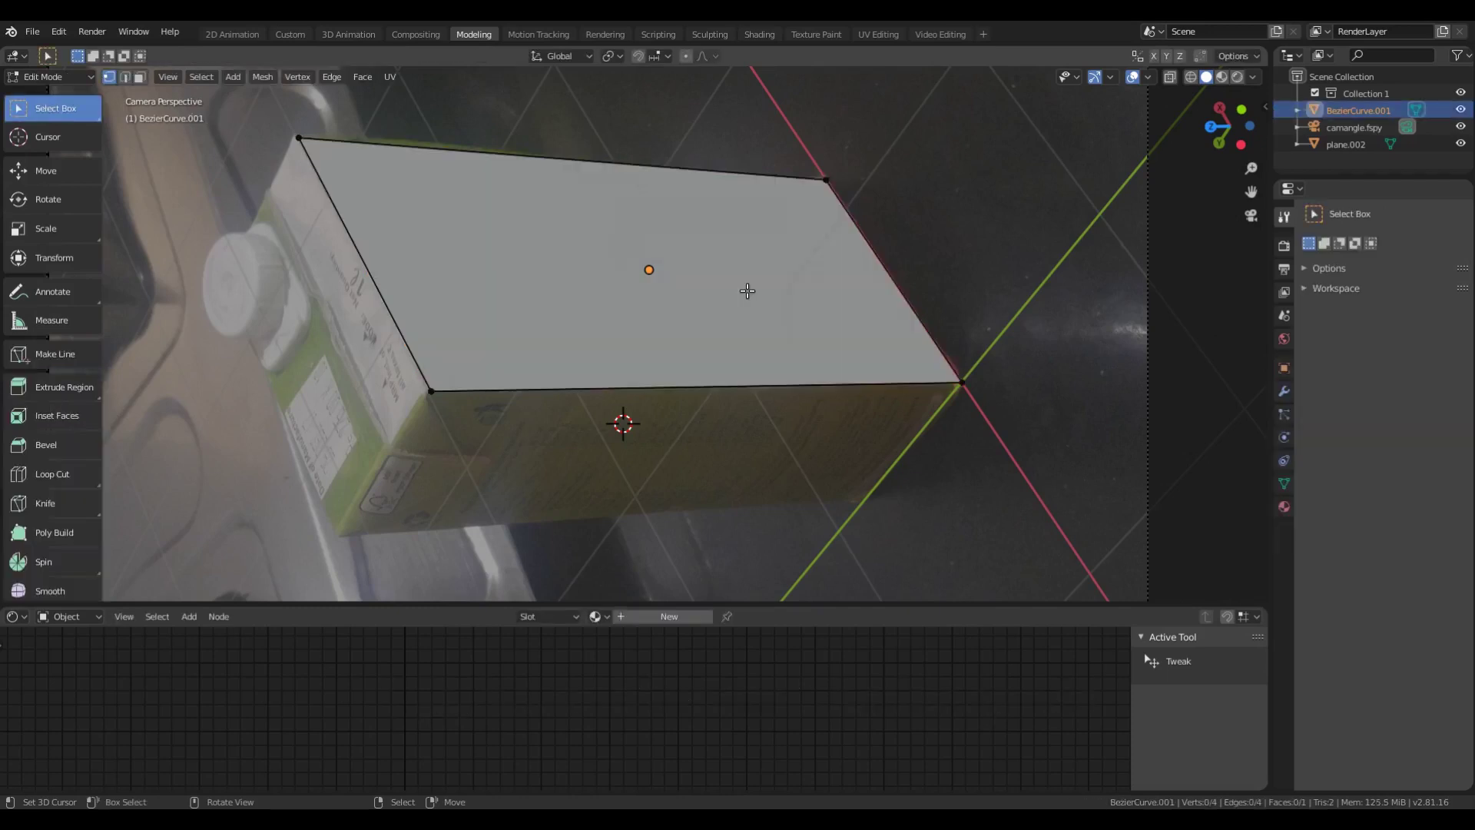
left_click(140, 77)
left_click(599, 292)
key("u")
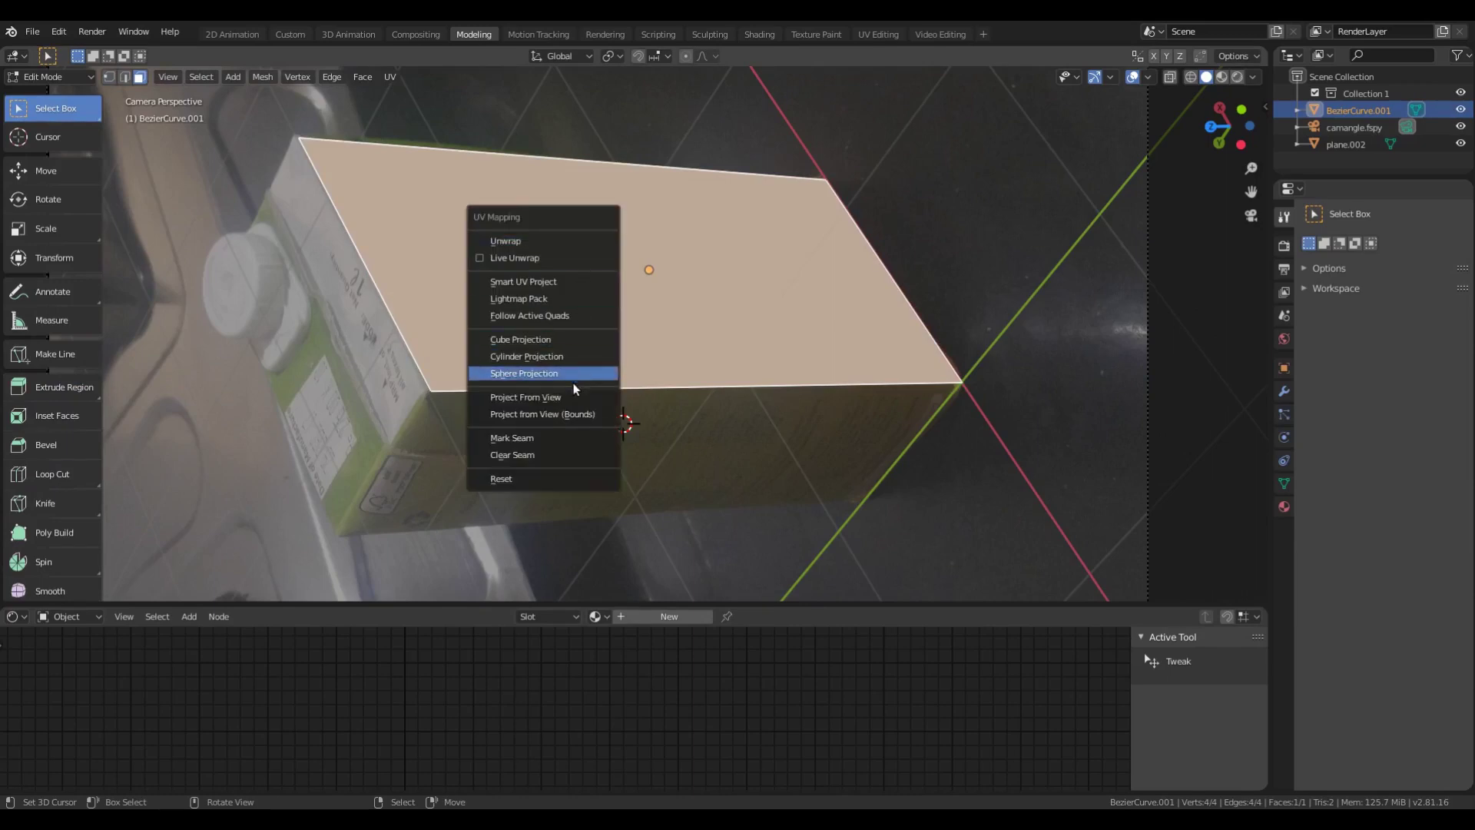
left_click(574, 405)
key("Tab")
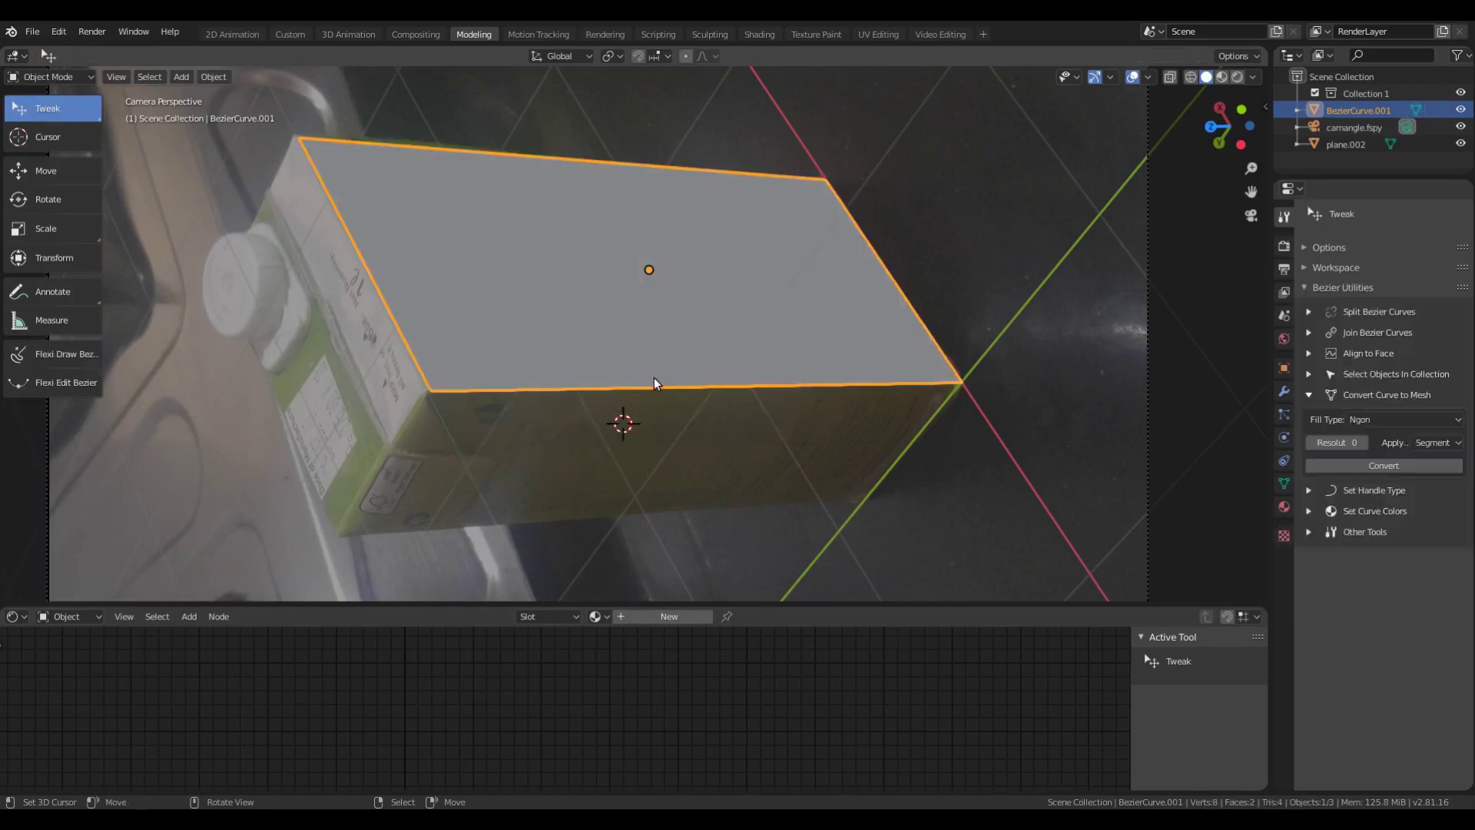
Give the face a new material whose Base Color is an Image Texture of the photo.
left_click(1283, 506)
left_click(1380, 286)
left_click(1458, 452)
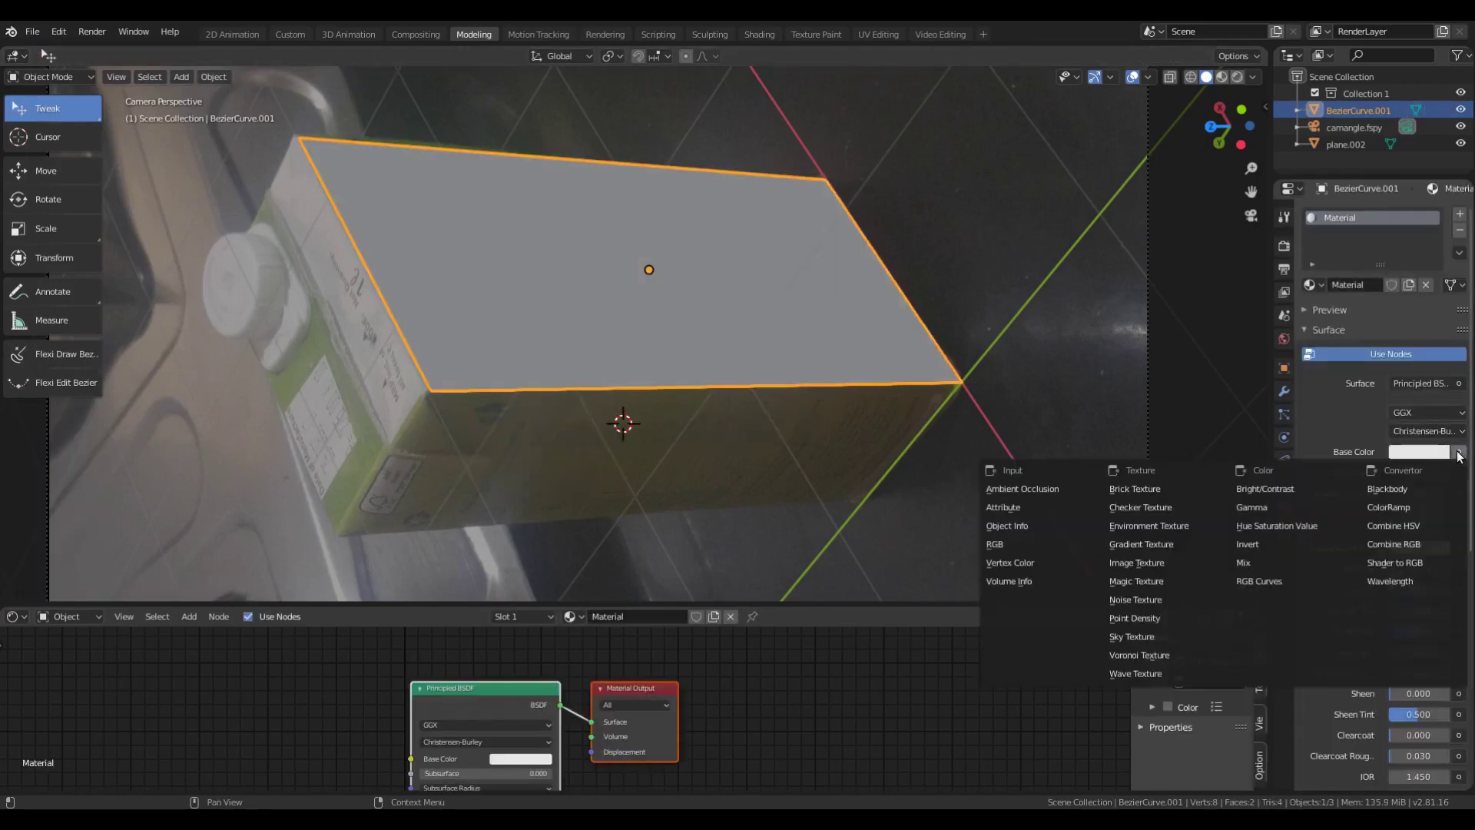
left_click(1168, 565)
left_click(1454, 473)
double_click(600, 281)
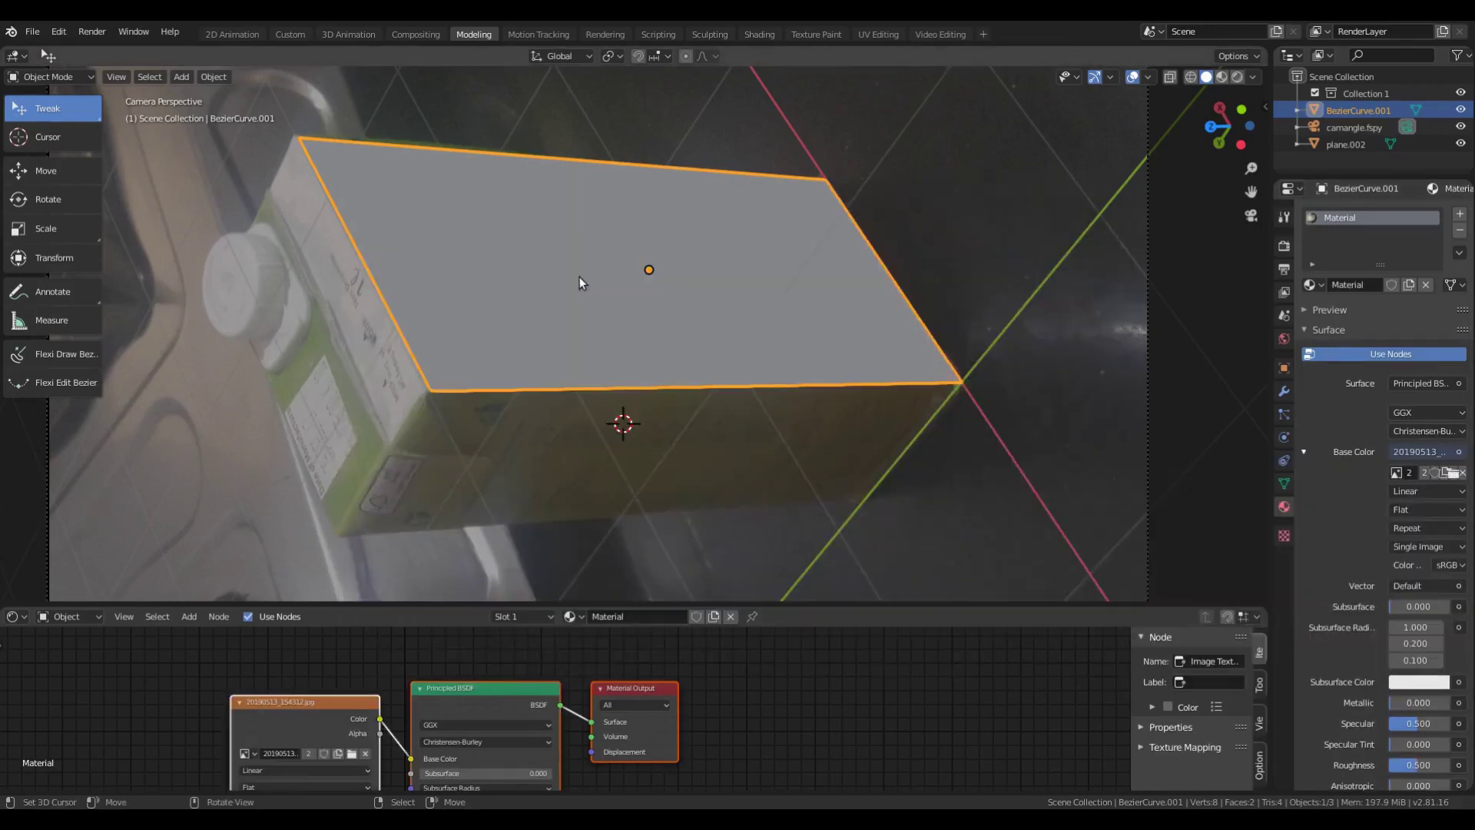
left_click(1221, 77)
Reset the face's location to the origin and rotate it upright in top orthographic view.
scroll(698, 274, "down", 5)
key("alt+g")
key("KP_5")
key("KP_7")
scroll(715, 256, "up", 5)
key("r")
left_click(581, 196)
scroll(629, 215, "down", 4)
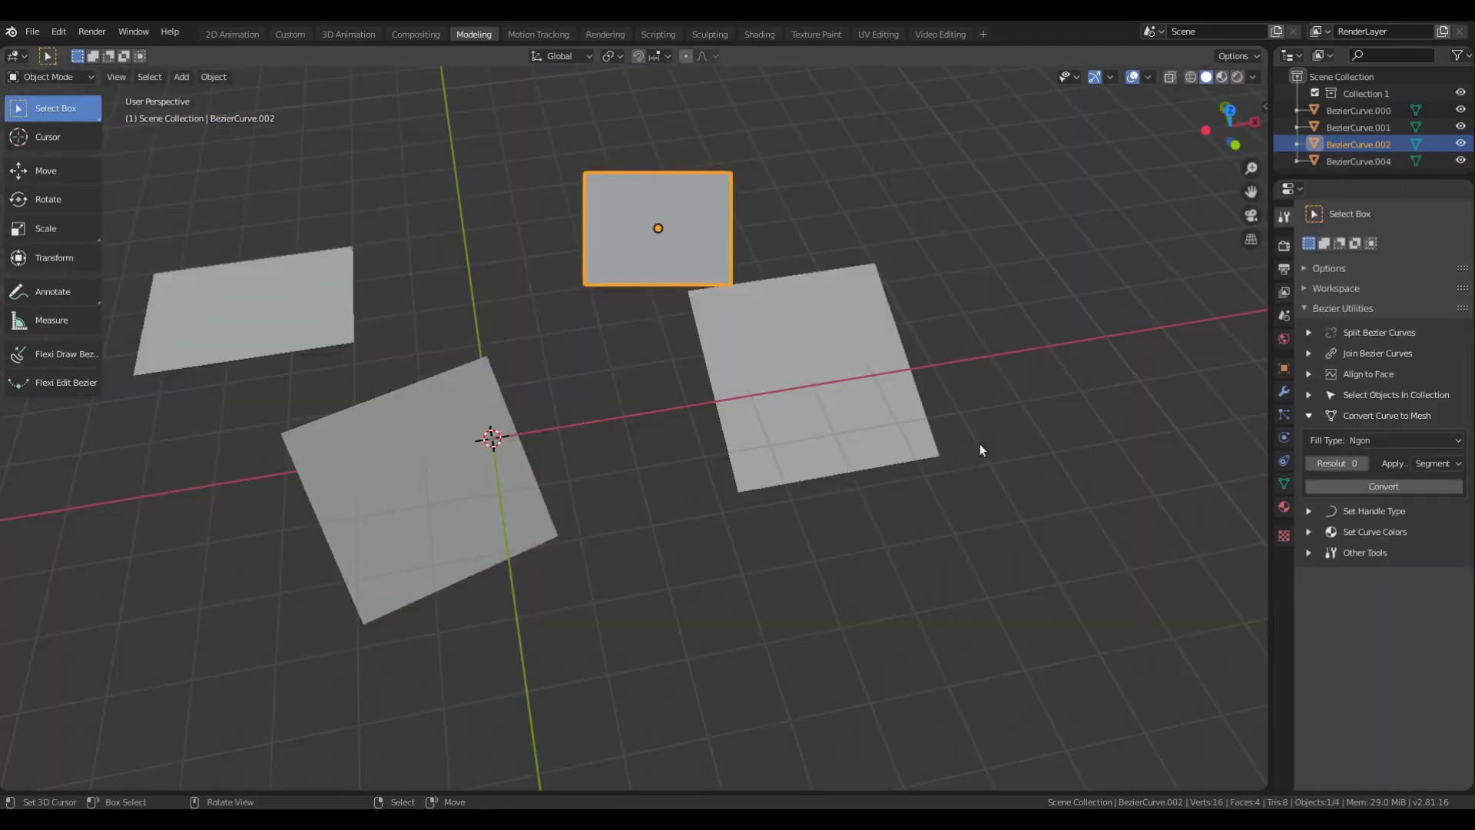
Select all four filled planes and delete them.
left_click(1403, 437)
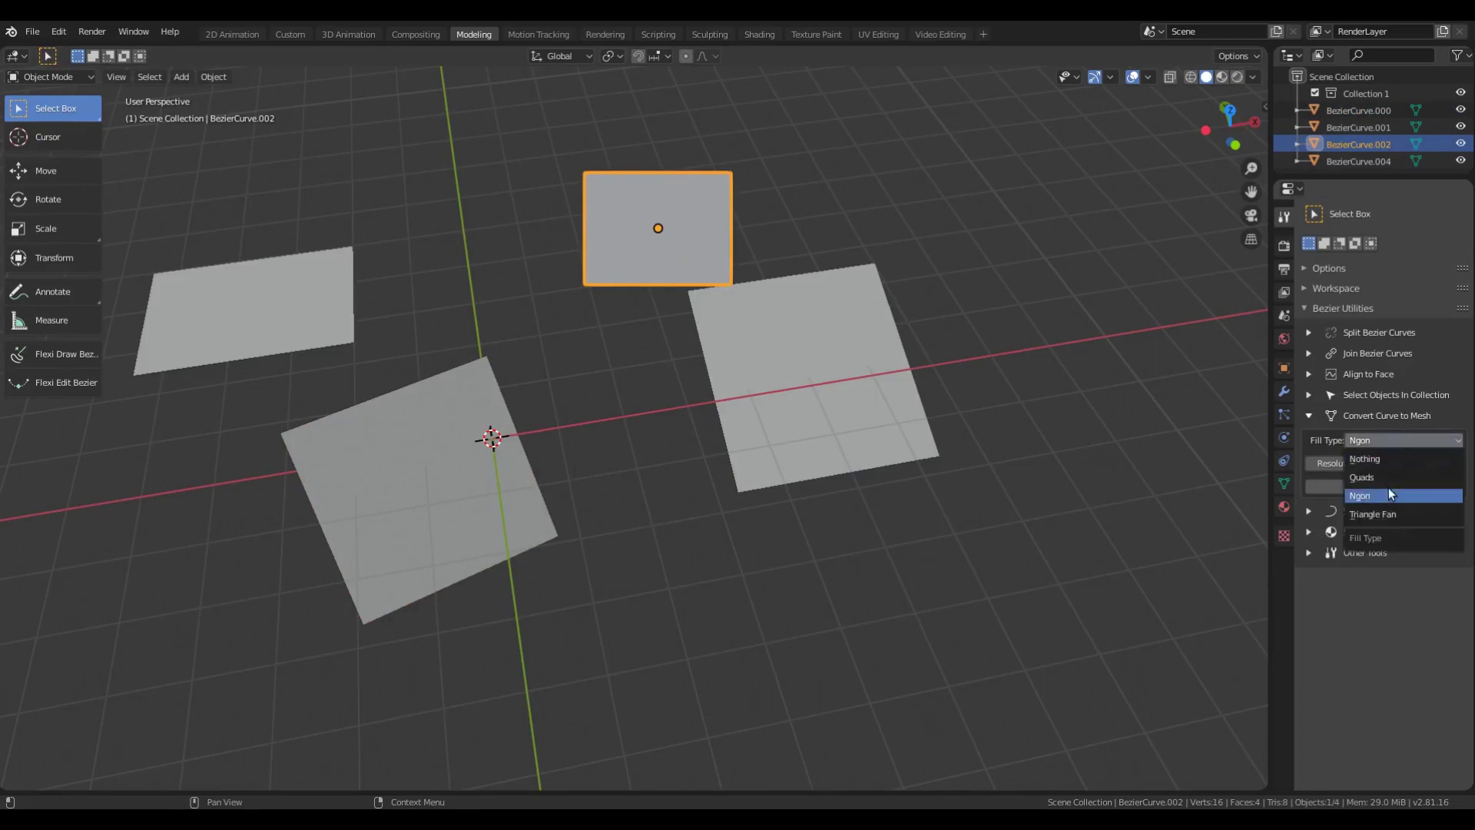
left_click(910, 417)
key("a")
key("Delete")
Add a mesh circle at the origin with Triangle Fan fill.
key("shift+a")
mouse_move(603, 490)
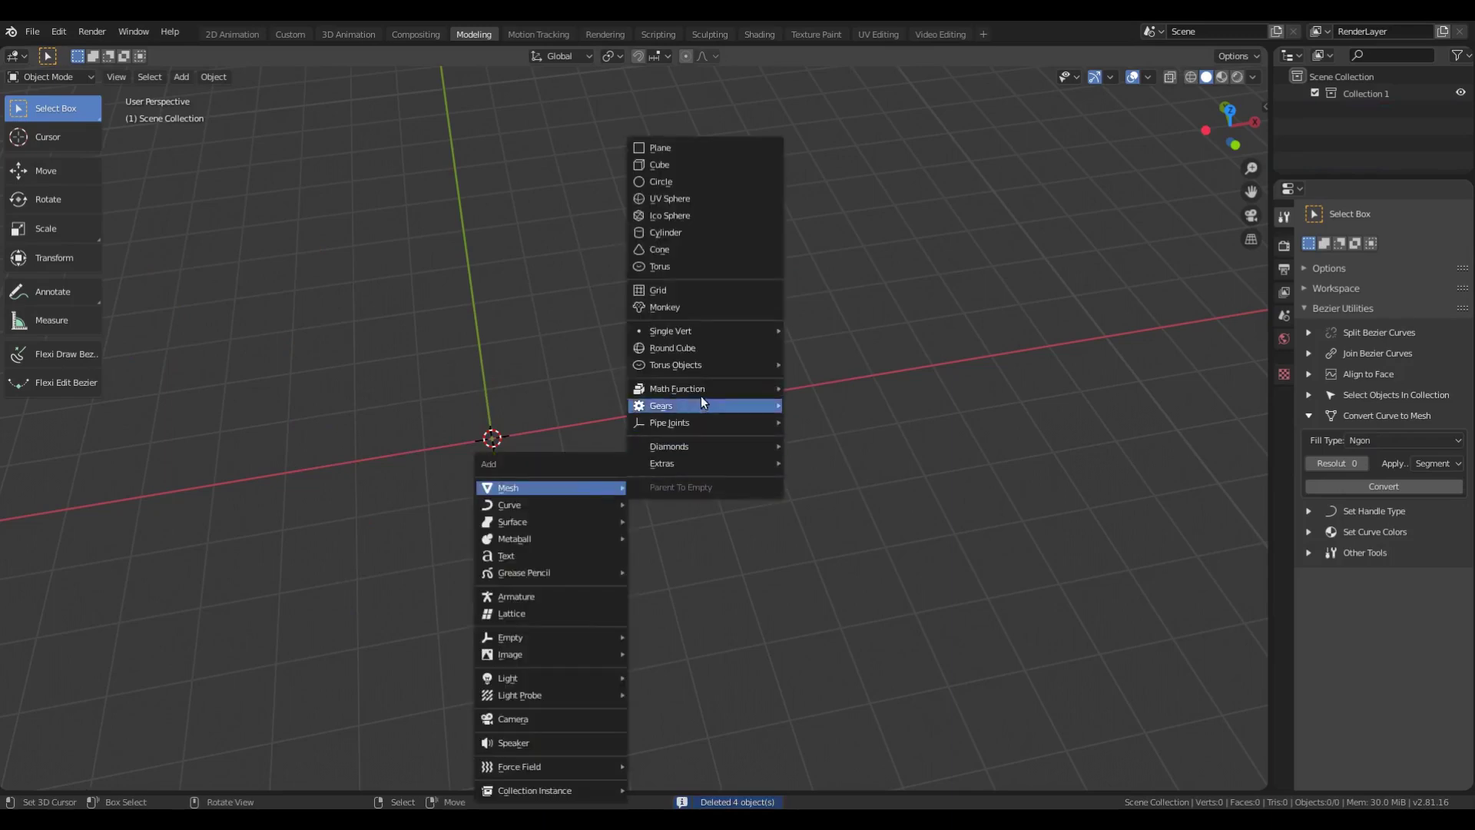
left_click(690, 184)
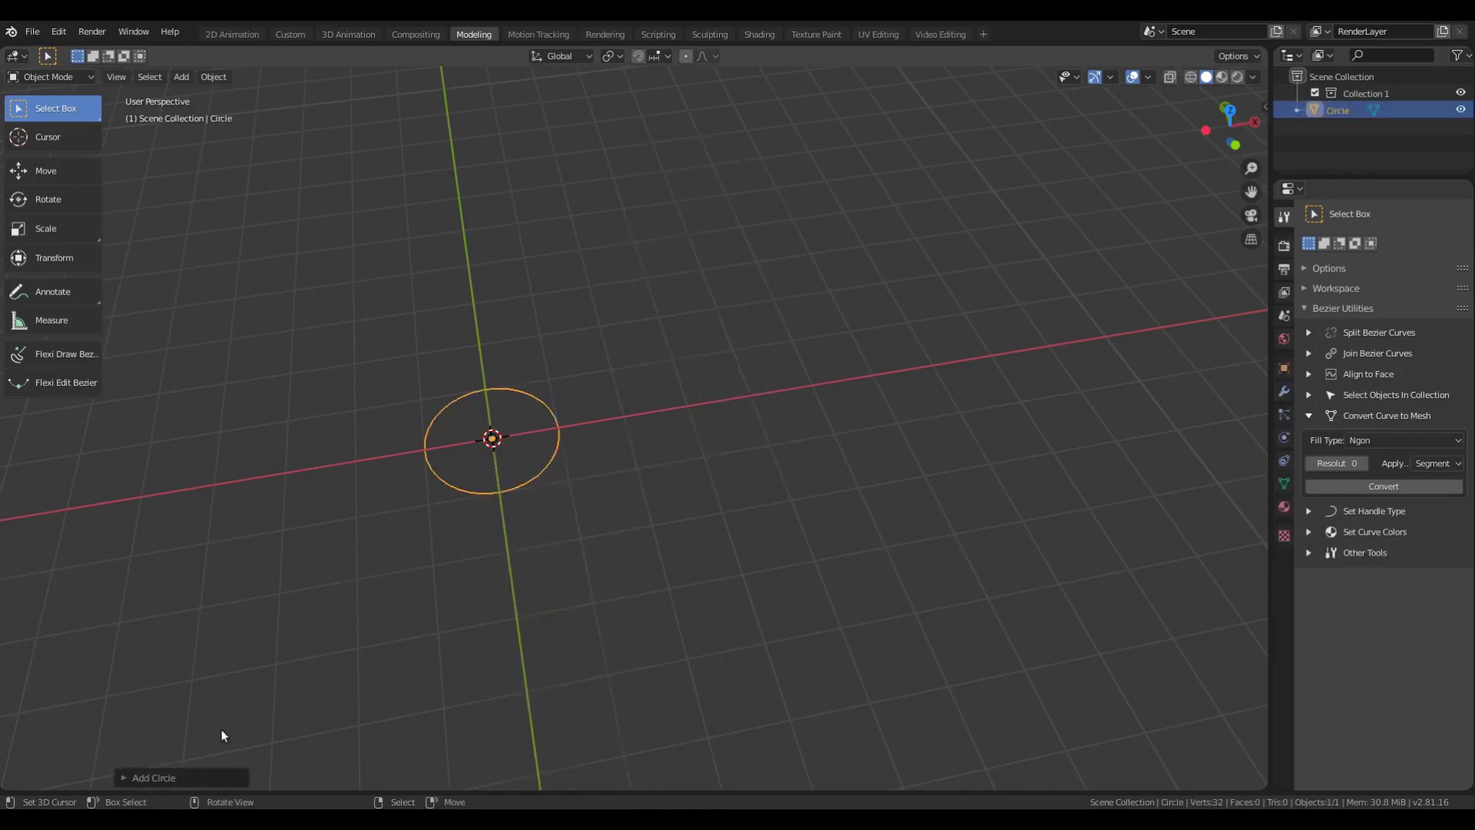
left_click(209, 775)
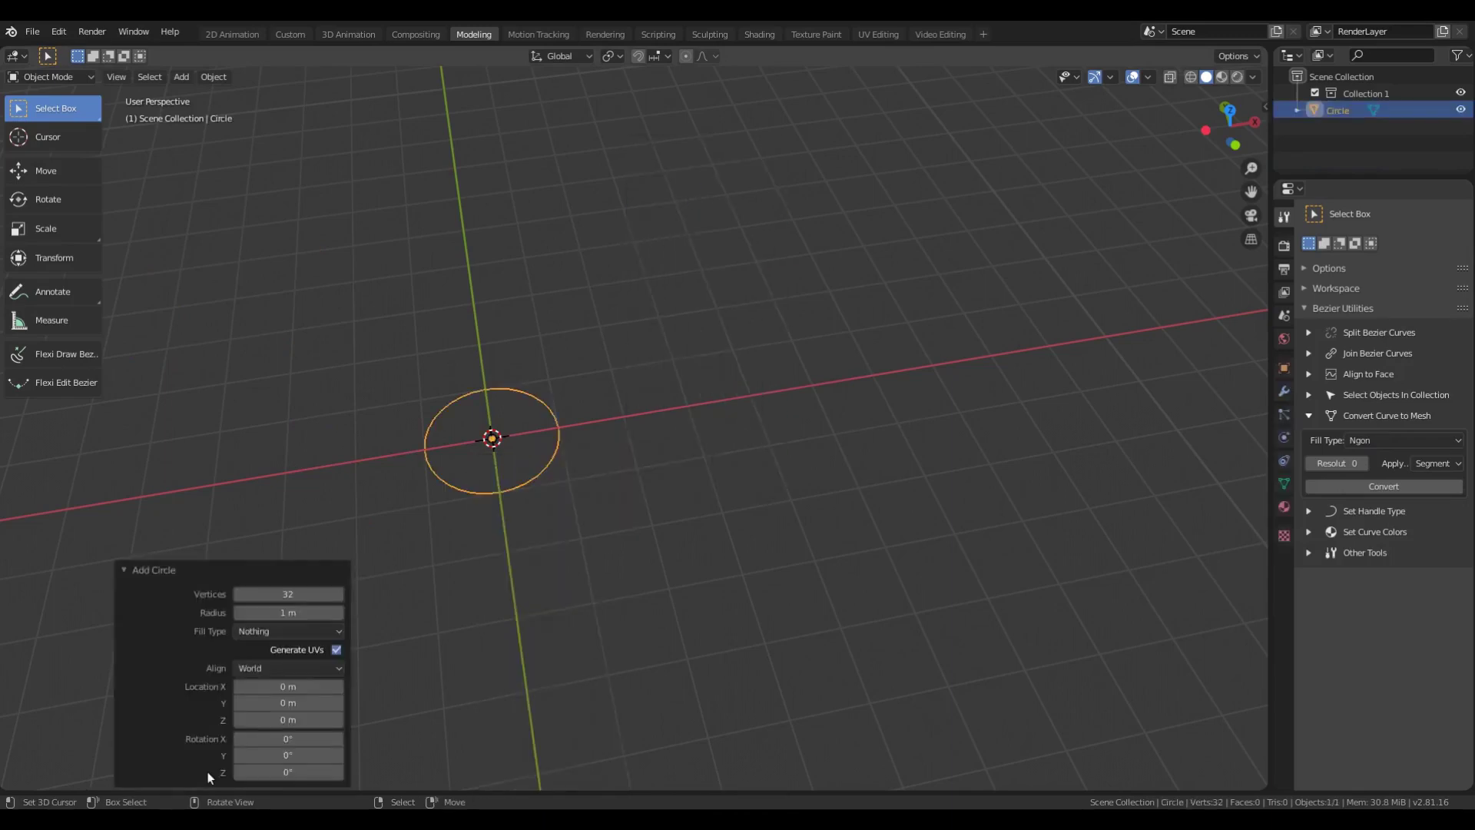
left_click(272, 632)
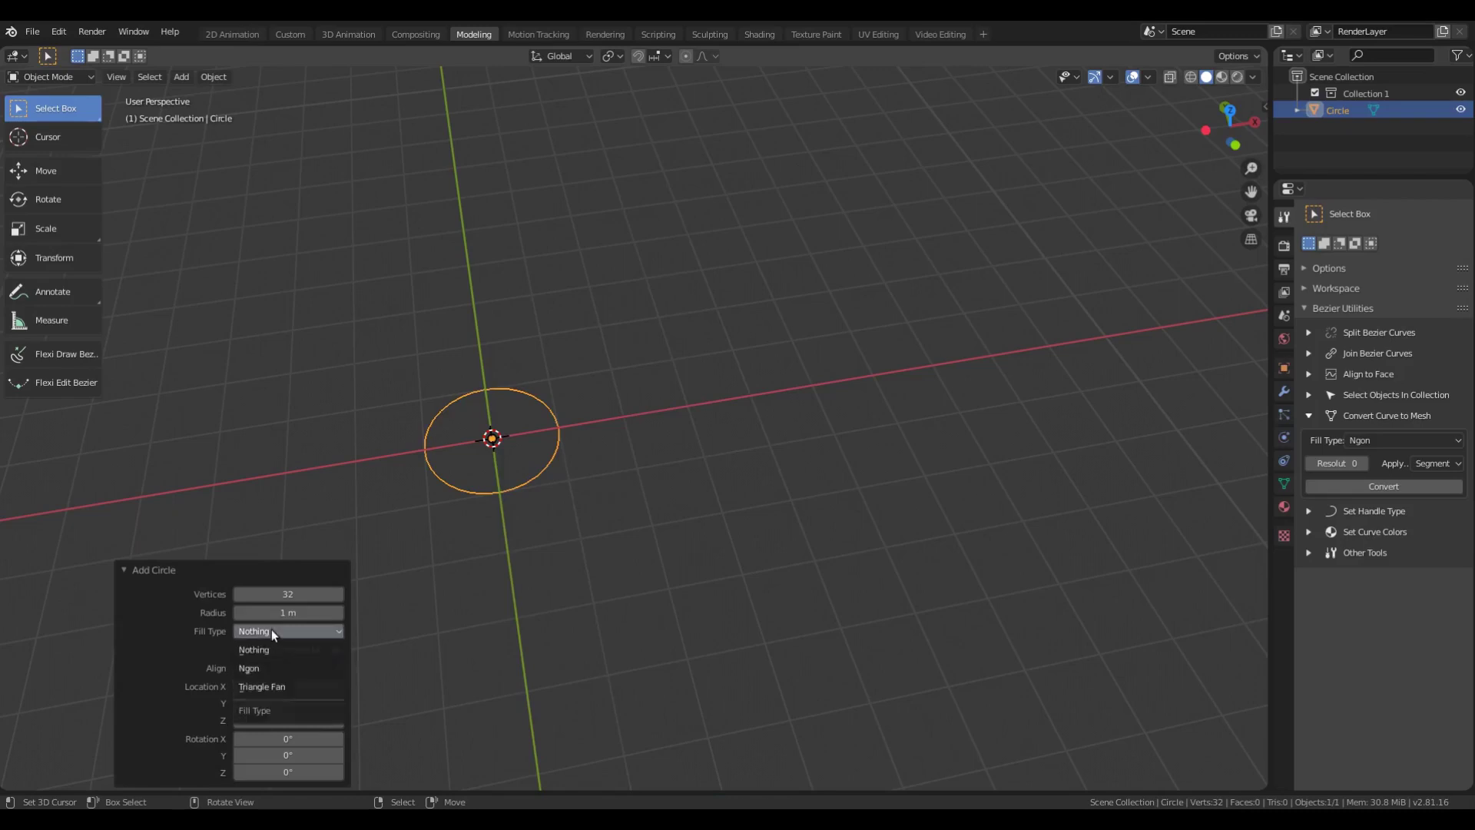
left_click(311, 683)
left_click(482, 493)
Delete the circle and draw a seven-sided Bezier polygon centred on the origin.
key("Delete")
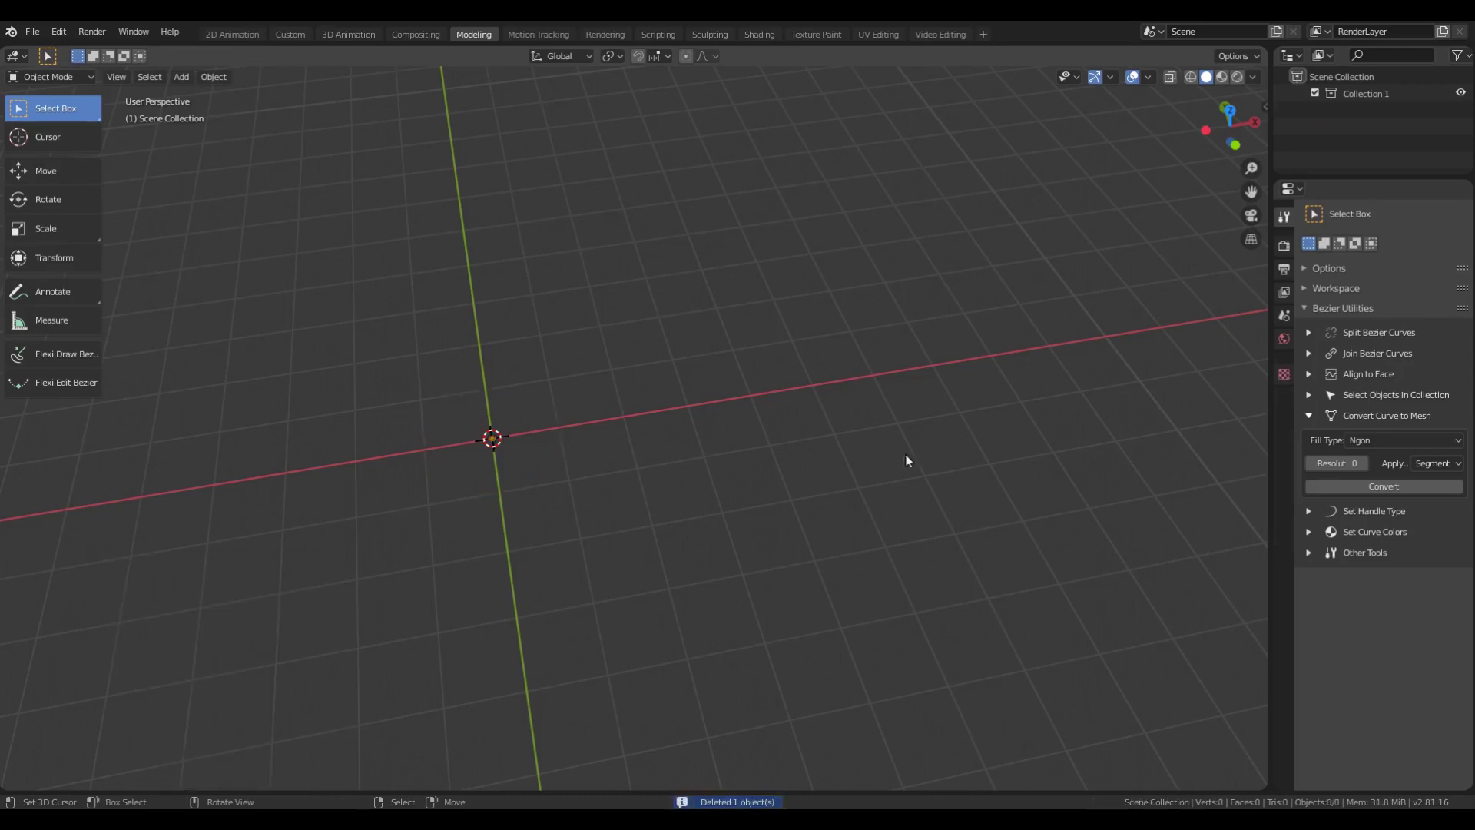
left_click(84, 342)
left_click(95, 62)
left_click(114, 130)
left_click_drag(492, 438, 617, 543)
scroll(560, 471, "up", 2)
scroll(583, 500, "up", 1)
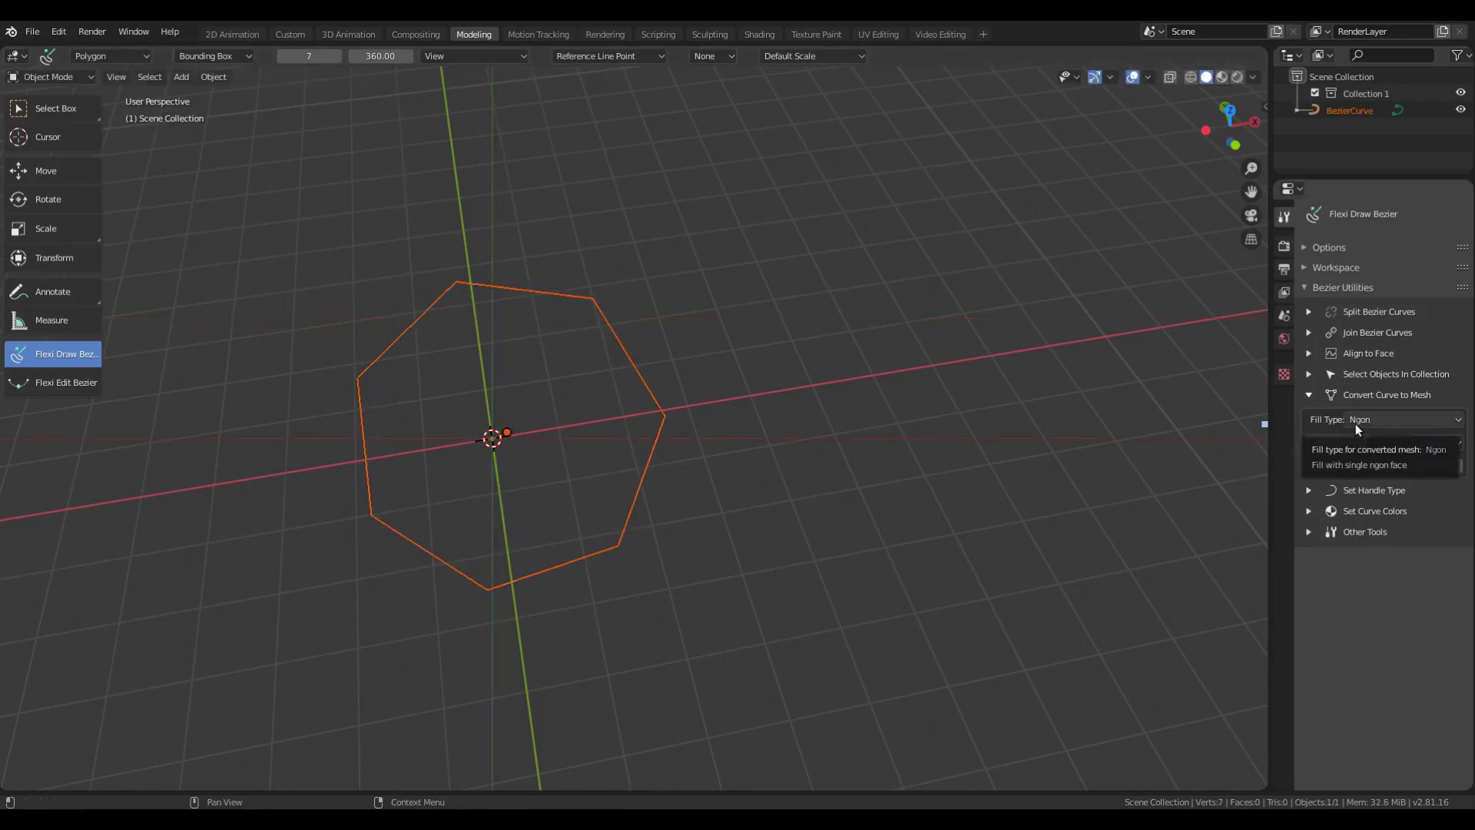
Convert the polygon with Ngon fill, inspect it in Edit Mode, then undo.
left_click(1398, 463)
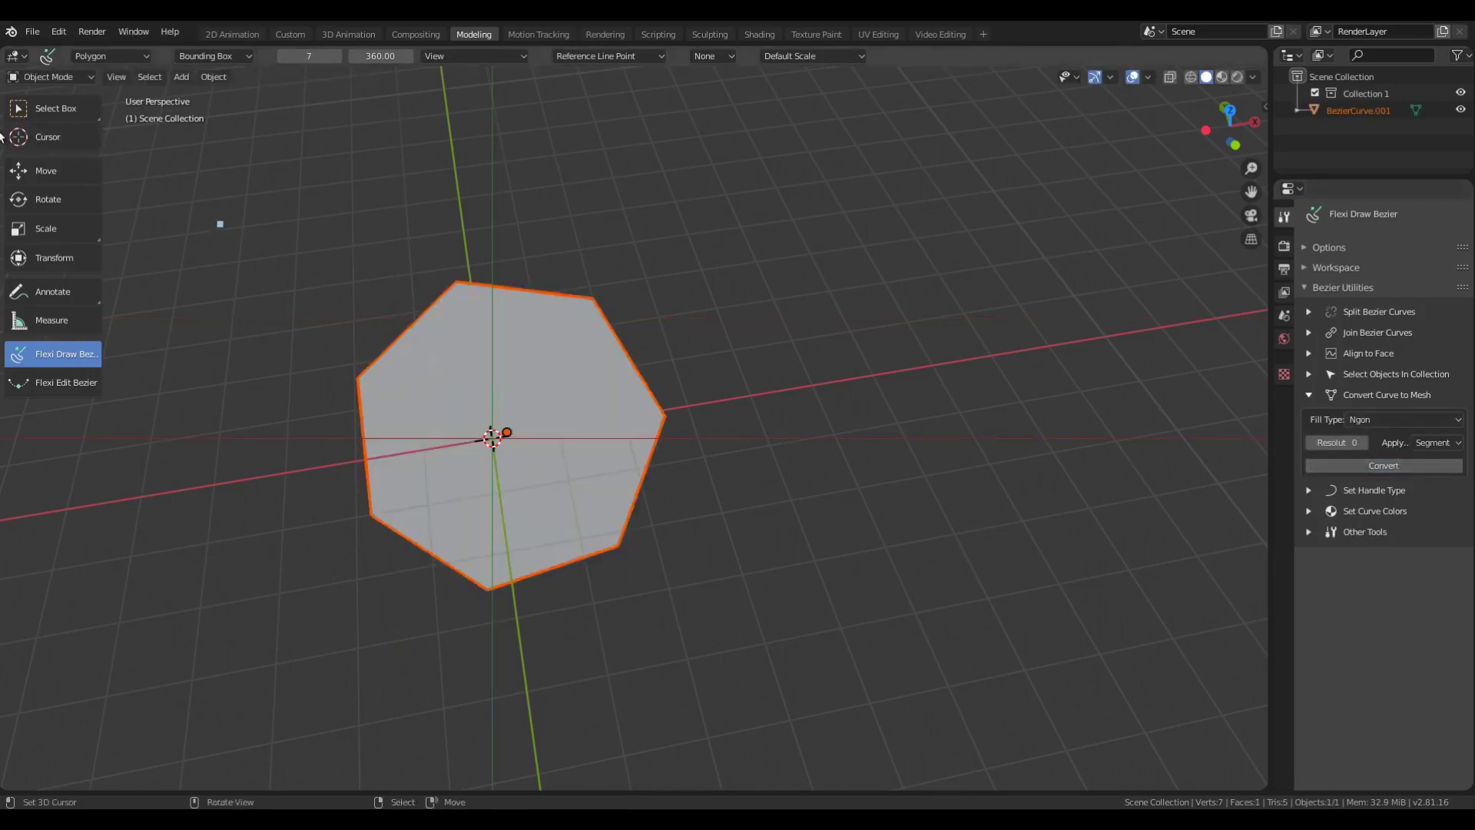
left_click(40, 106)
left_click(552, 432)
key("Tab")
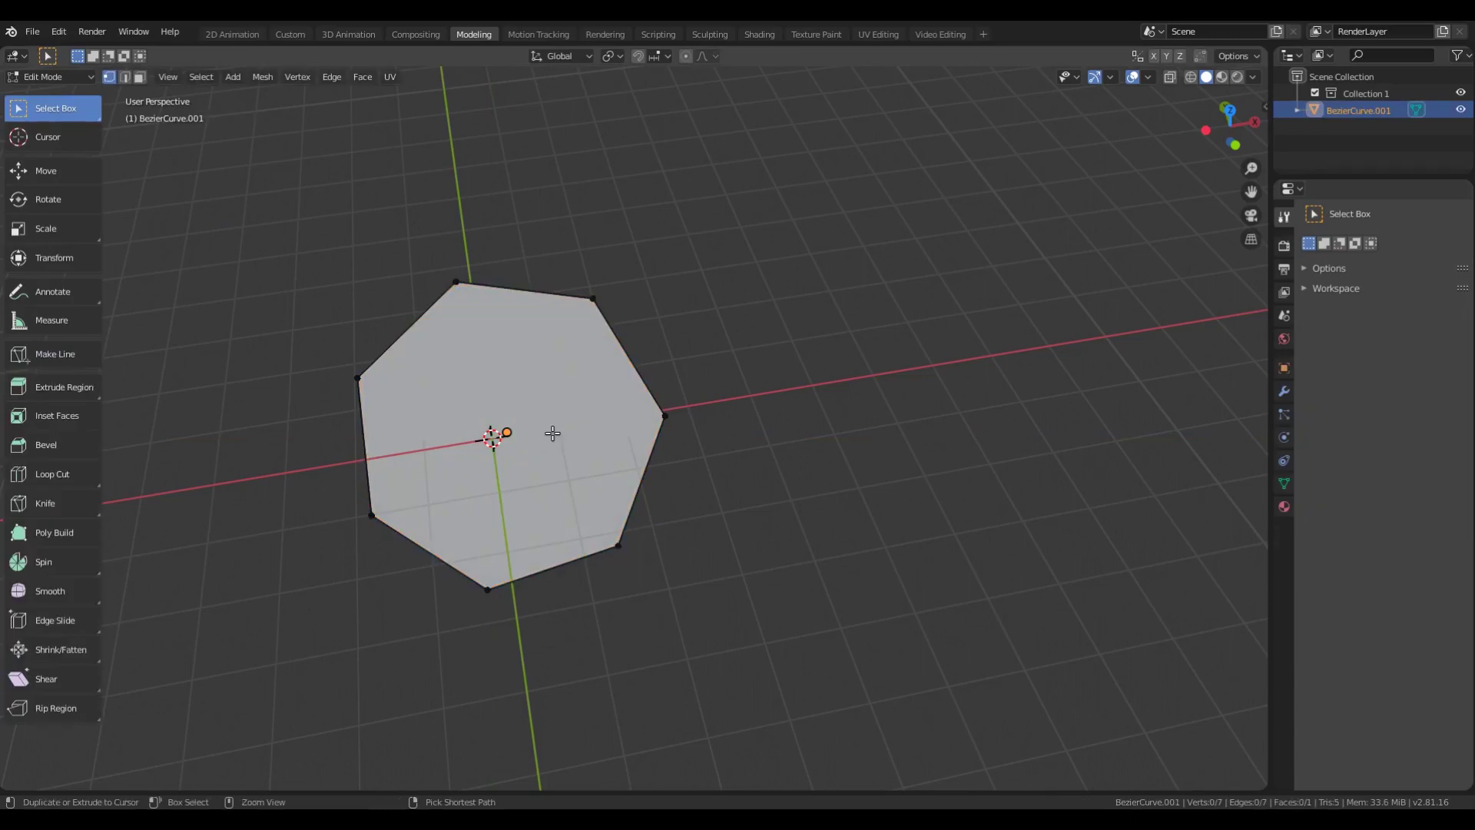
key("ctrl+z")
key("ctrl+z")
key("ctrl+z")
Convert with Nothing fill, drag two outline vertices to test, then undo.
left_click(1405, 440)
left_click(1414, 458)
left_click(1401, 485)
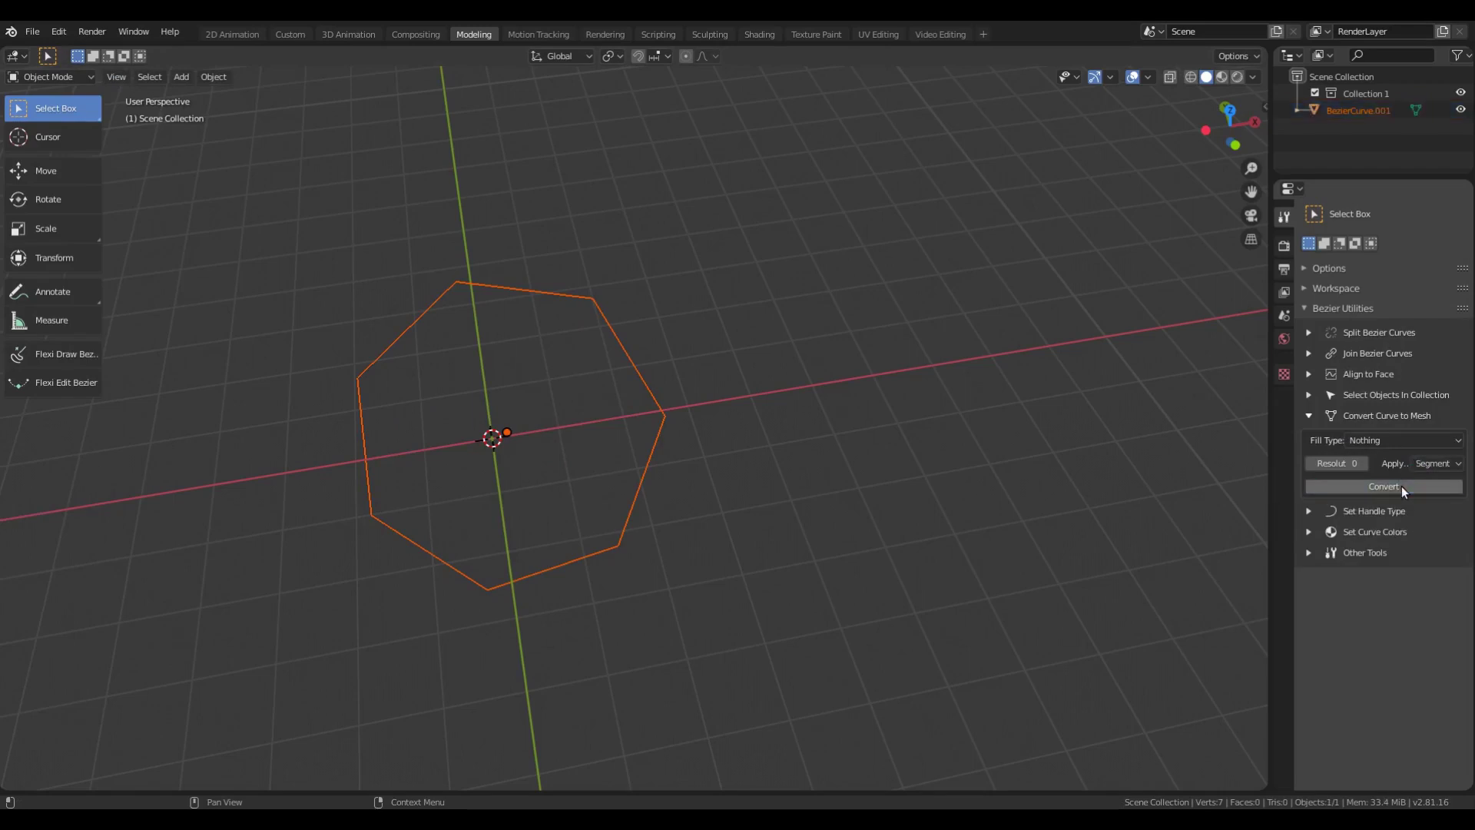
left_click(613, 333)
key("Tab")
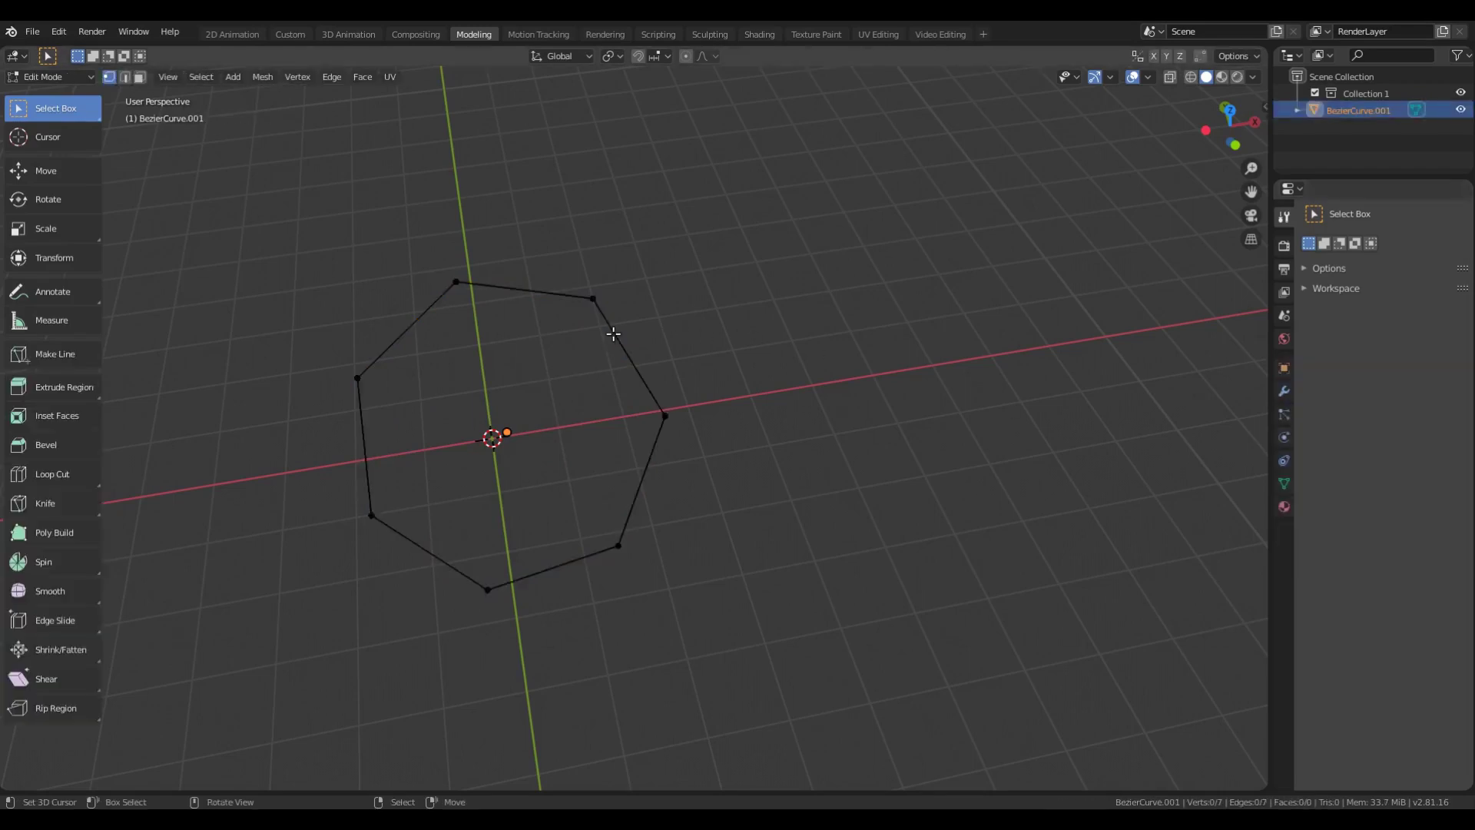
left_click(594, 299)
left_click_drag(594, 299, 623, 237)
left_click(665, 416)
left_click_drag(666, 415, 736, 401)
key("ctrl+z")
key("ctrl+z")
key("ctrl+z")
key("ctrl+z")
key("ctrl+z")
key("ctrl+z")
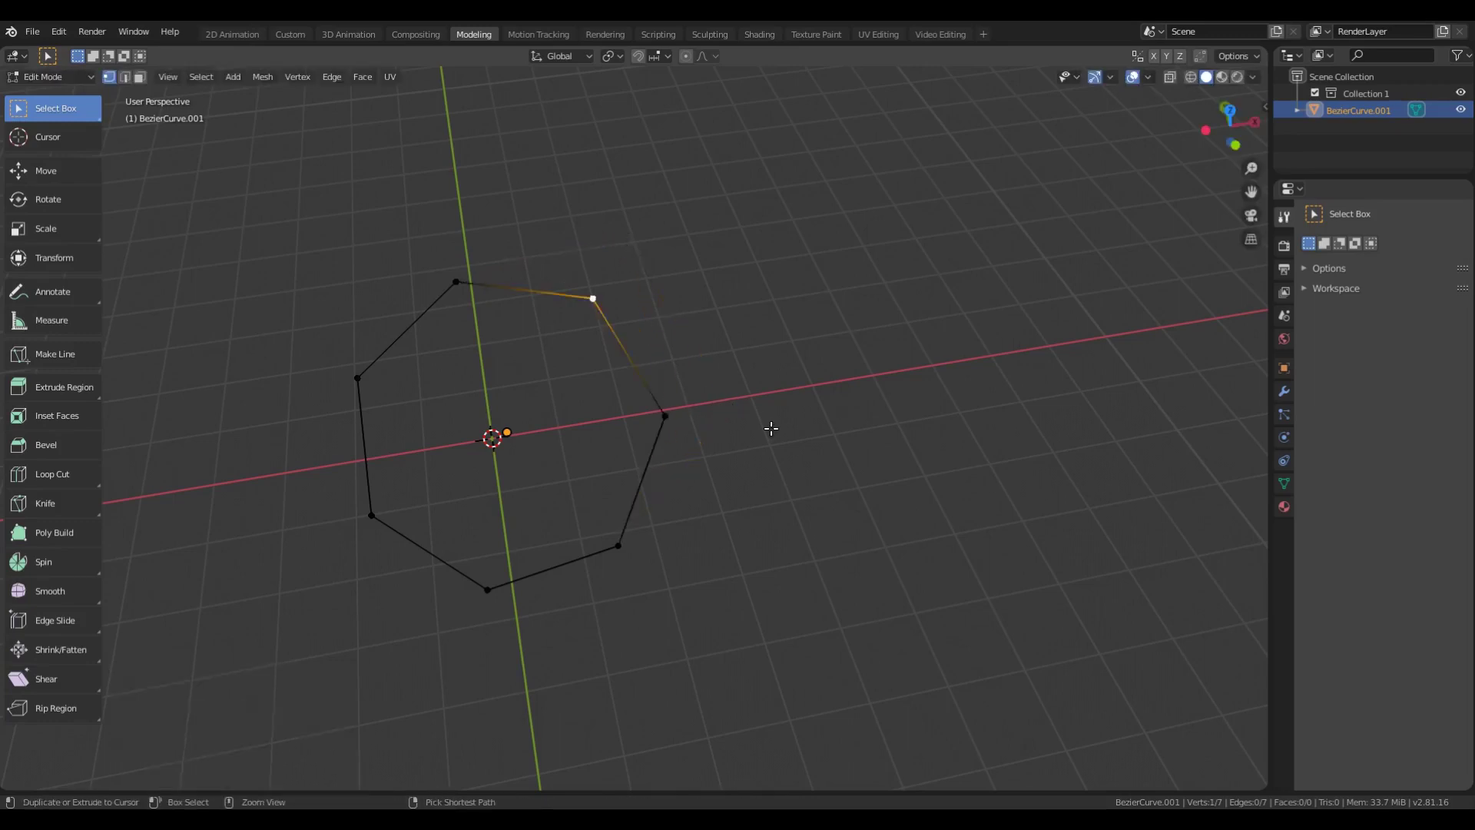
Convert with Triangle Fan fill, move the fan's centre vertex, then undo to the curve.
left_click(1366, 439)
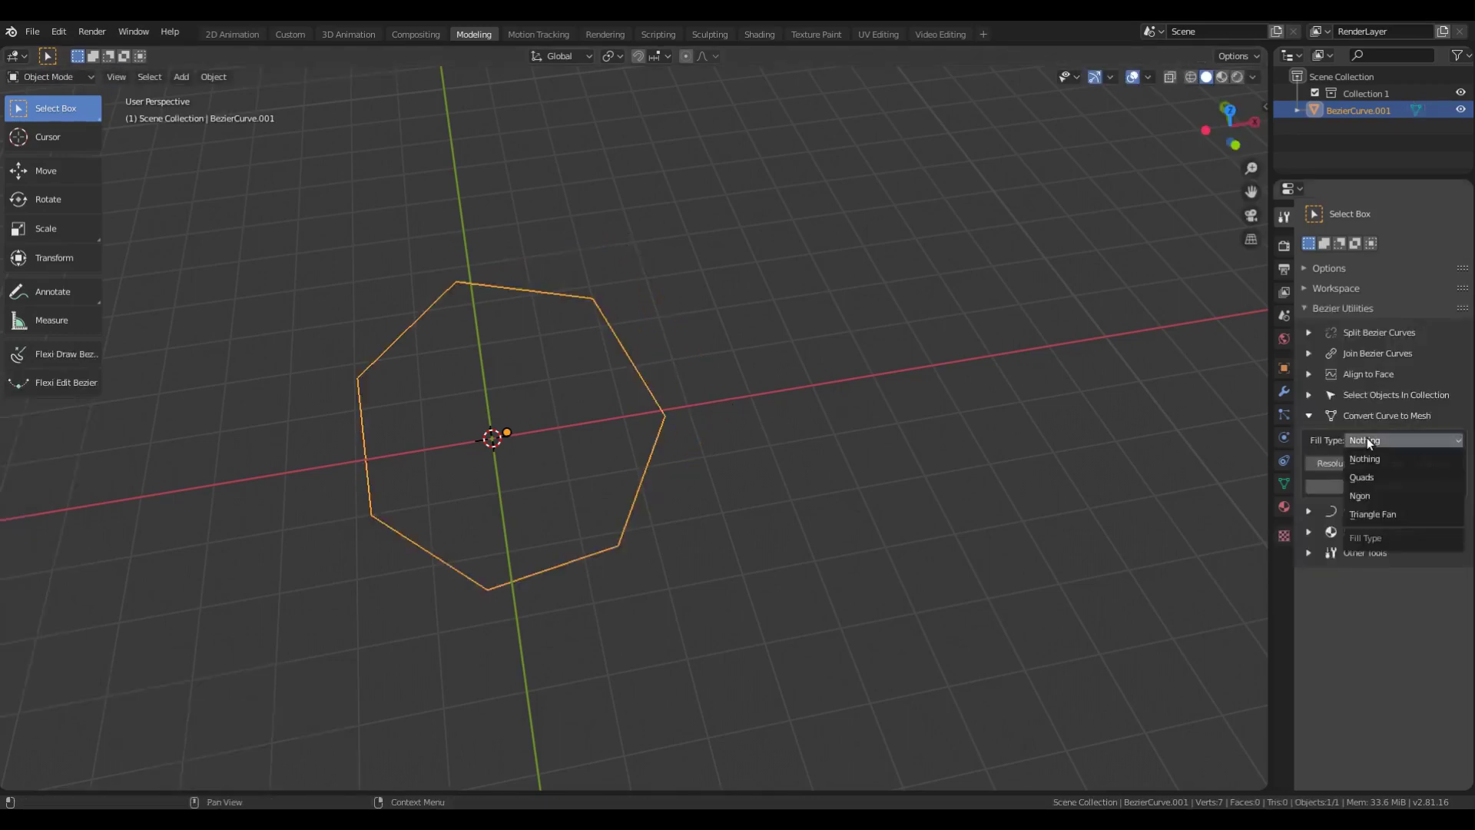
left_click(1383, 512)
left_click(1354, 486)
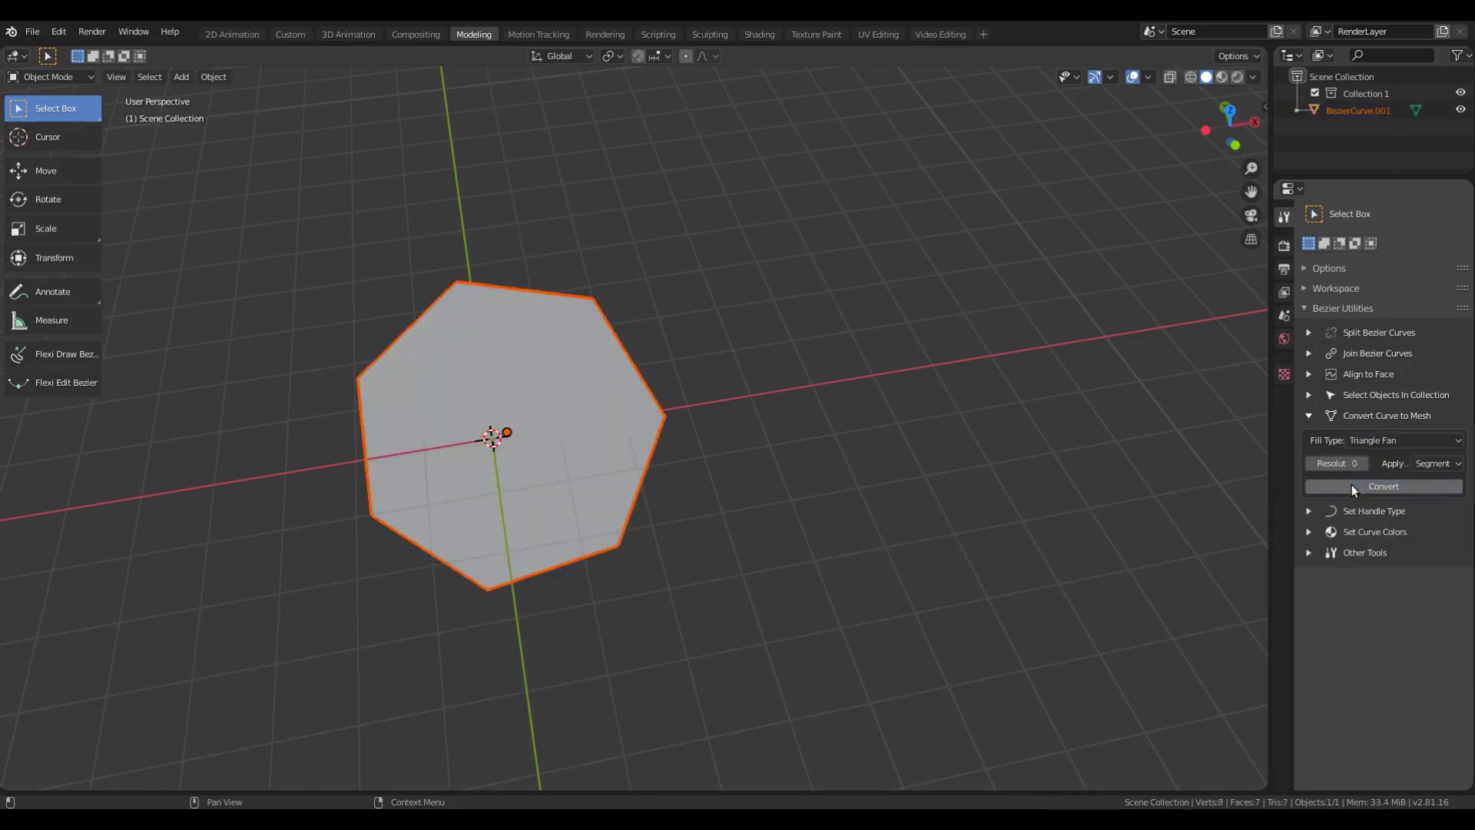
left_click(645, 428)
key("Tab")
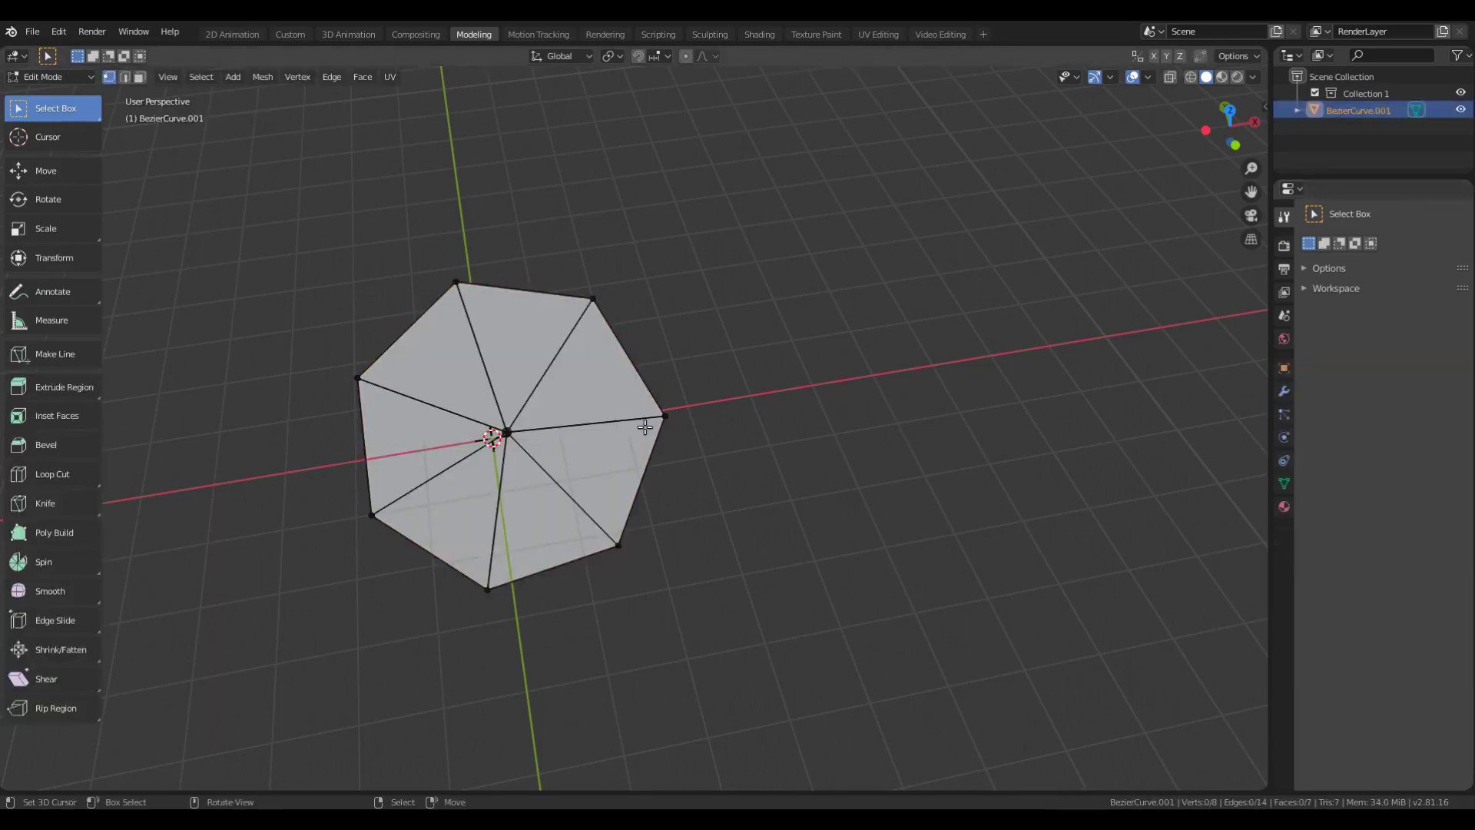
left_click(507, 431)
key("g")
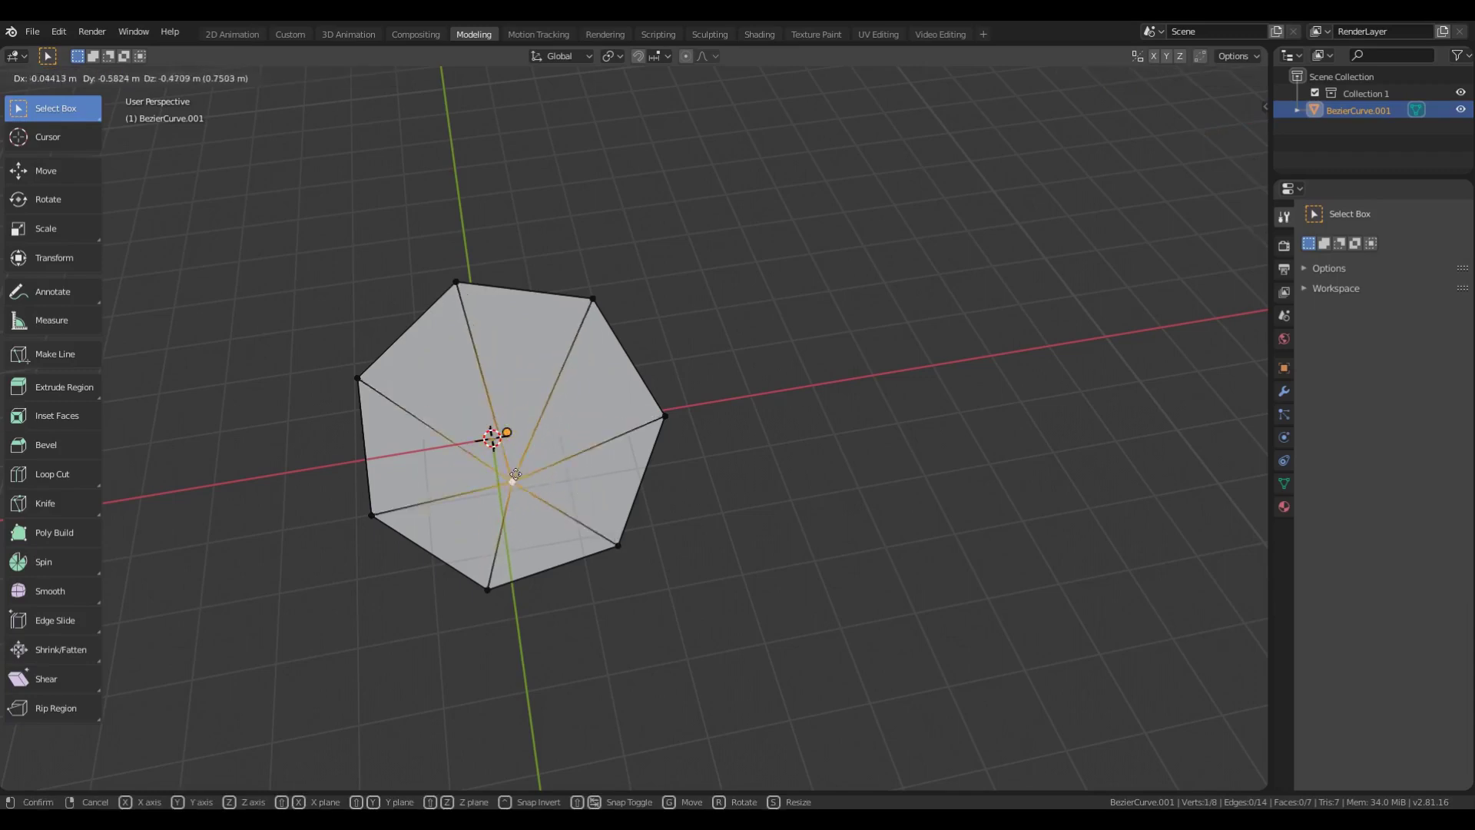
left_click(521, 385)
key("ctrl+z")
key("ctrl+z")
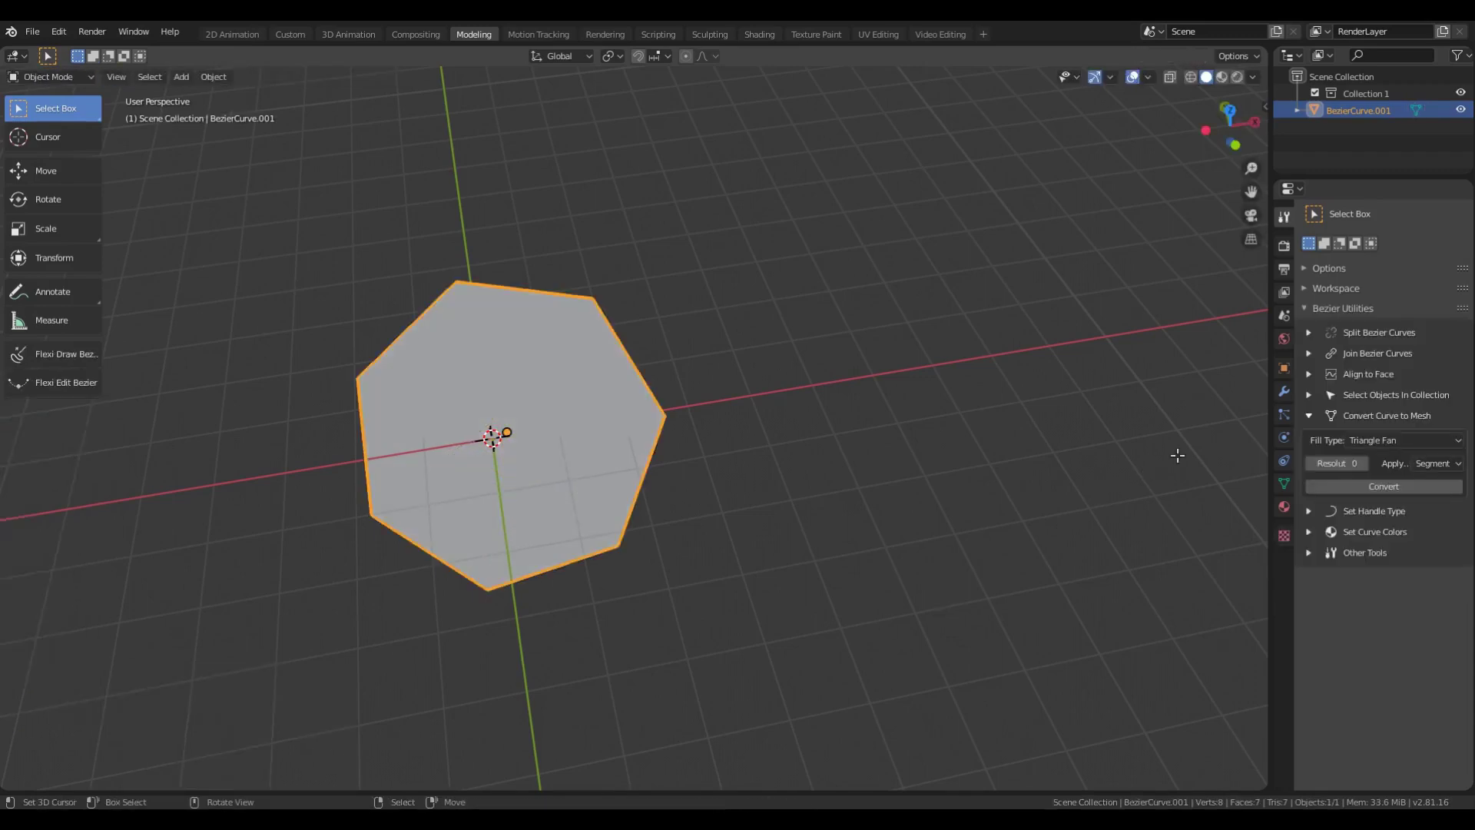
key("ctrl+z")
left_click(1389, 436)
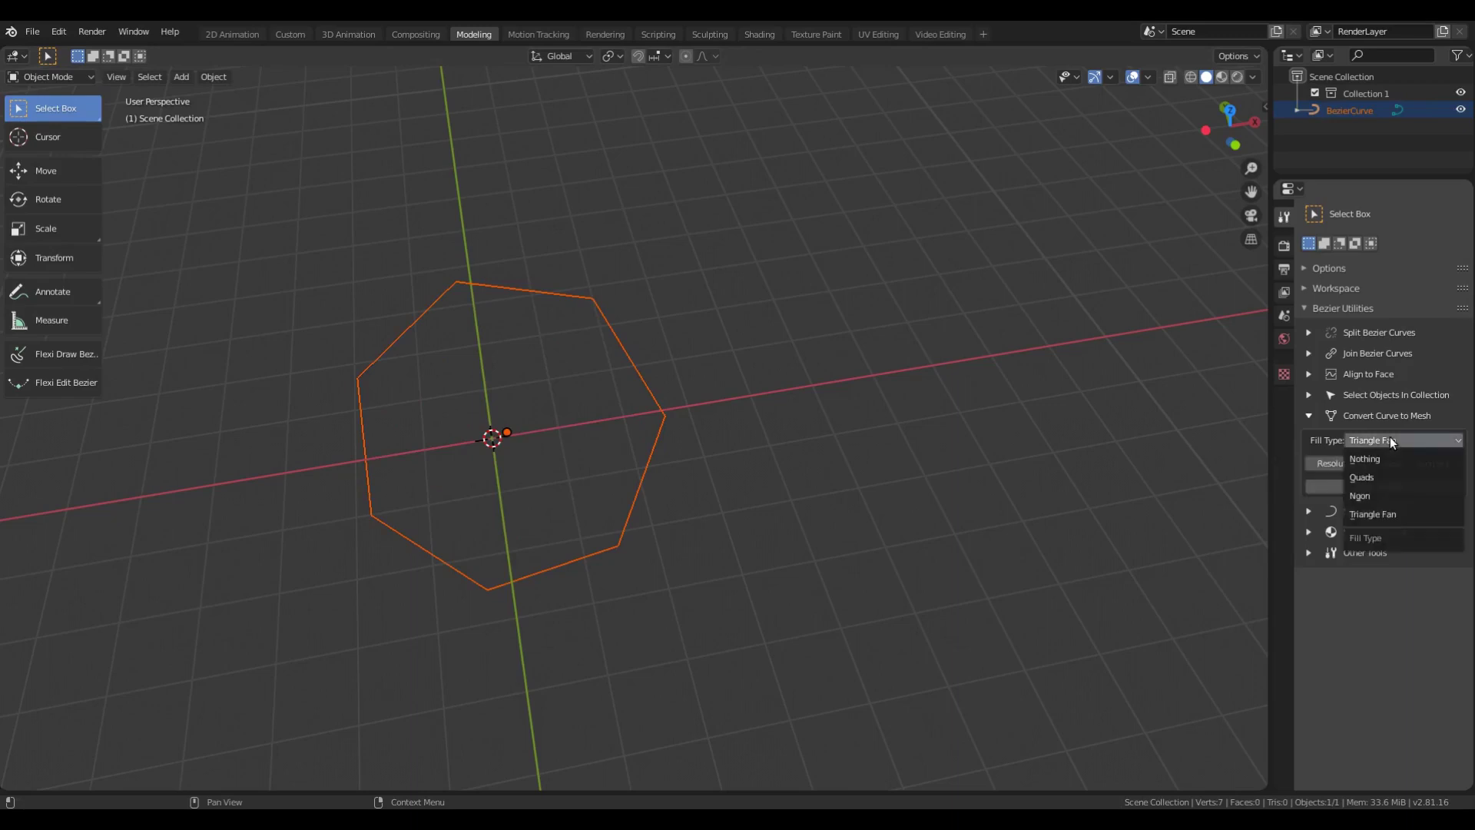
Convert the heptagon with Quads fill, then undo.
left_click(1392, 476)
left_click(1395, 484)
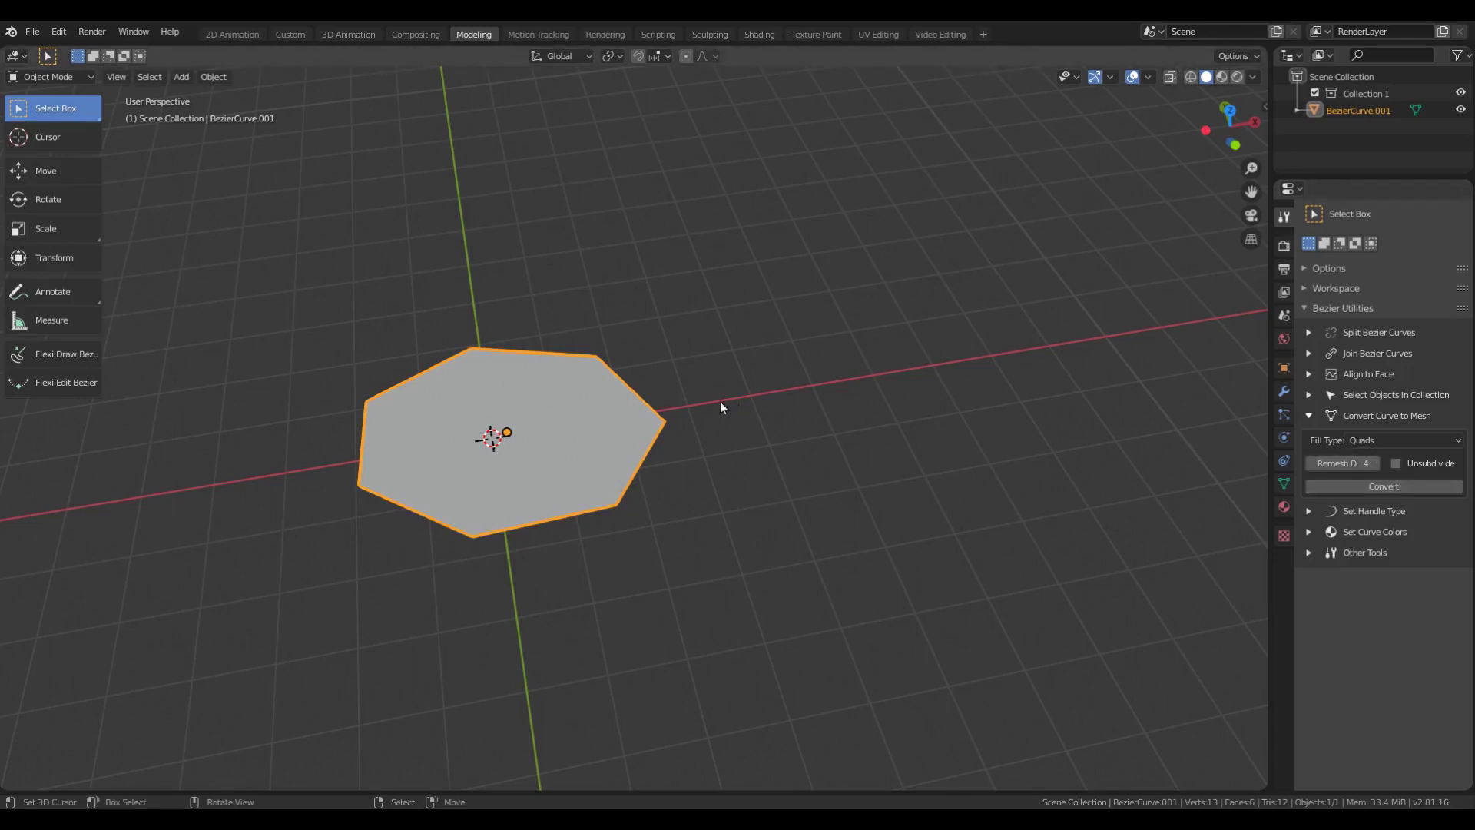
key("ctrl+z")
key("ctrl+z")
key("ctrl+z")
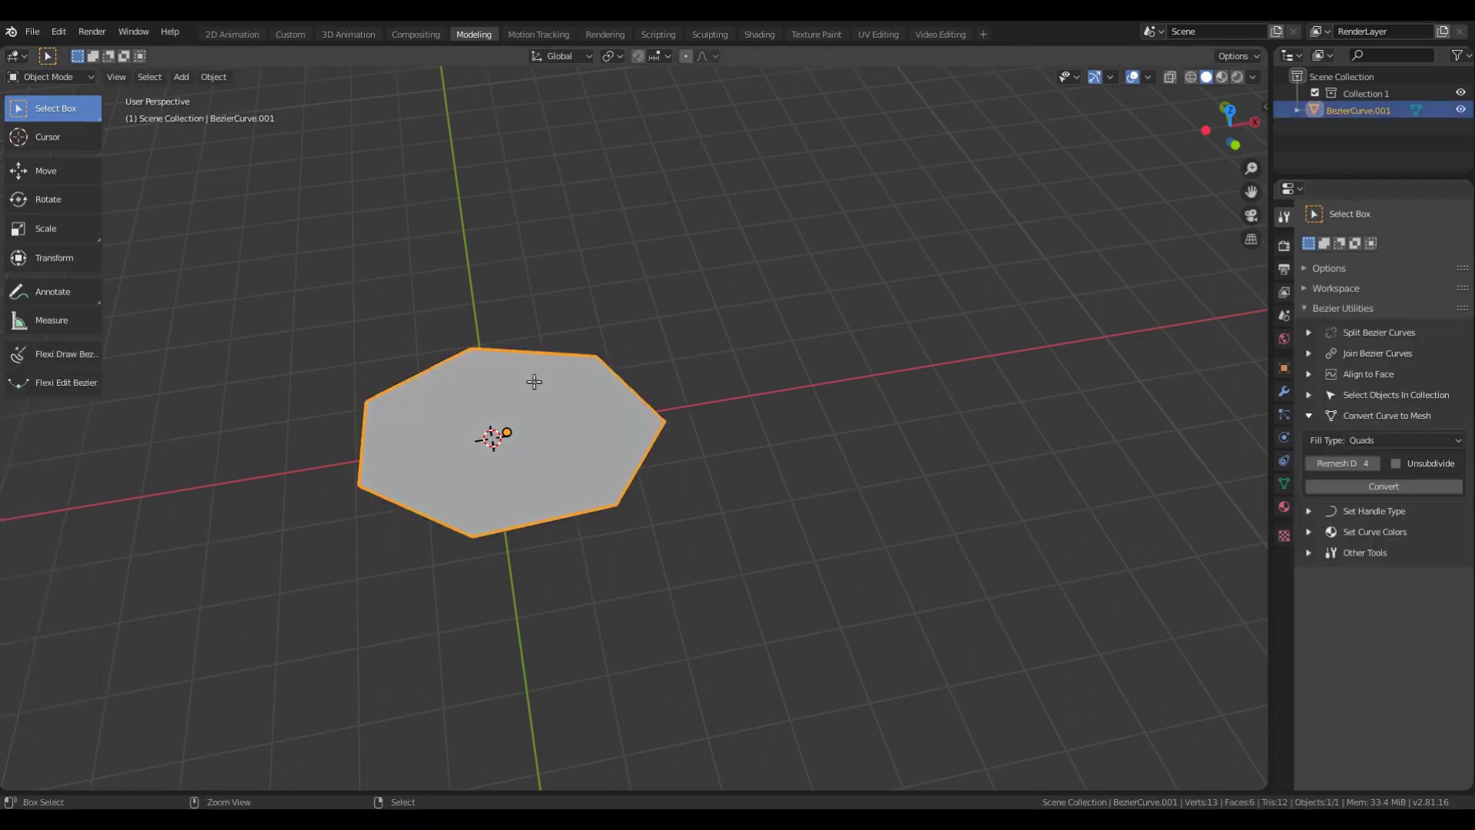
Raise Remesh Depth to 8, convert again, inspect the quad grid, then undo.
left_click(1374, 464)
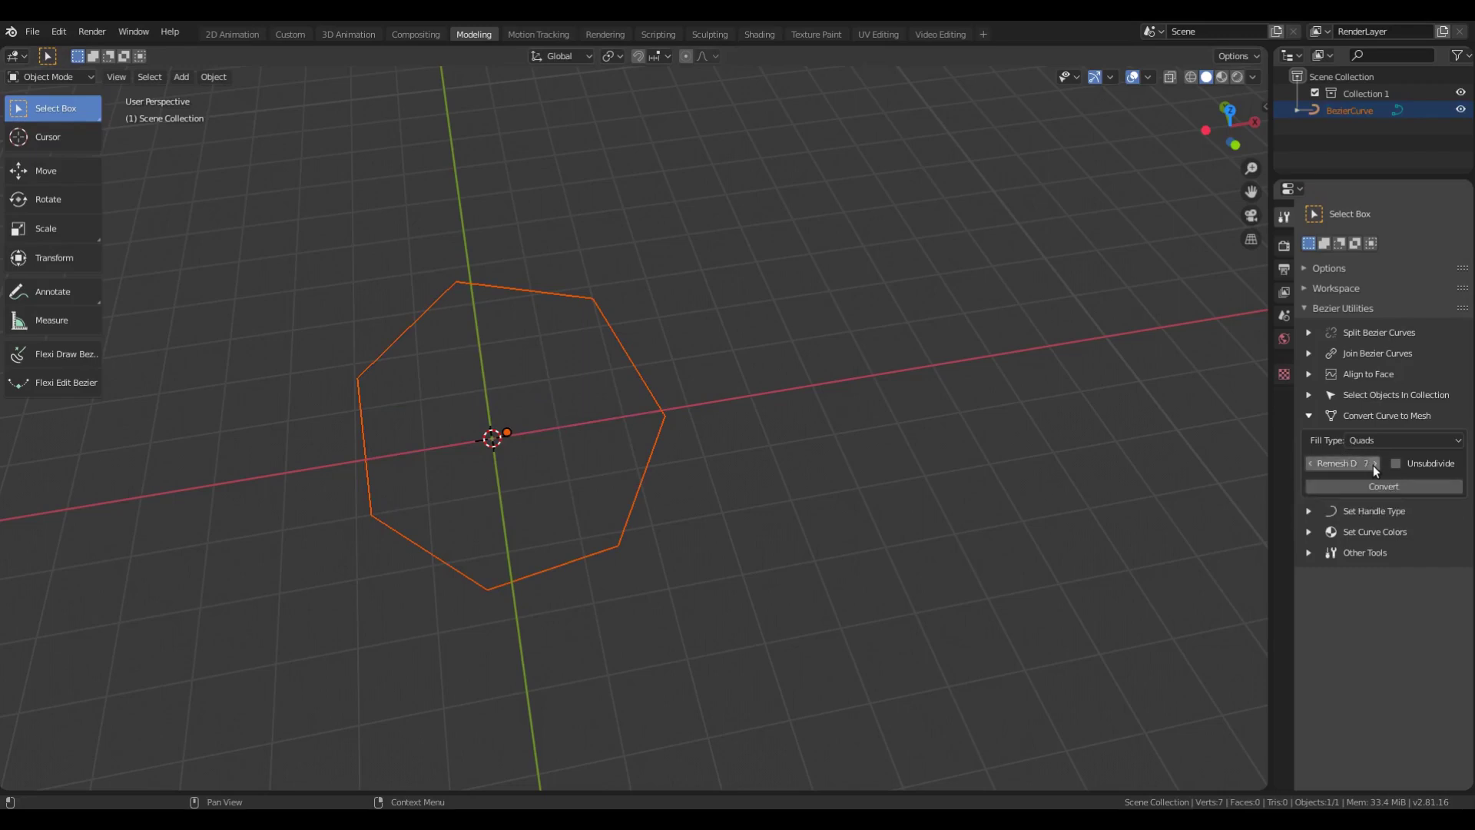
left_click(1374, 464)
left_click(1384, 487)
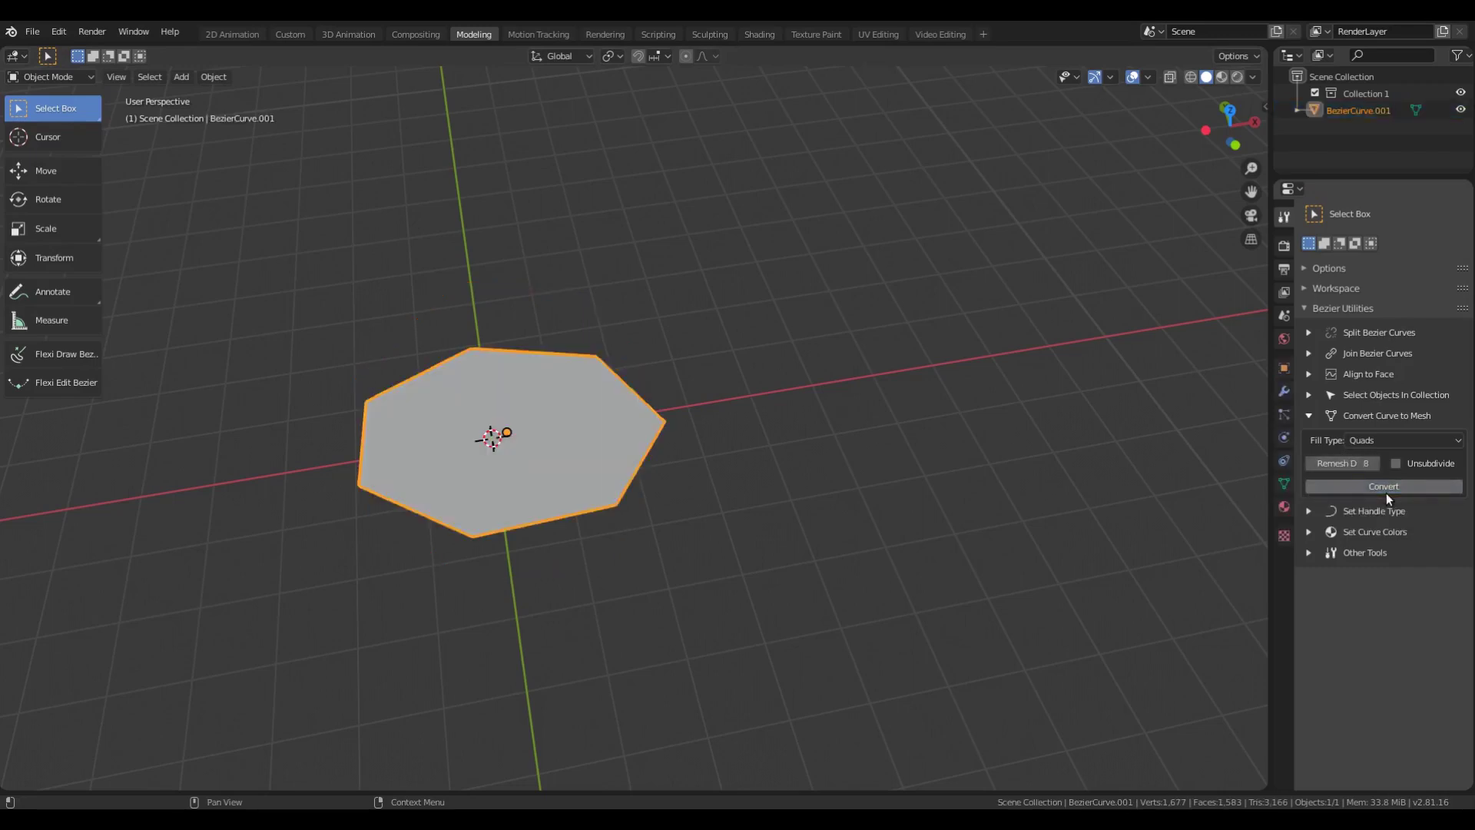
key("Tab")
scroll(601, 421, "up", 3)
middle_click_drag(601, 421, 698, 518)
key("Tab")
key("ctrl+z")
middle_click_drag(1011, 478, 1091, 461)
left_click(1403, 440)
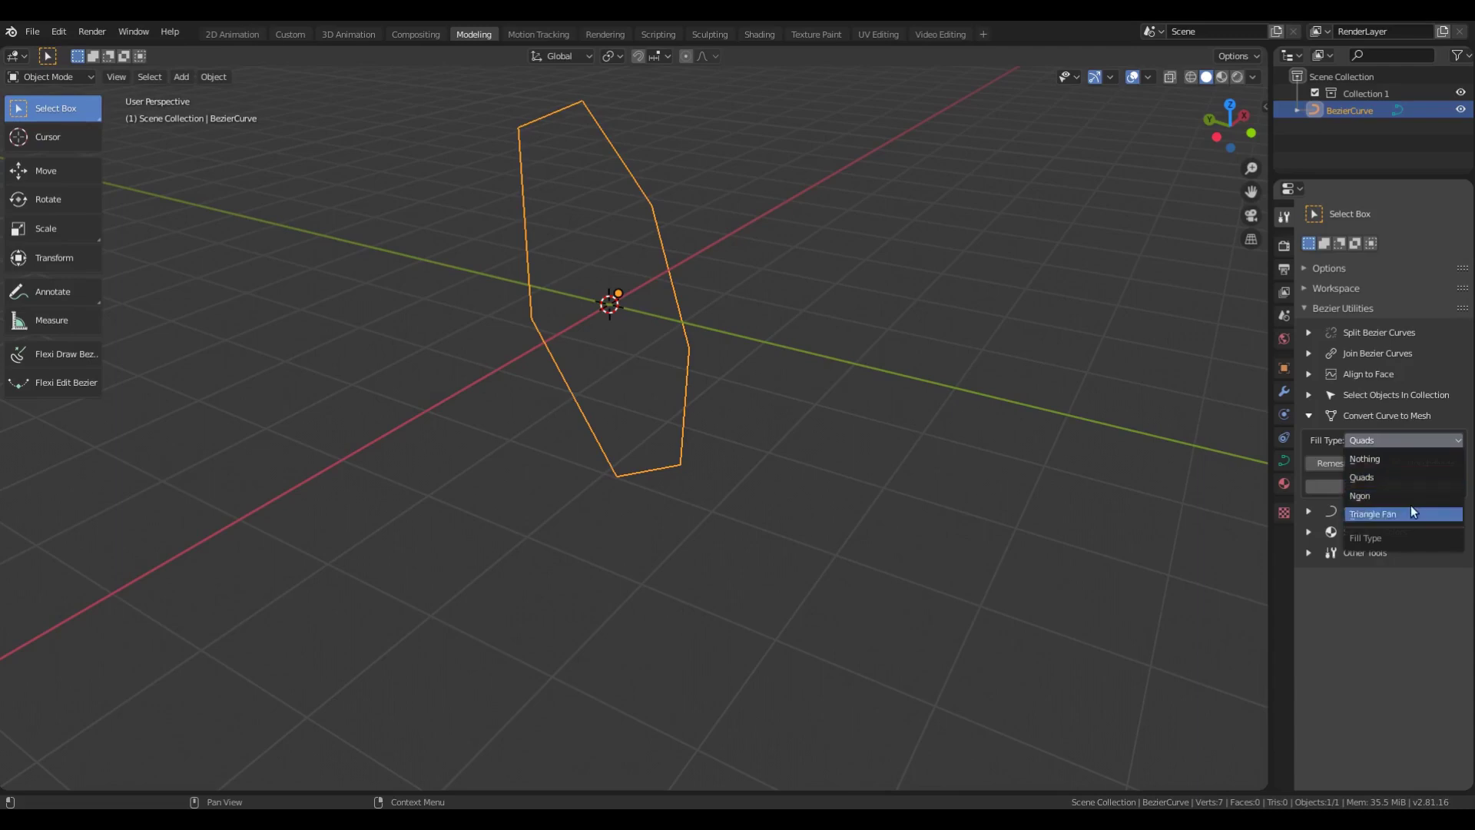
Convert the polygon curve with Fill Type Nothing and enter Edit Mode on the outline mesh.
left_click(1399, 456)
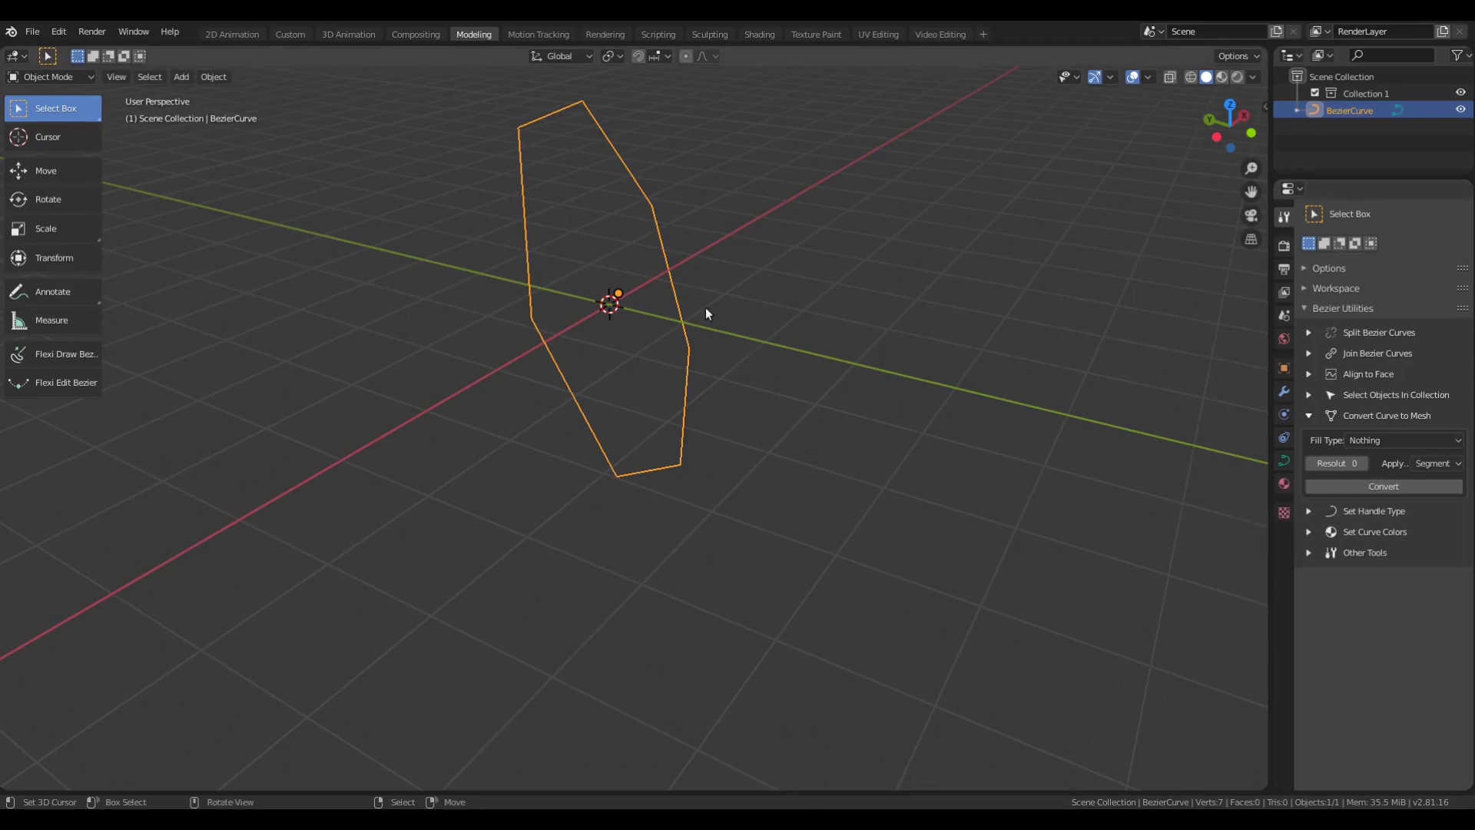
middle_click_drag(667, 232, 551, 294)
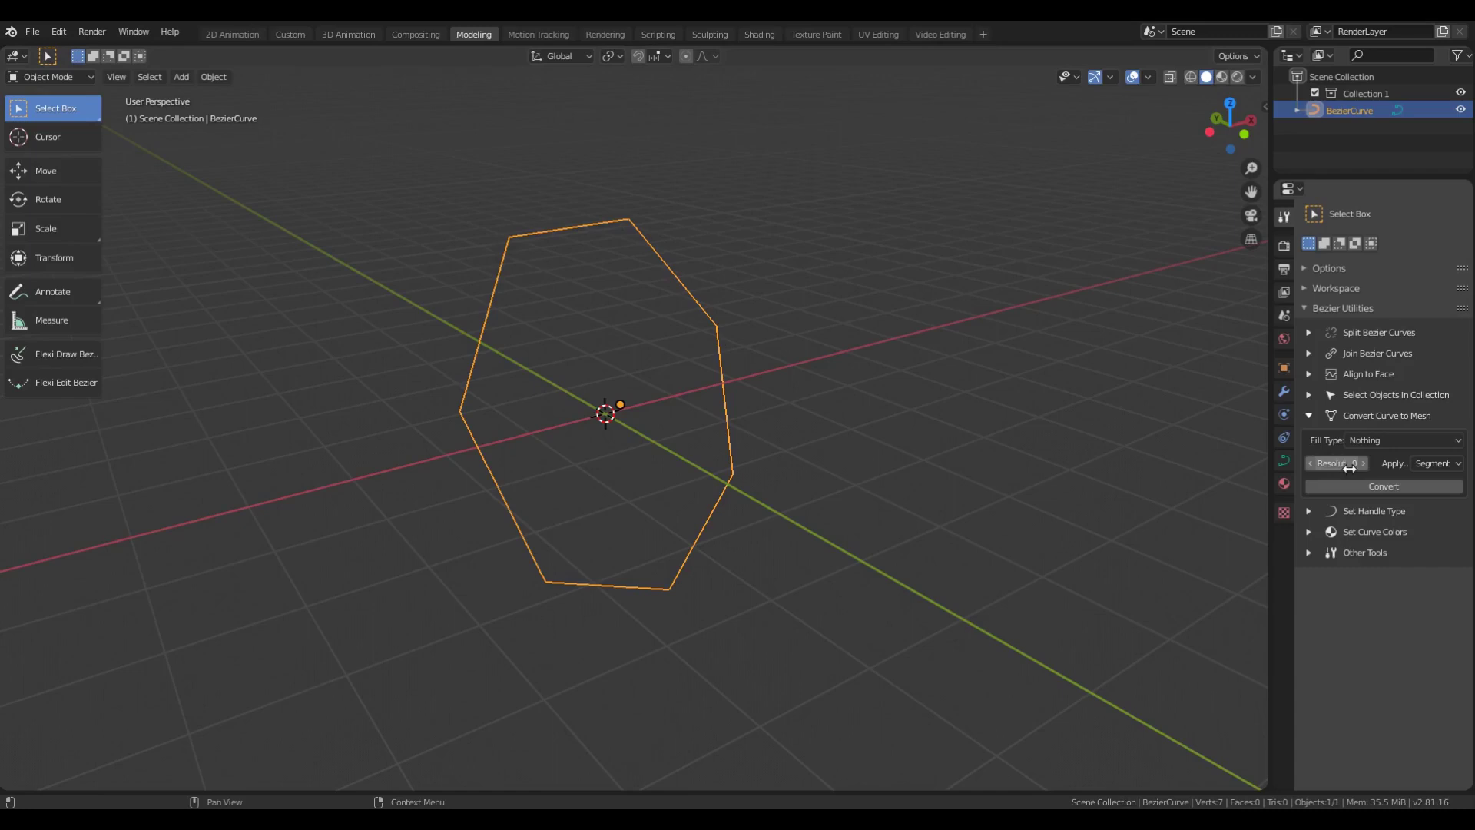
left_click(1362, 490)
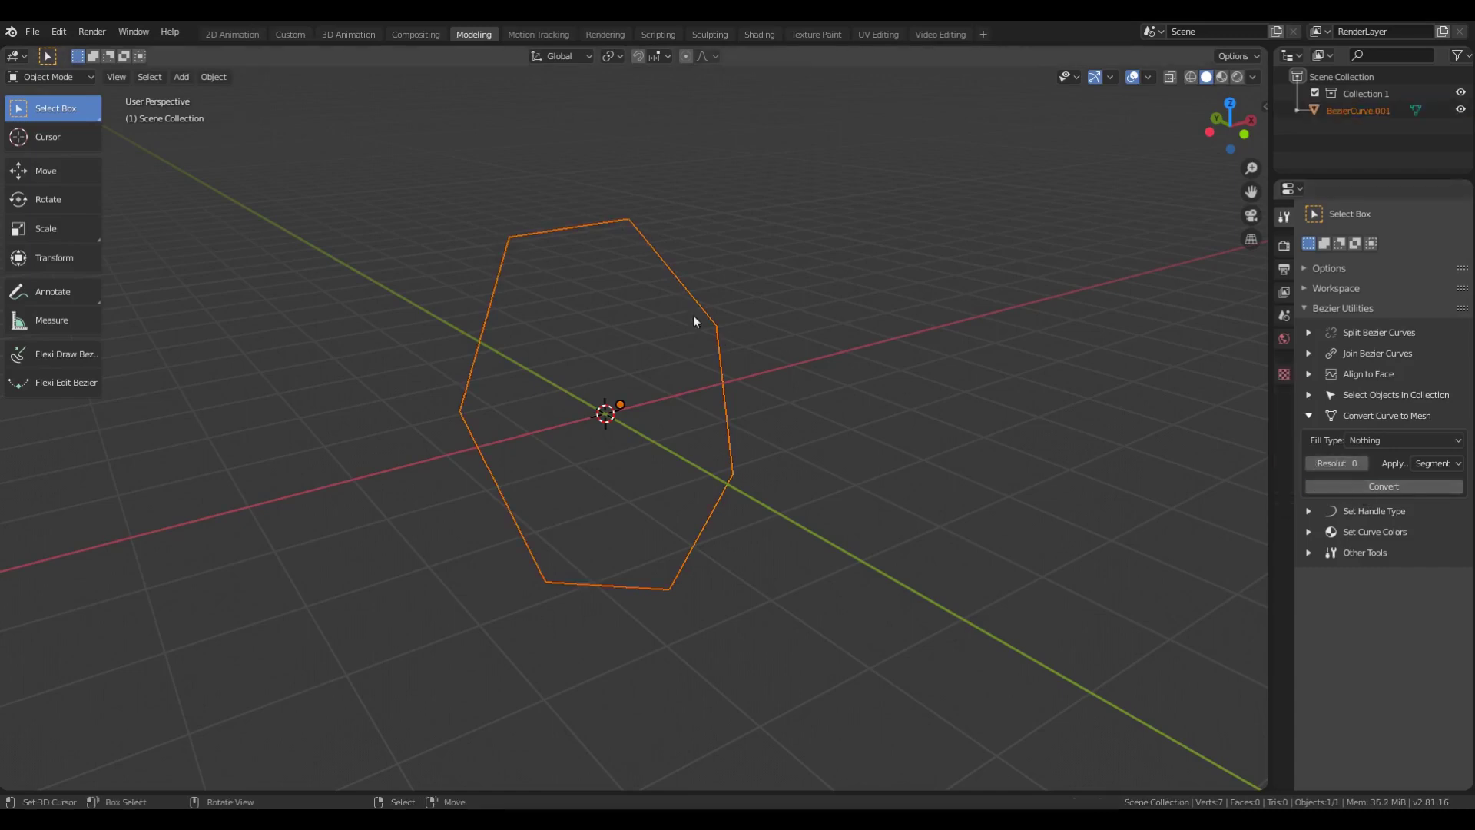
left_click(659, 254)
key("Tab")
Test-move a vertex, cancel it, and delete the outline mesh.
left_click_drag(631, 221, 661, 196)
right_click(661, 197)
left_click(659, 240)
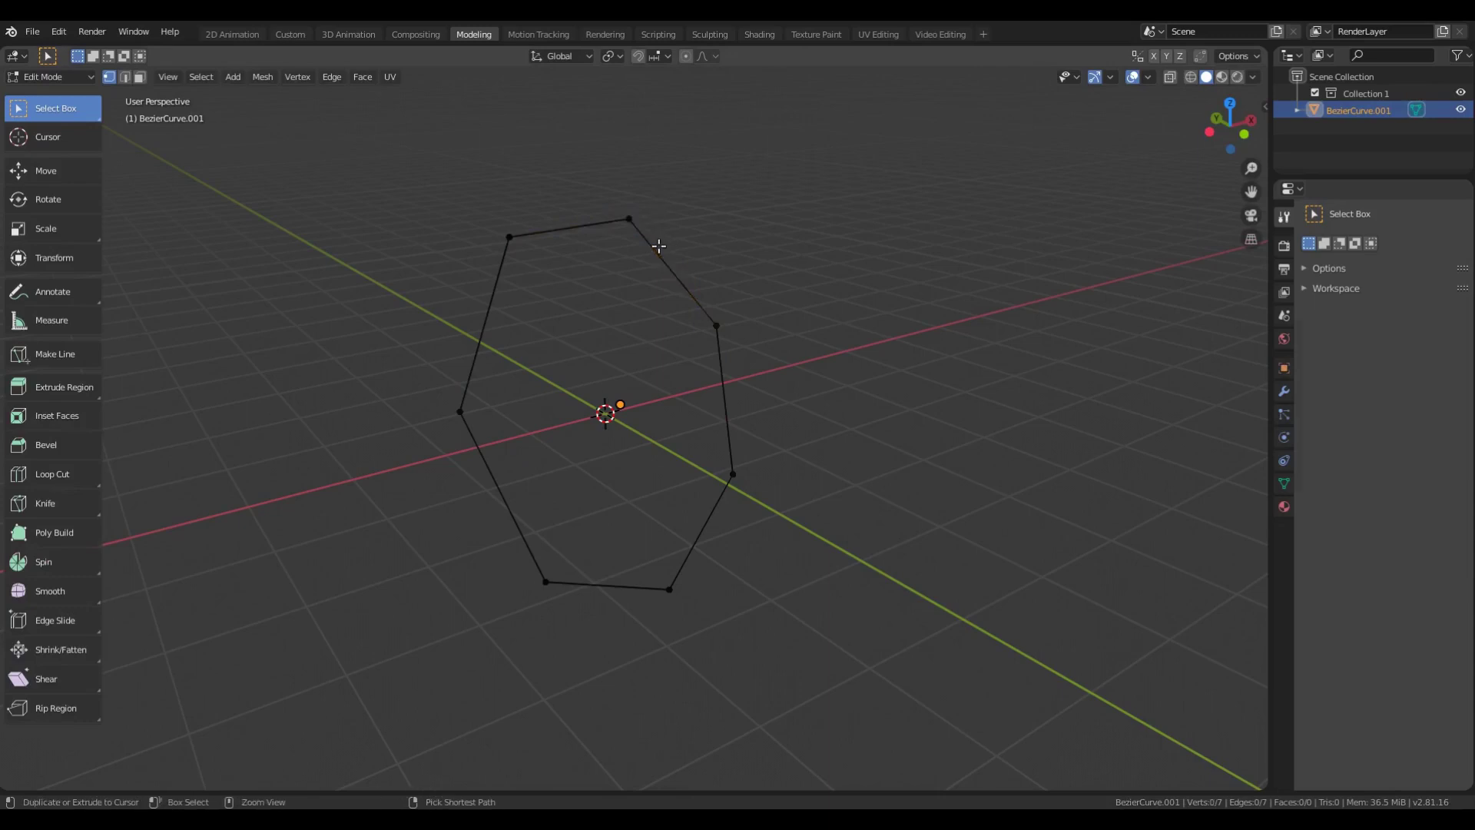
key("Tab")
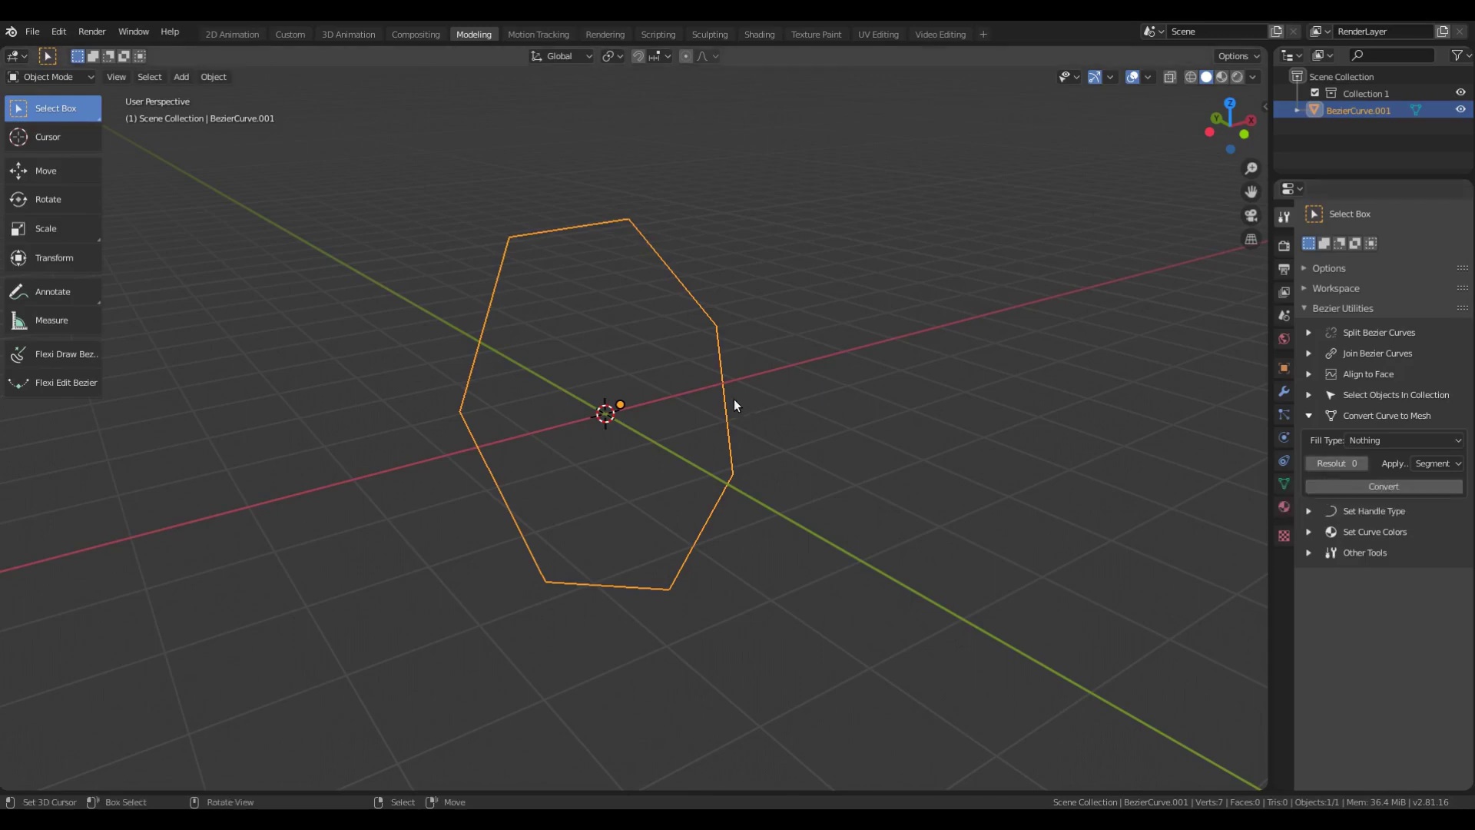
key("Delete")
Draw a new four-point freehand Bezier curve with Flexi Draw near the origin.
left_click(89, 350)
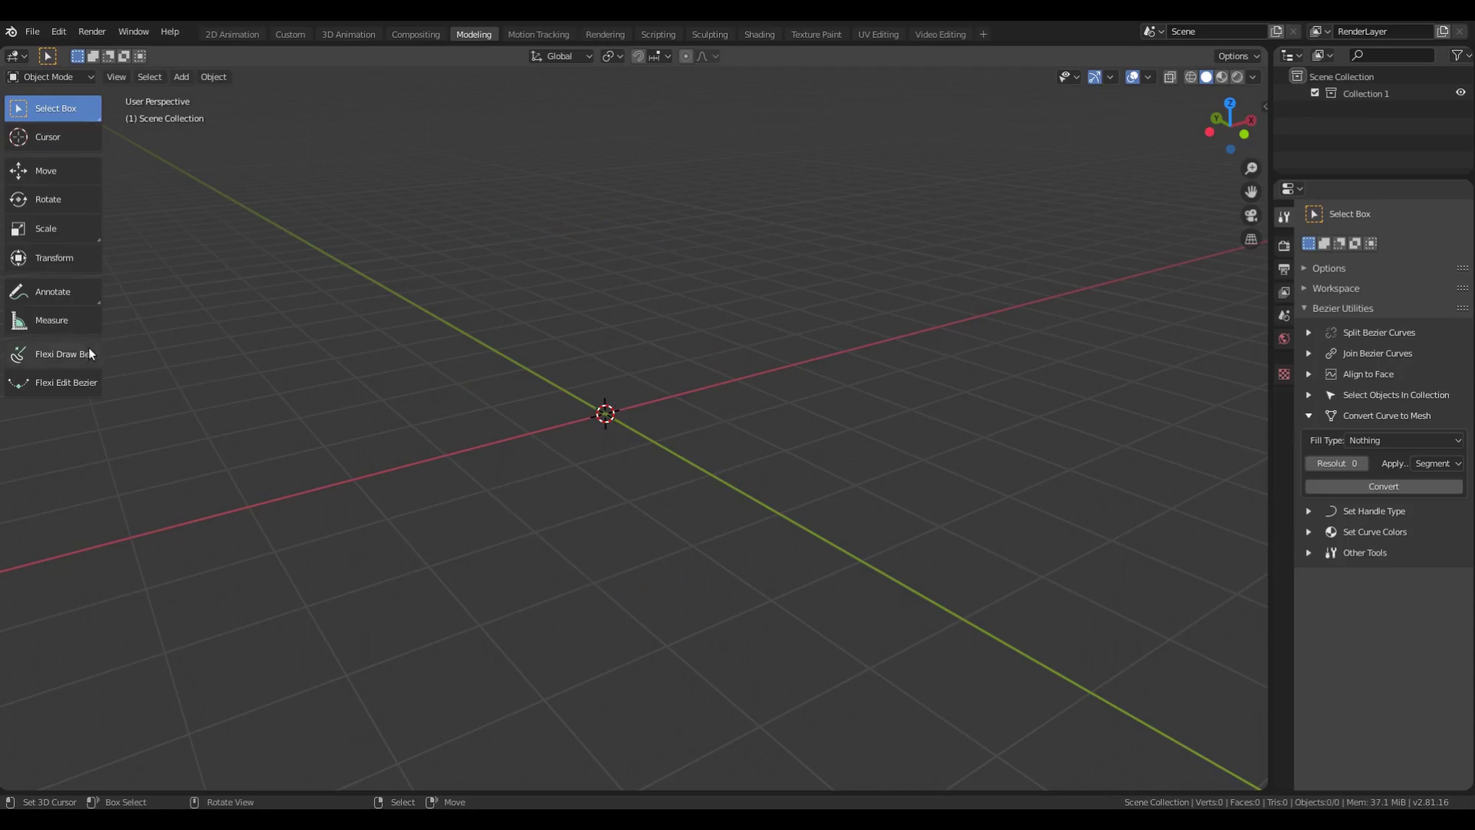
left_click(121, 47)
left_click_drag(415, 473, 491, 351)
left_click_drag(605, 413, 667, 301)
left_click_drag(753, 355, 788, 437)
left_click_drag(730, 520, 676, 520)
left_click(578, 488)
key("Return")
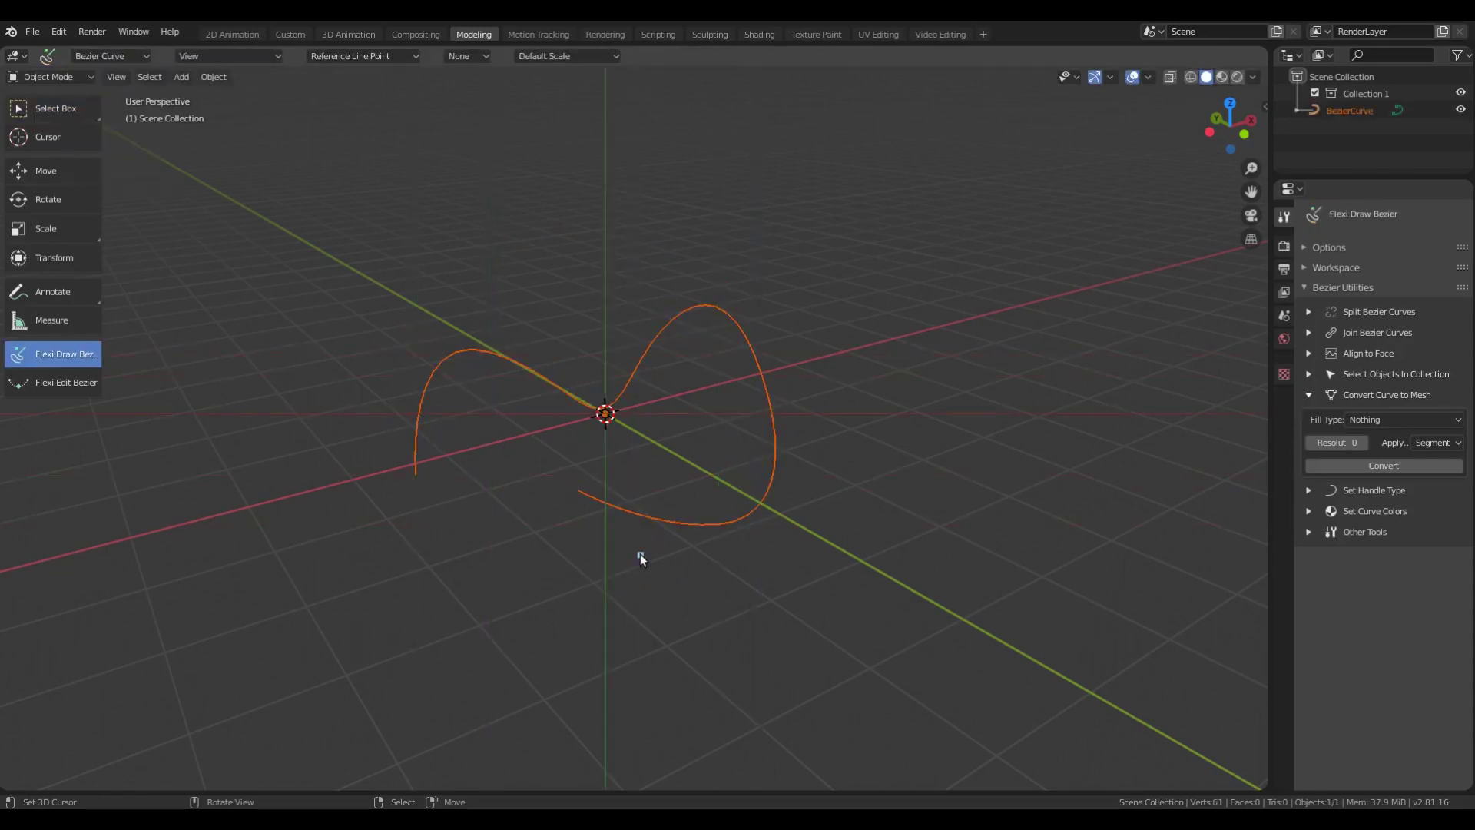
Convert the curve to a Triangle Fan-filled mesh at resolution 5 and select it.
left_click(1364, 442)
left_click(1364, 443)
left_click(1365, 443)
left_click(1364, 443)
left_click(1364, 443)
left_click(1400, 422)
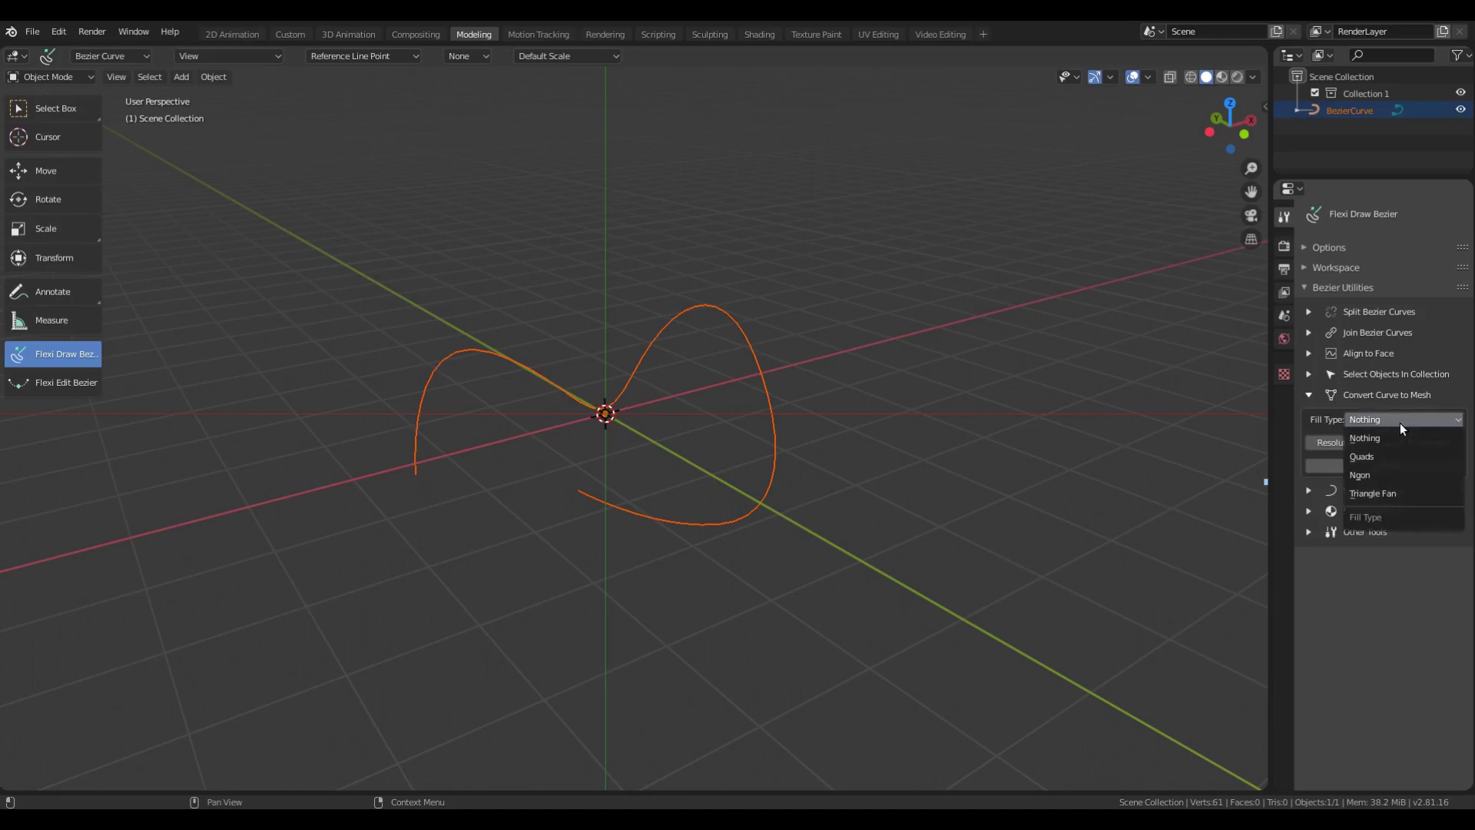
left_click(1410, 490)
left_click(1405, 468)
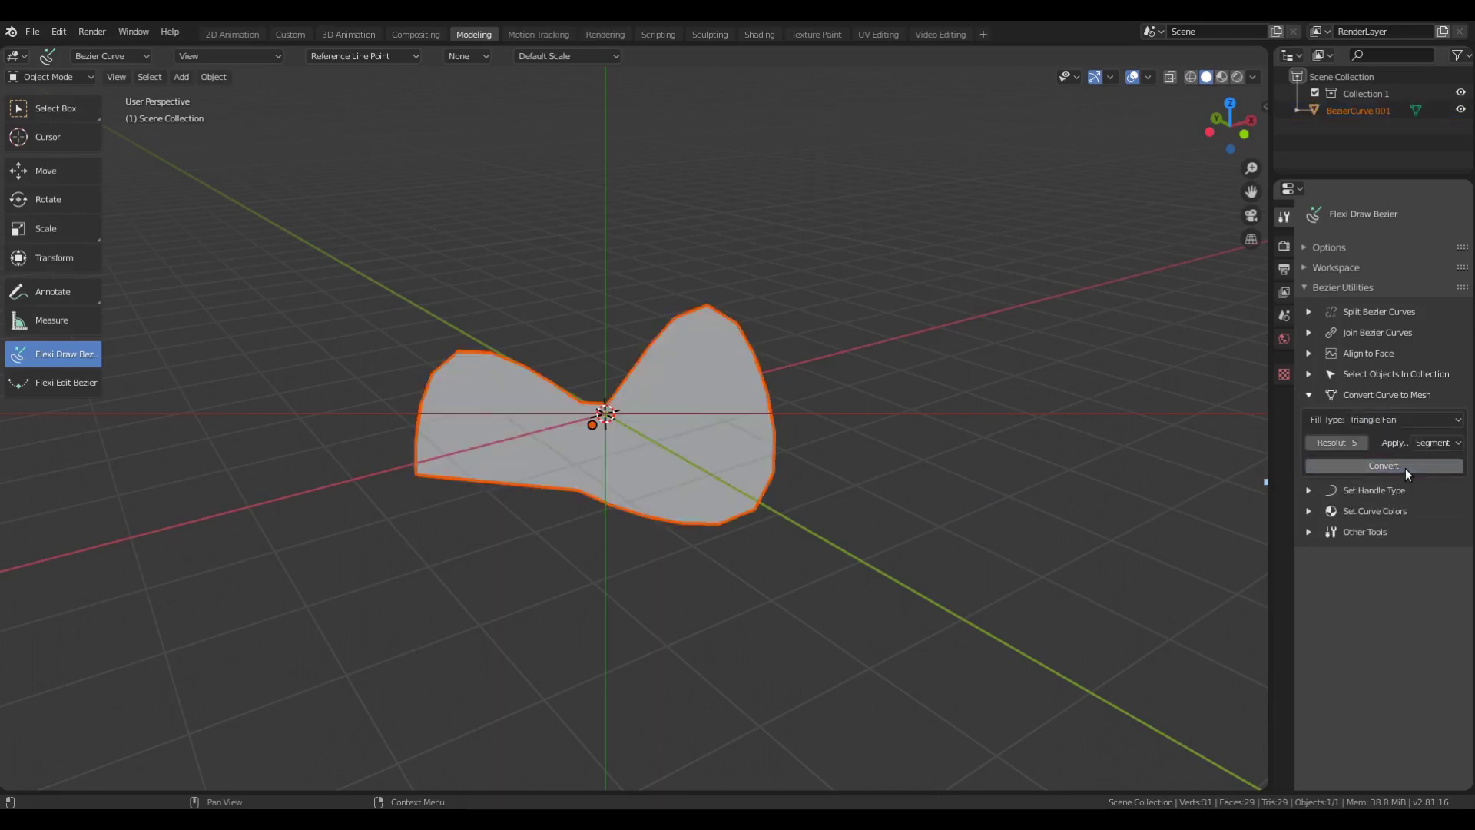
left_click(491, 479)
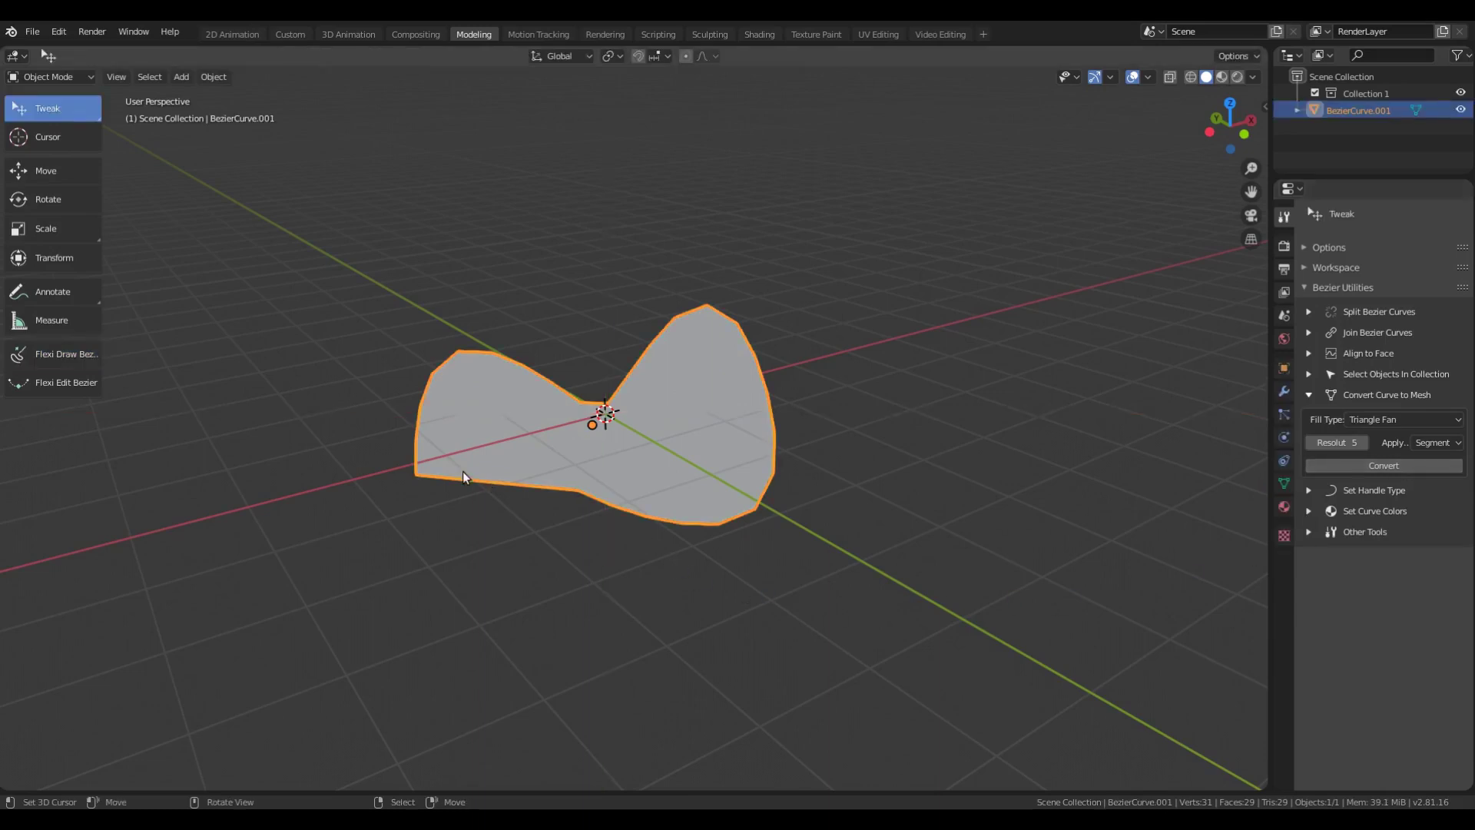
Undo the conversion, then reconvert at resolution 10 and inspect the denser triangle fan in Edit Mode.
key("Tab")
key("Tab")
key("Tab")
key("Tab")
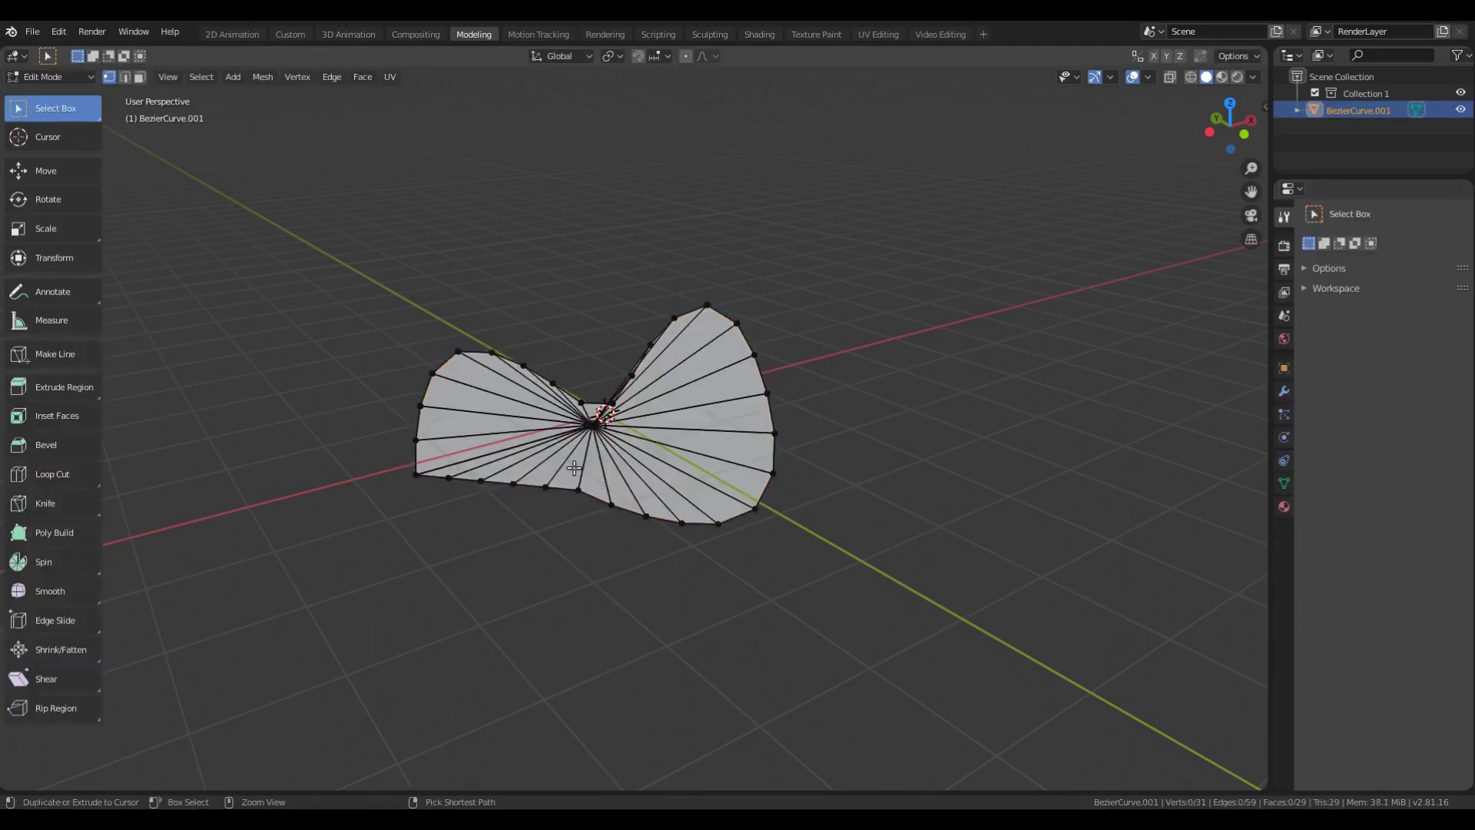
key("ctrl+z")
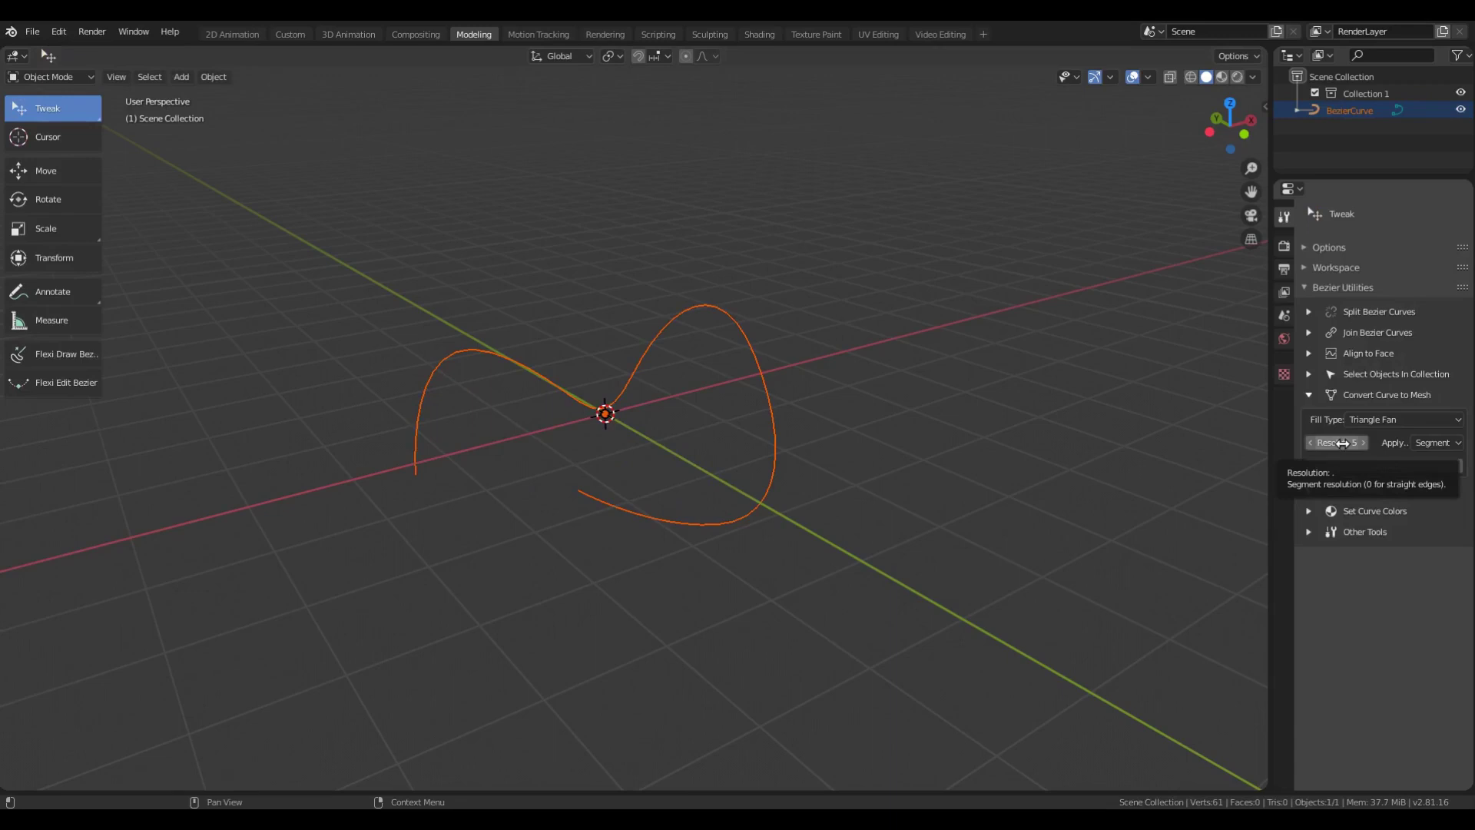
left_click_drag(1342, 443, 1376, 446)
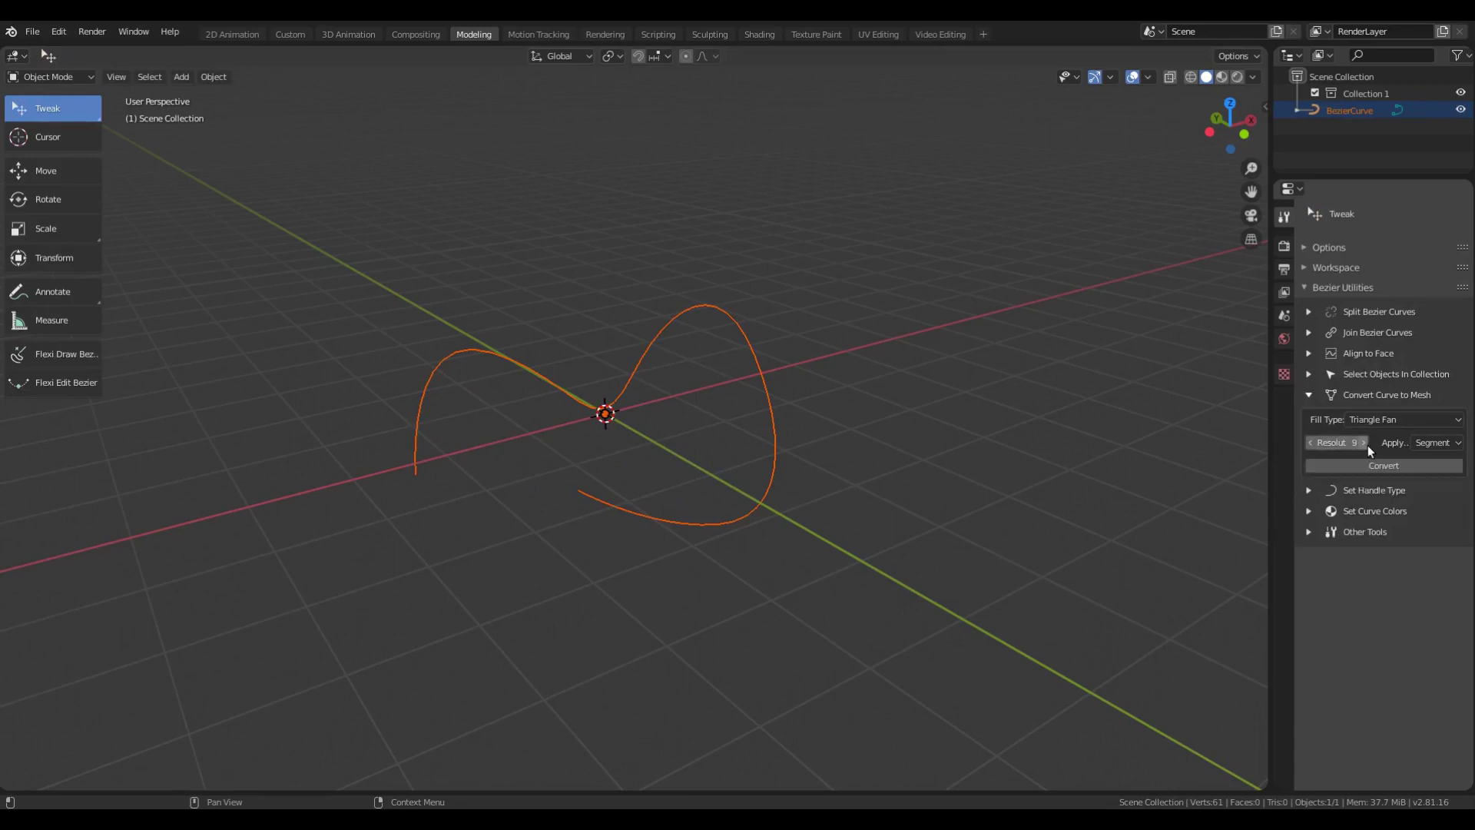
left_click(1374, 466)
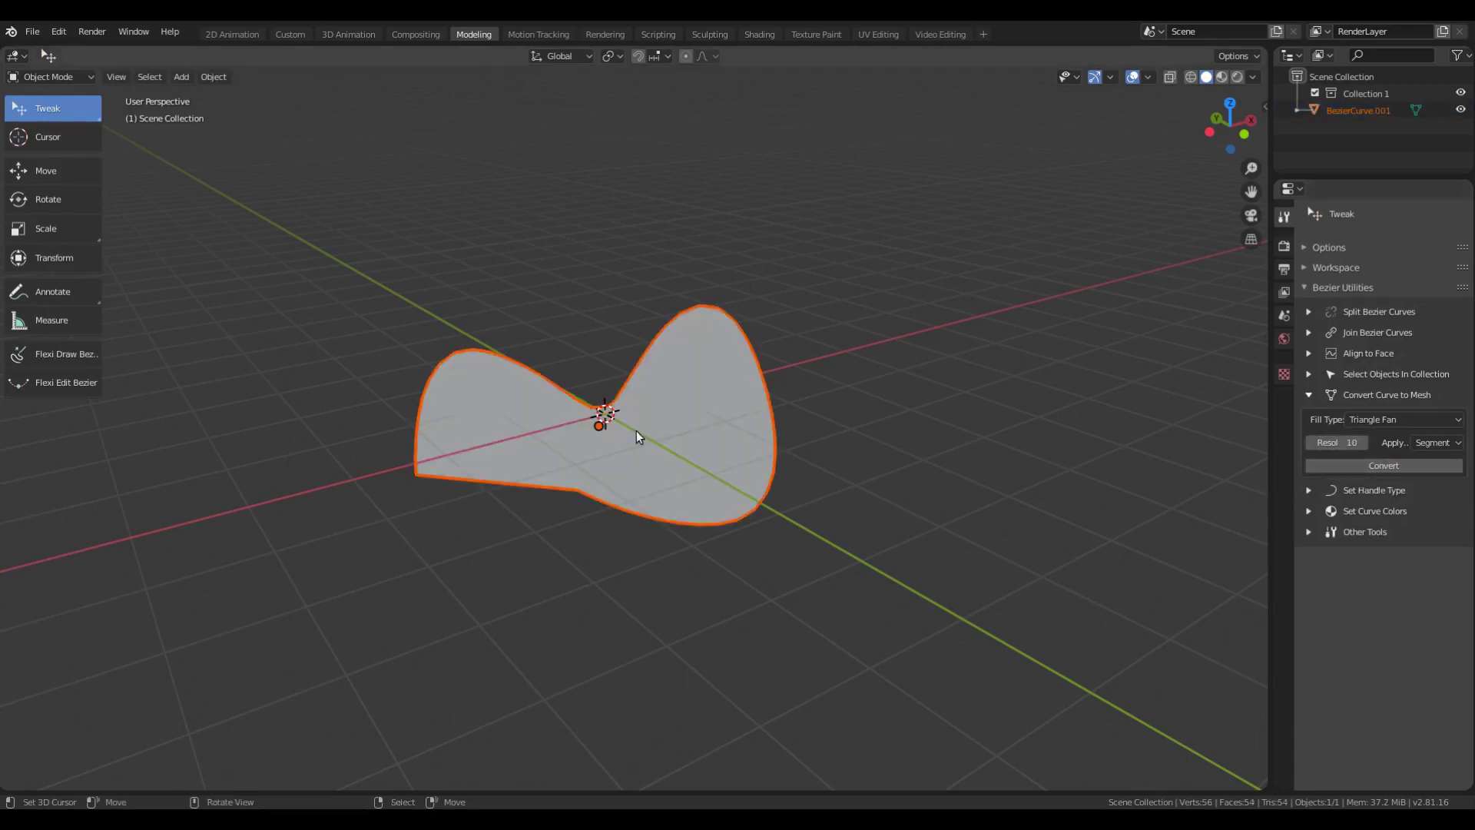
left_click(621, 424)
key("Tab")
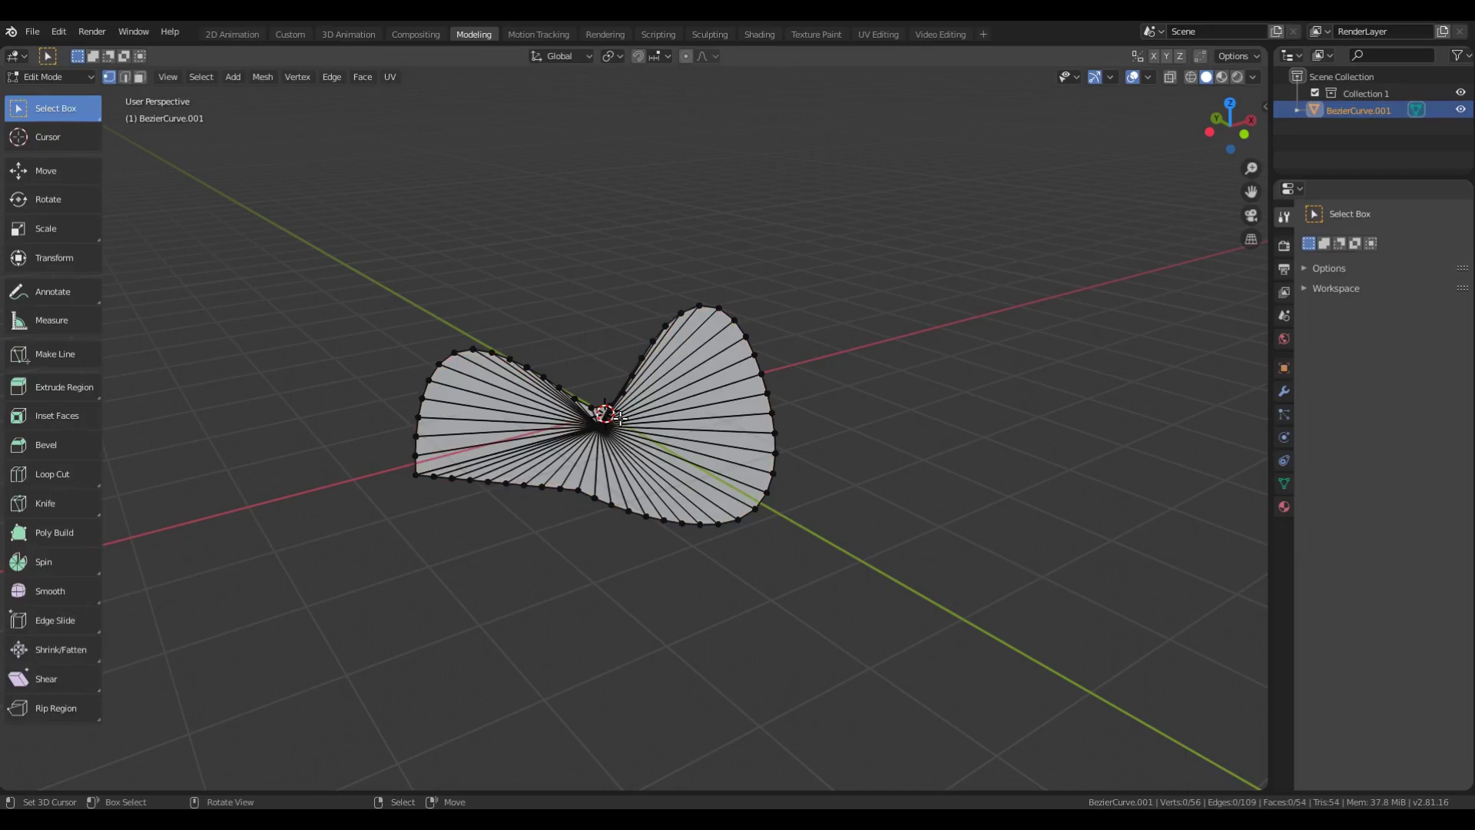
Undo back to the original curve, keep resolution per Segment, and show its control points in Edit Mode.
key("Tab")
key("Tab")
key("Tab")
key("ctrl+z")
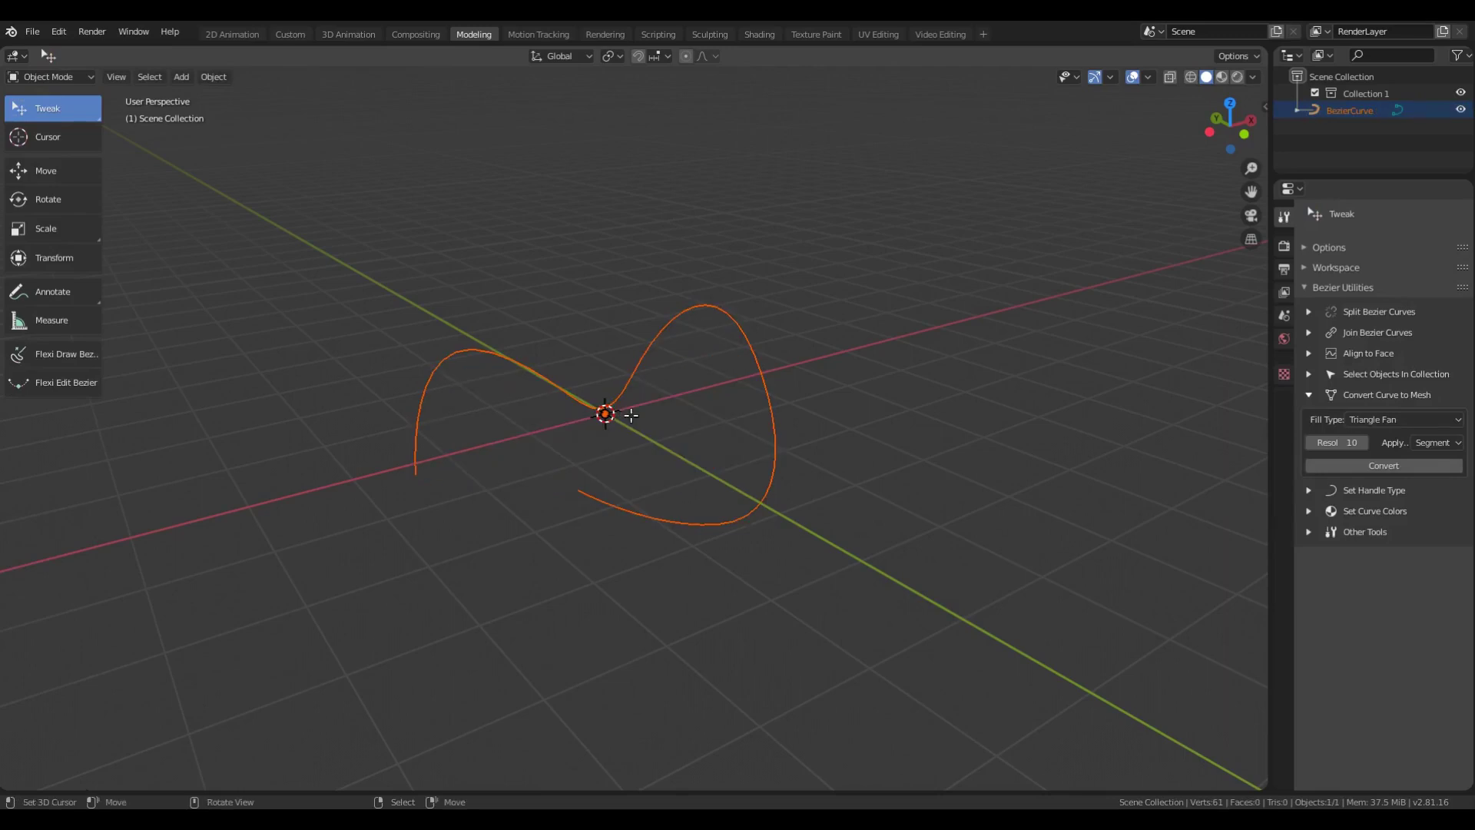
left_click(1434, 443)
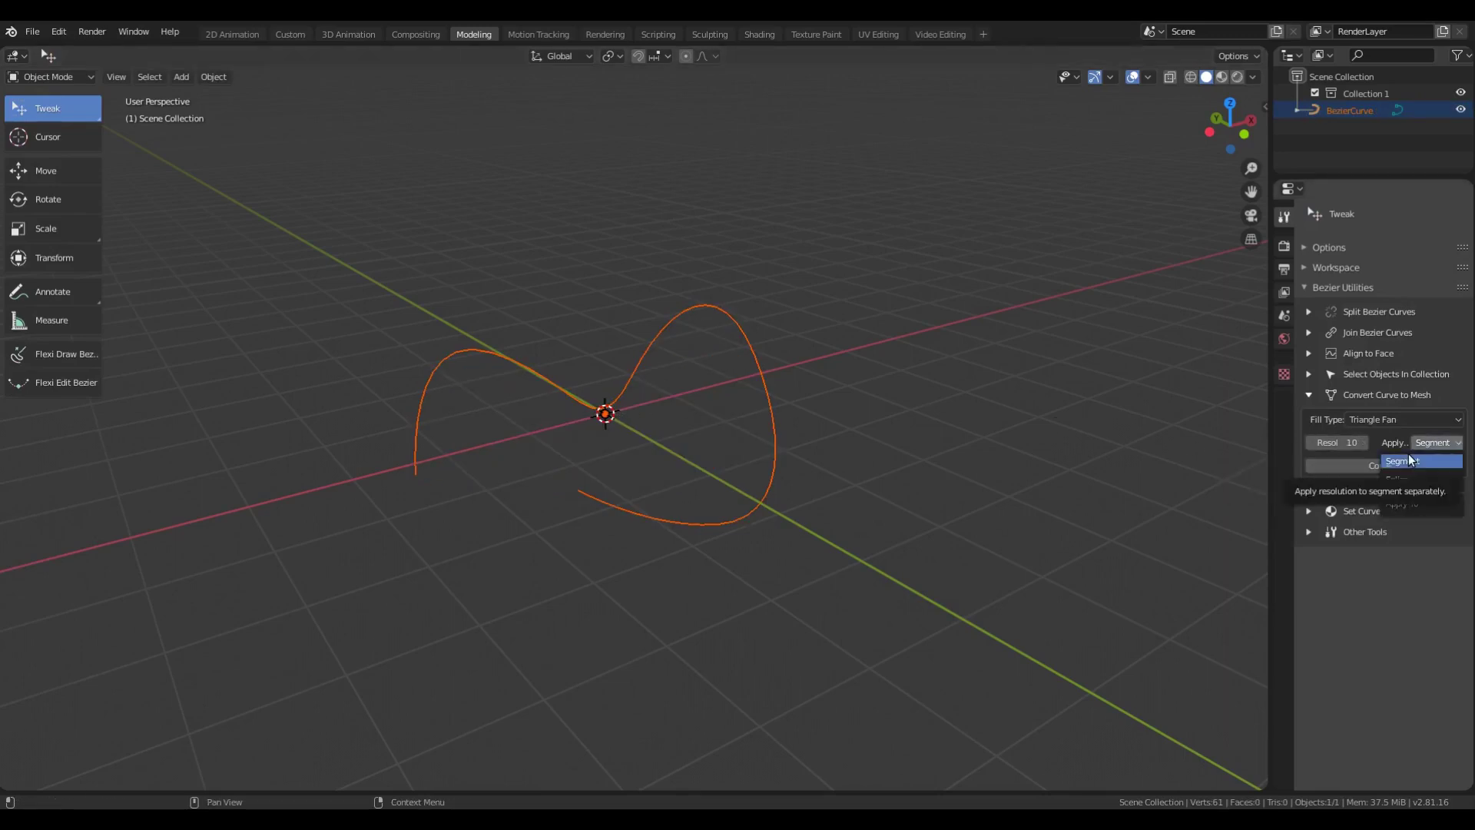
left_click(1410, 461)
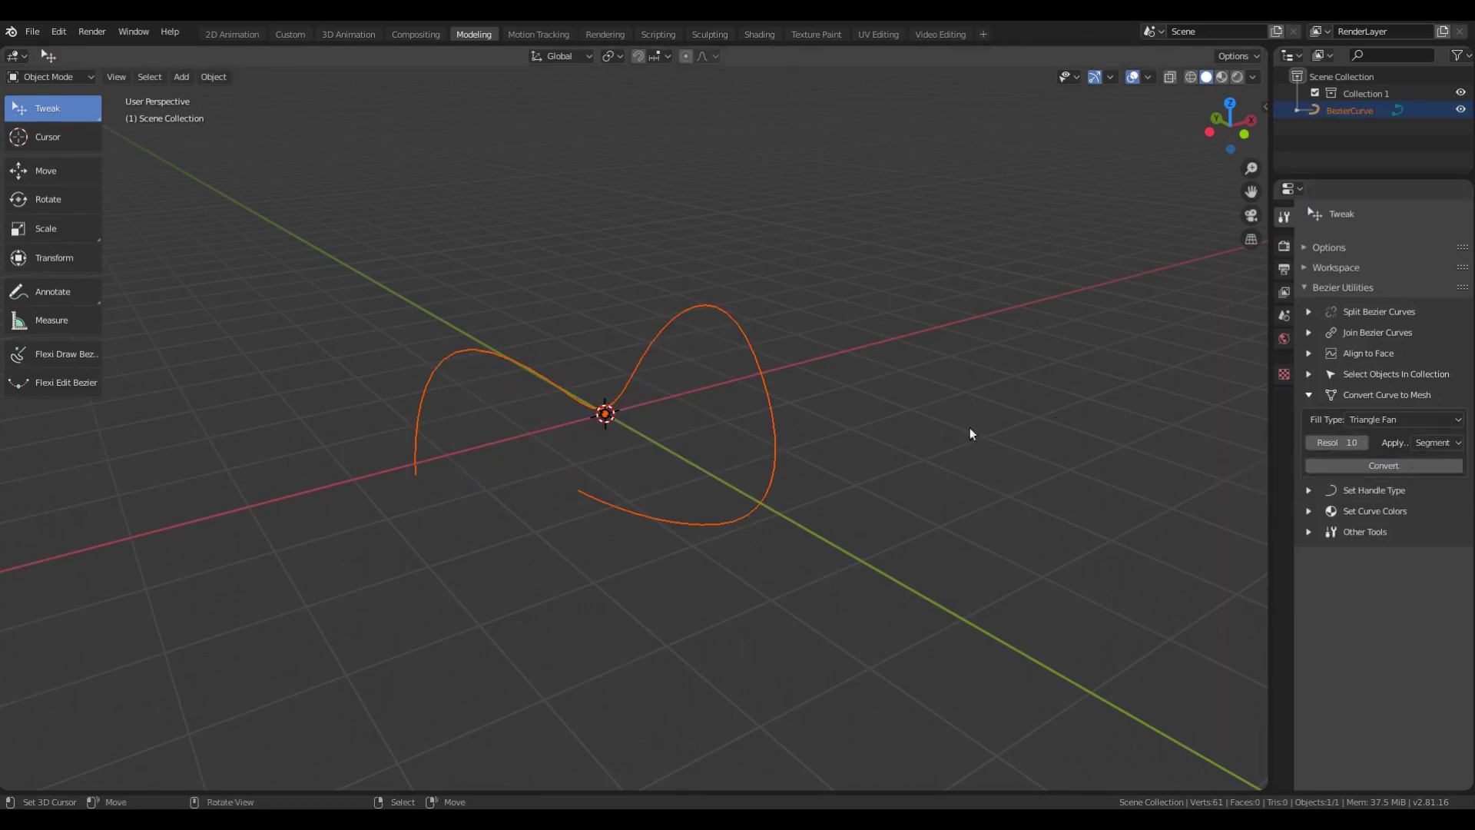
key("Tab")
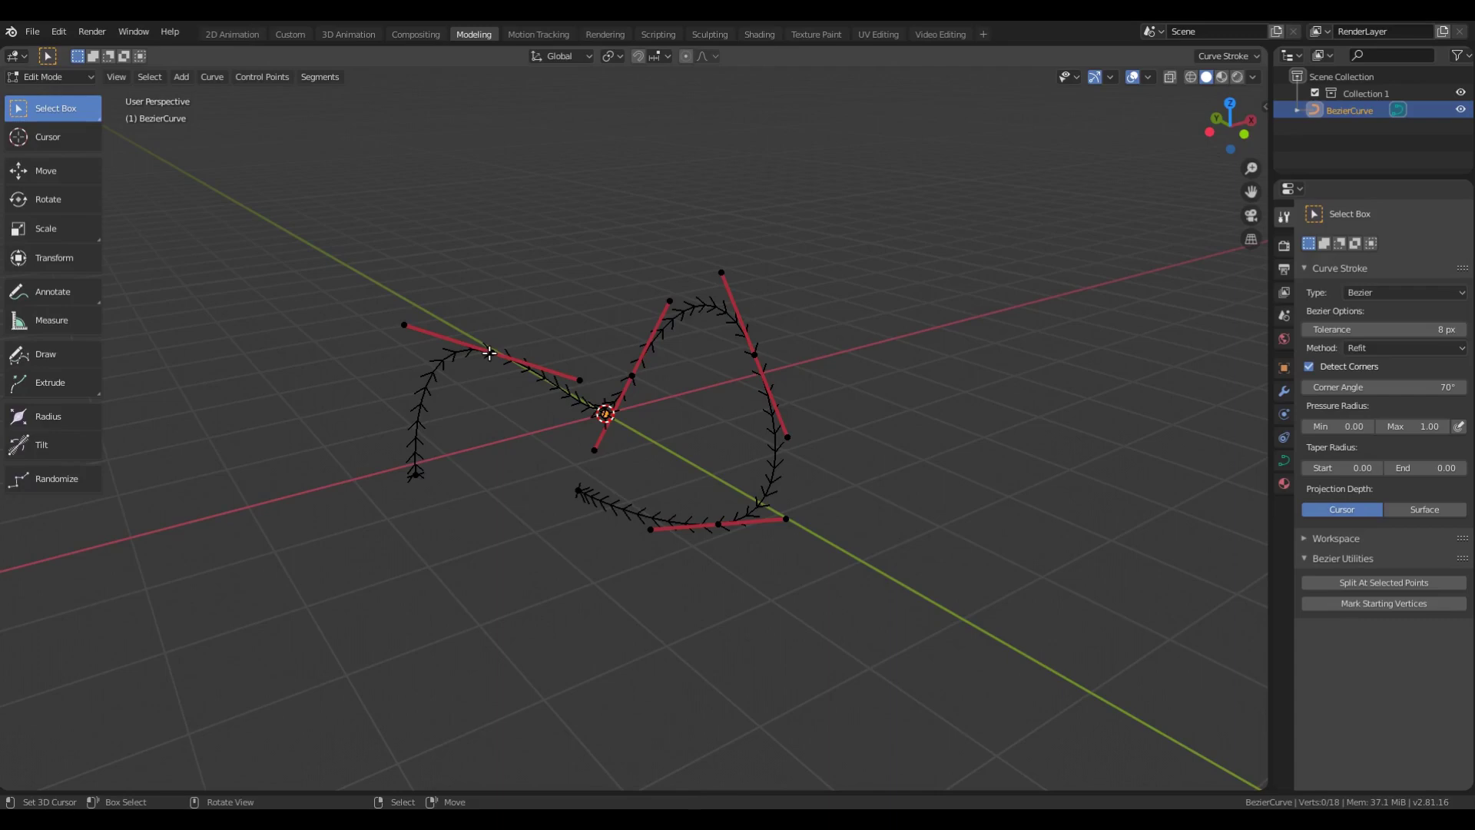
Back in Object Mode, set resolution to apply per Spline and convert the curve.
key("Tab")
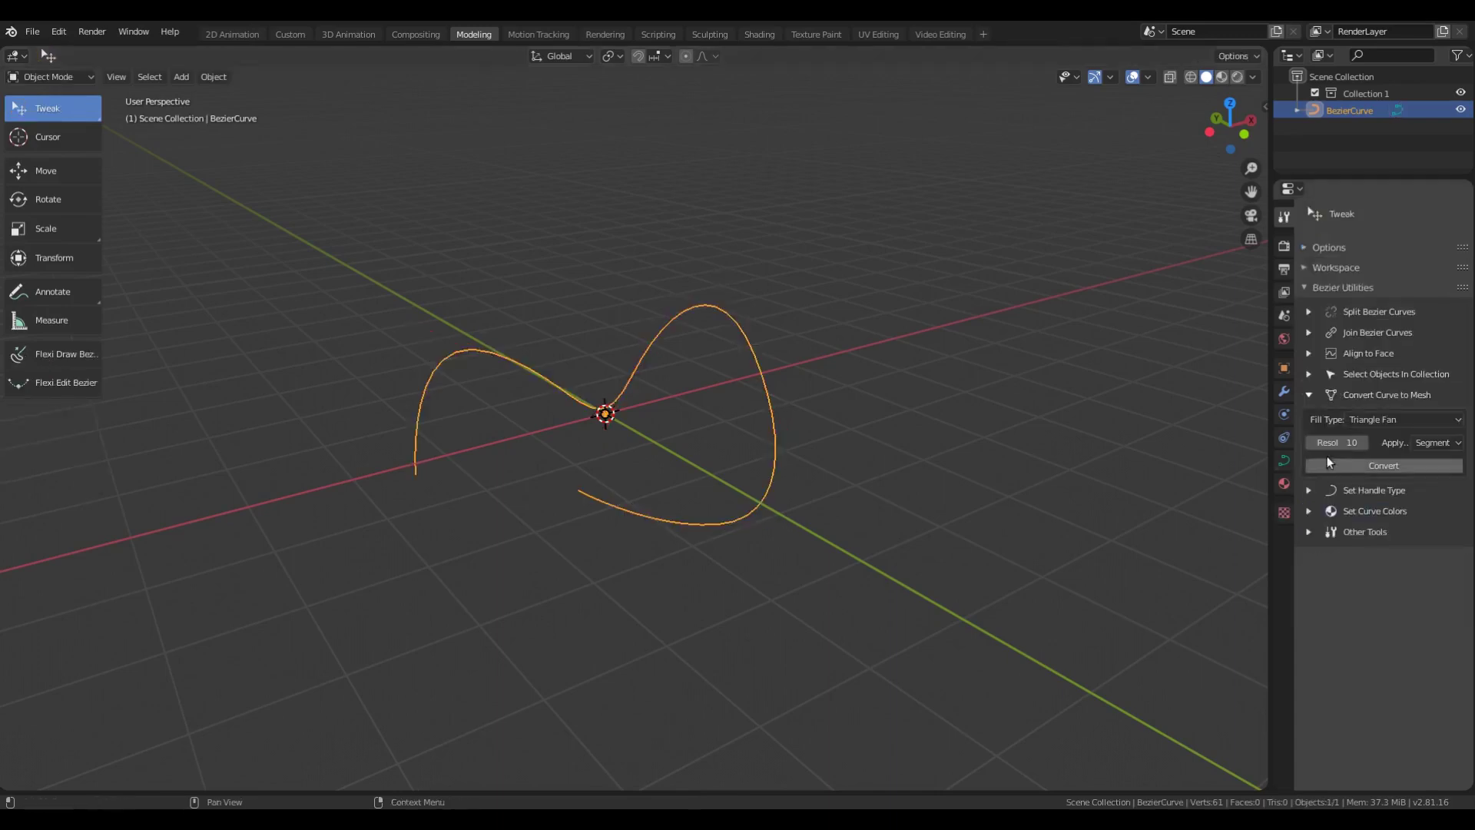
left_click(1447, 441)
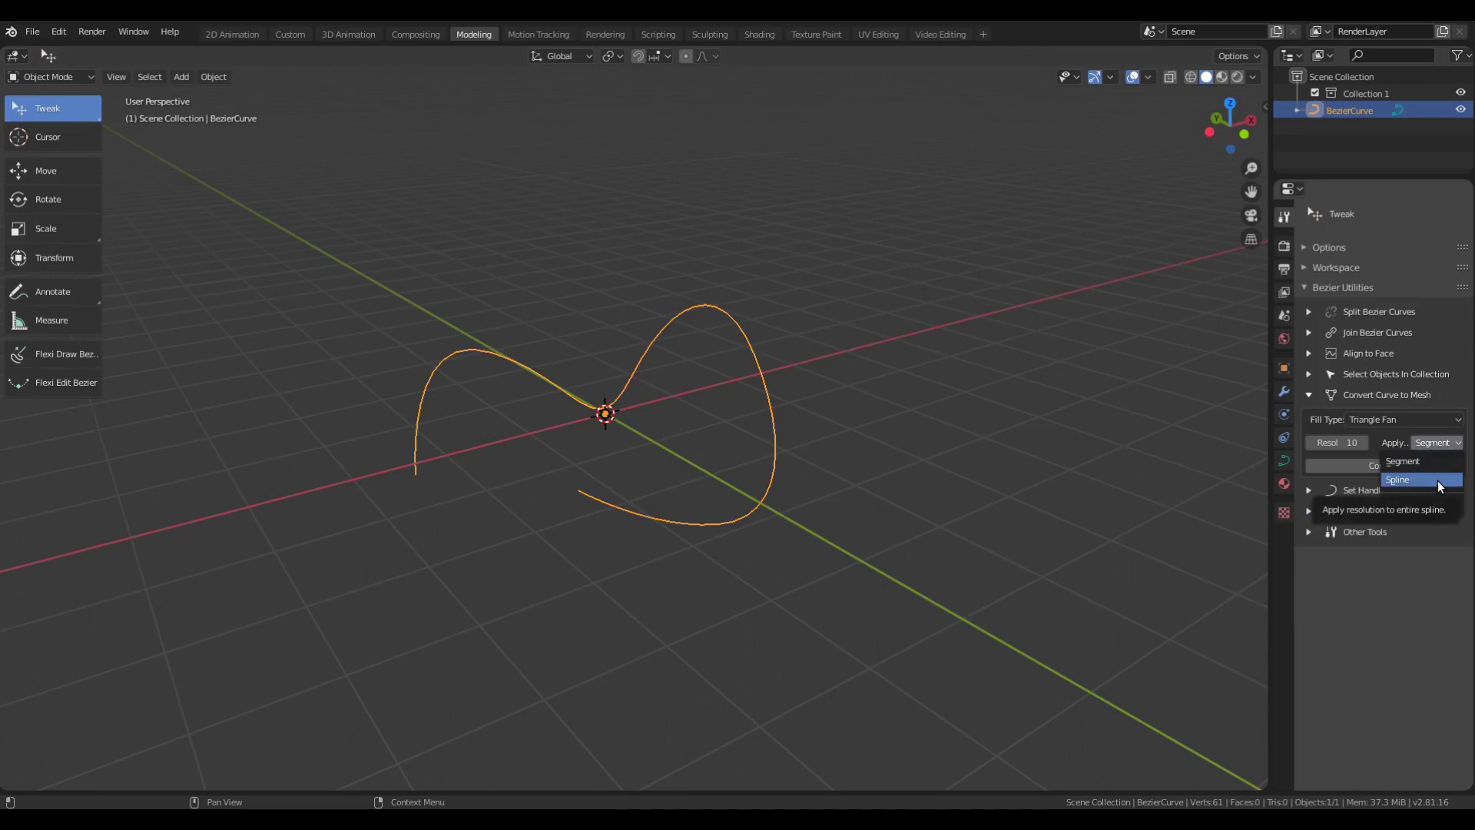
left_click(1440, 481)
left_click(1425, 467)
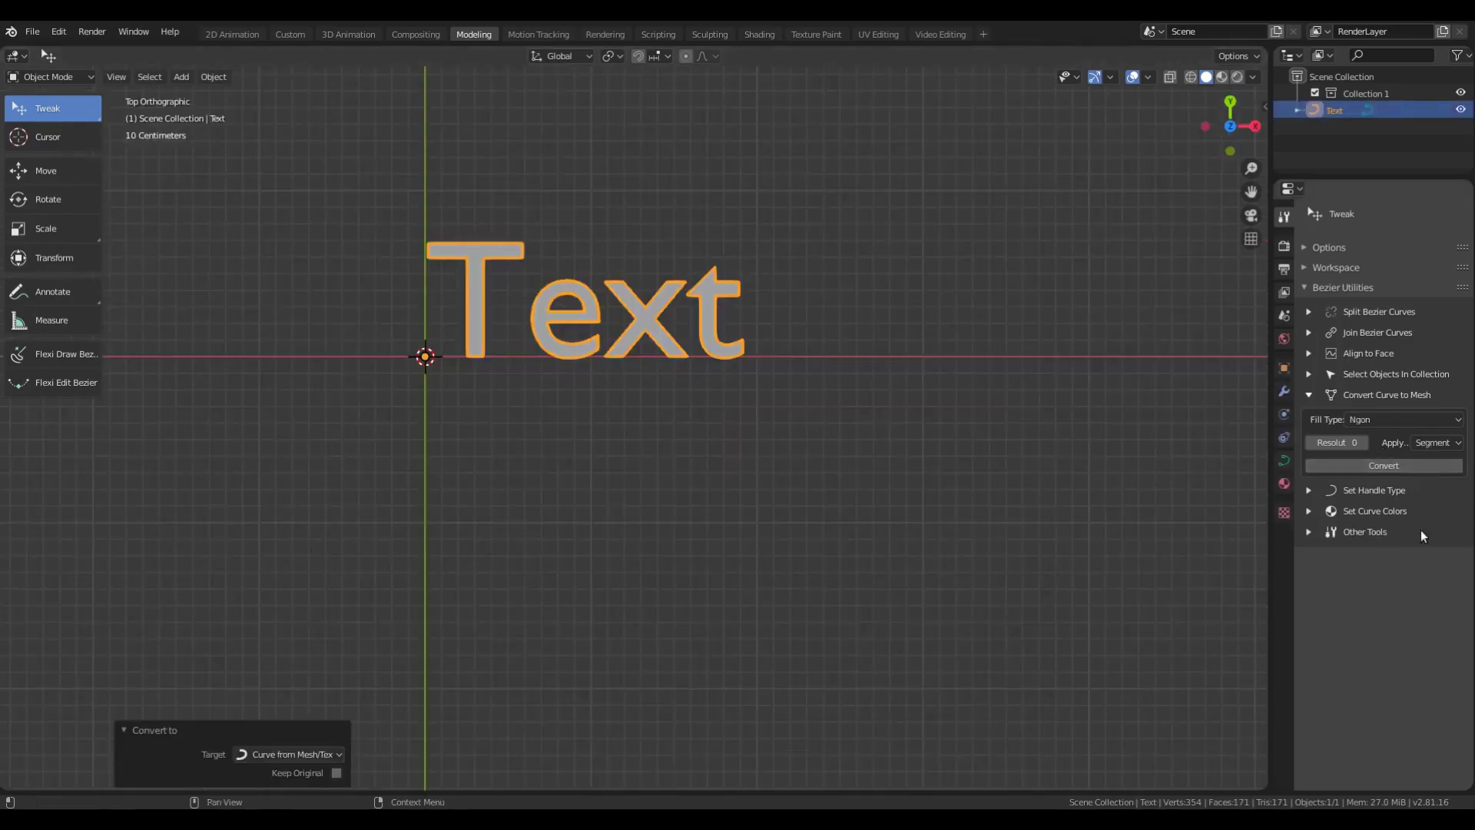
Try Ngon and Triangle Fan conversions of the Text object at higher resolution, undoing each.
left_click(1421, 466)
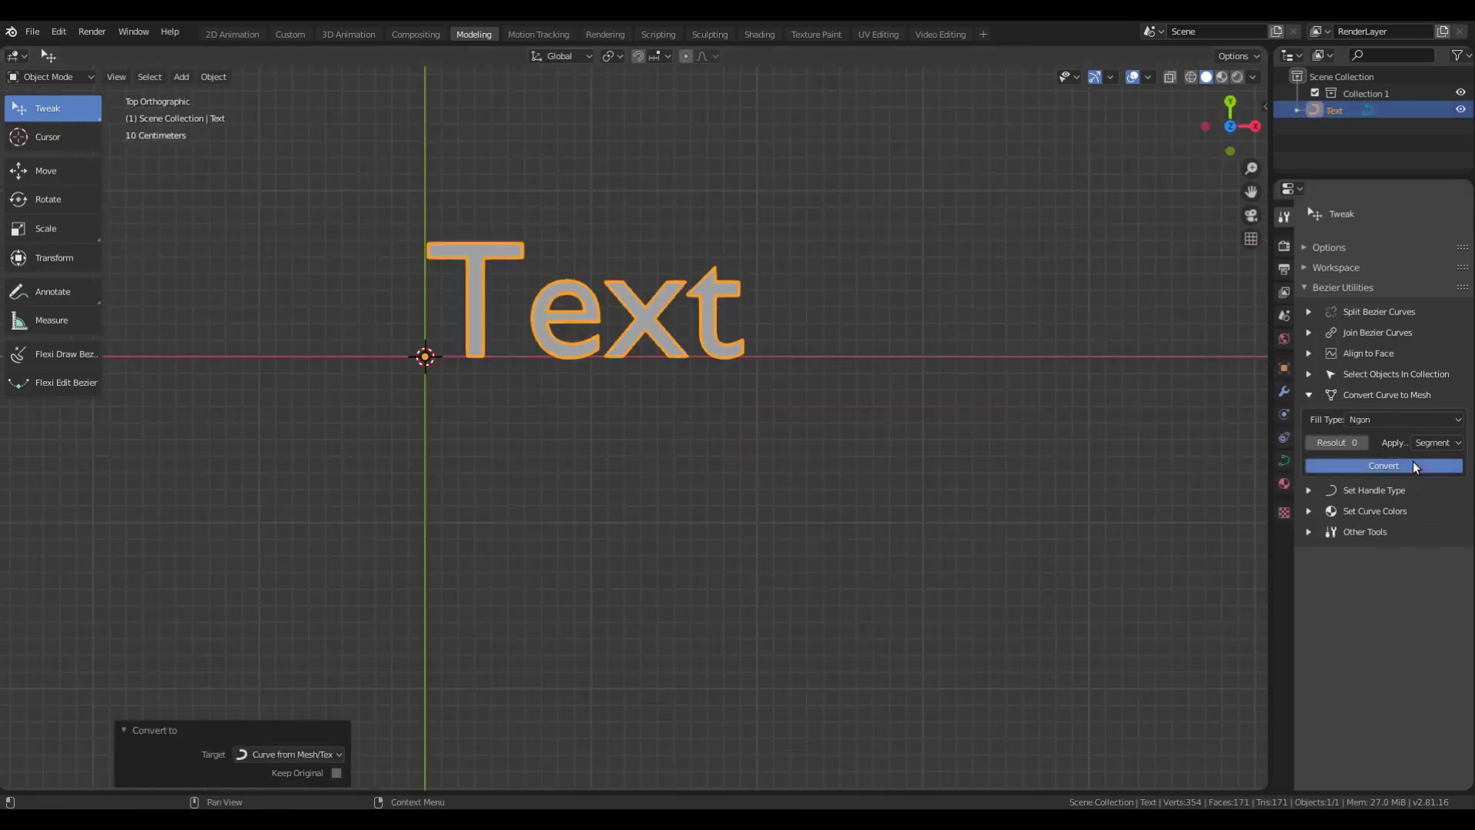
key("ctrl+z")
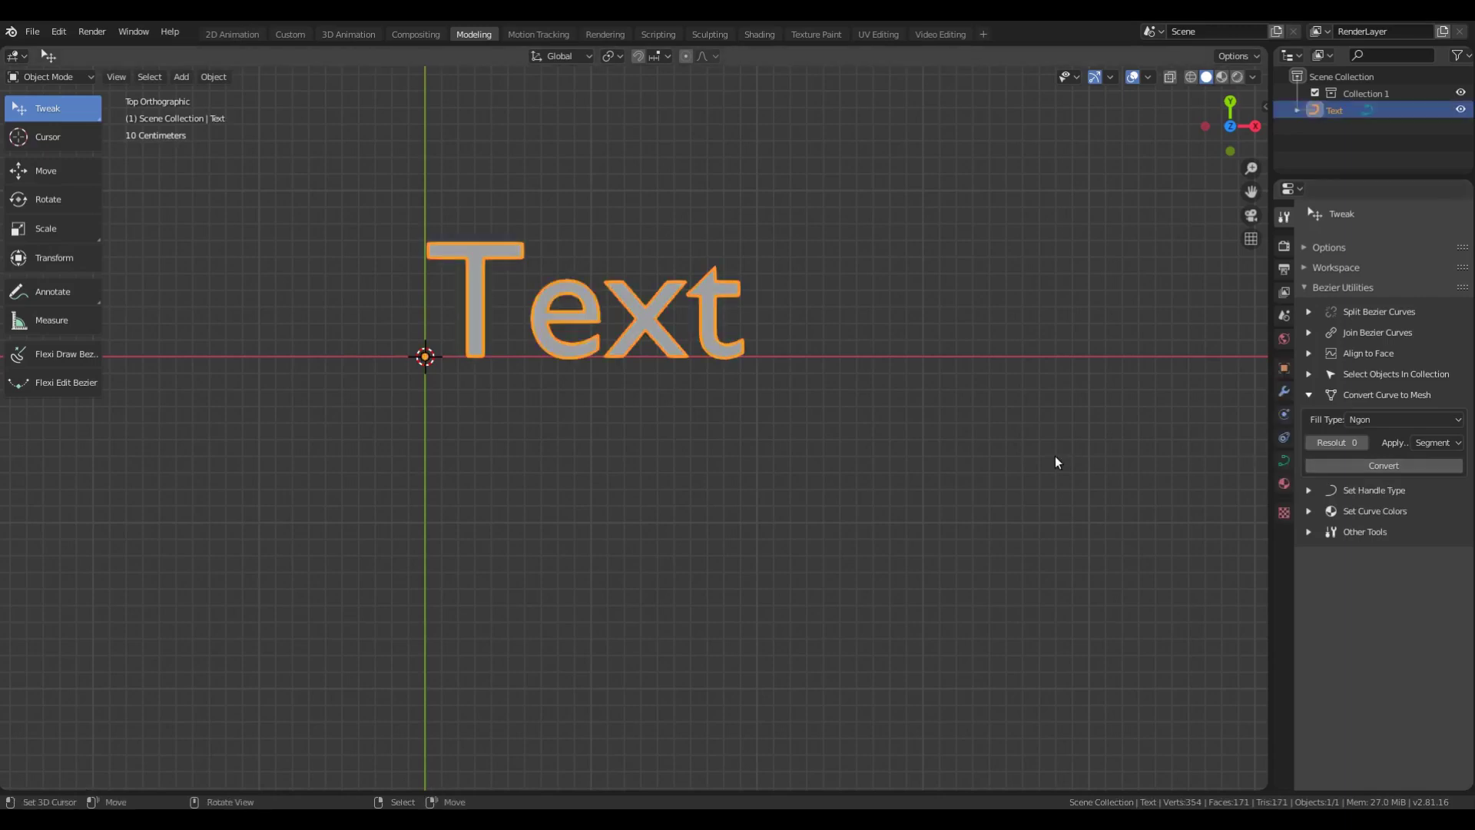
left_click(1363, 444)
left_click(1406, 420)
left_click(1387, 492)
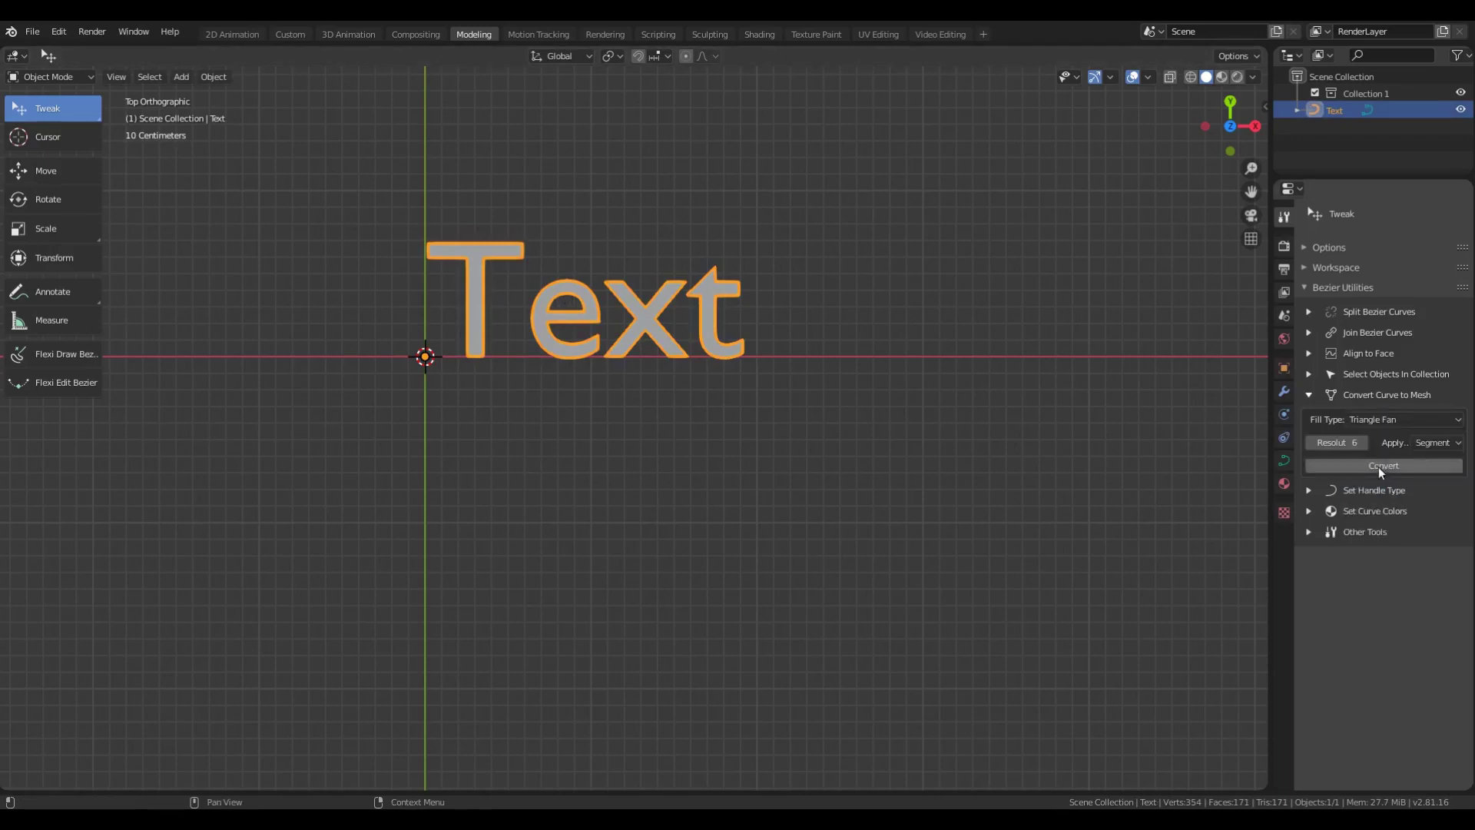
left_click(1382, 465)
key("ctrl+z")
Convert the text with Fill Type Nothing into an outline mesh and view its vertices in Edit Mode.
left_click(1377, 418)
left_click(1379, 438)
left_click(1372, 466)
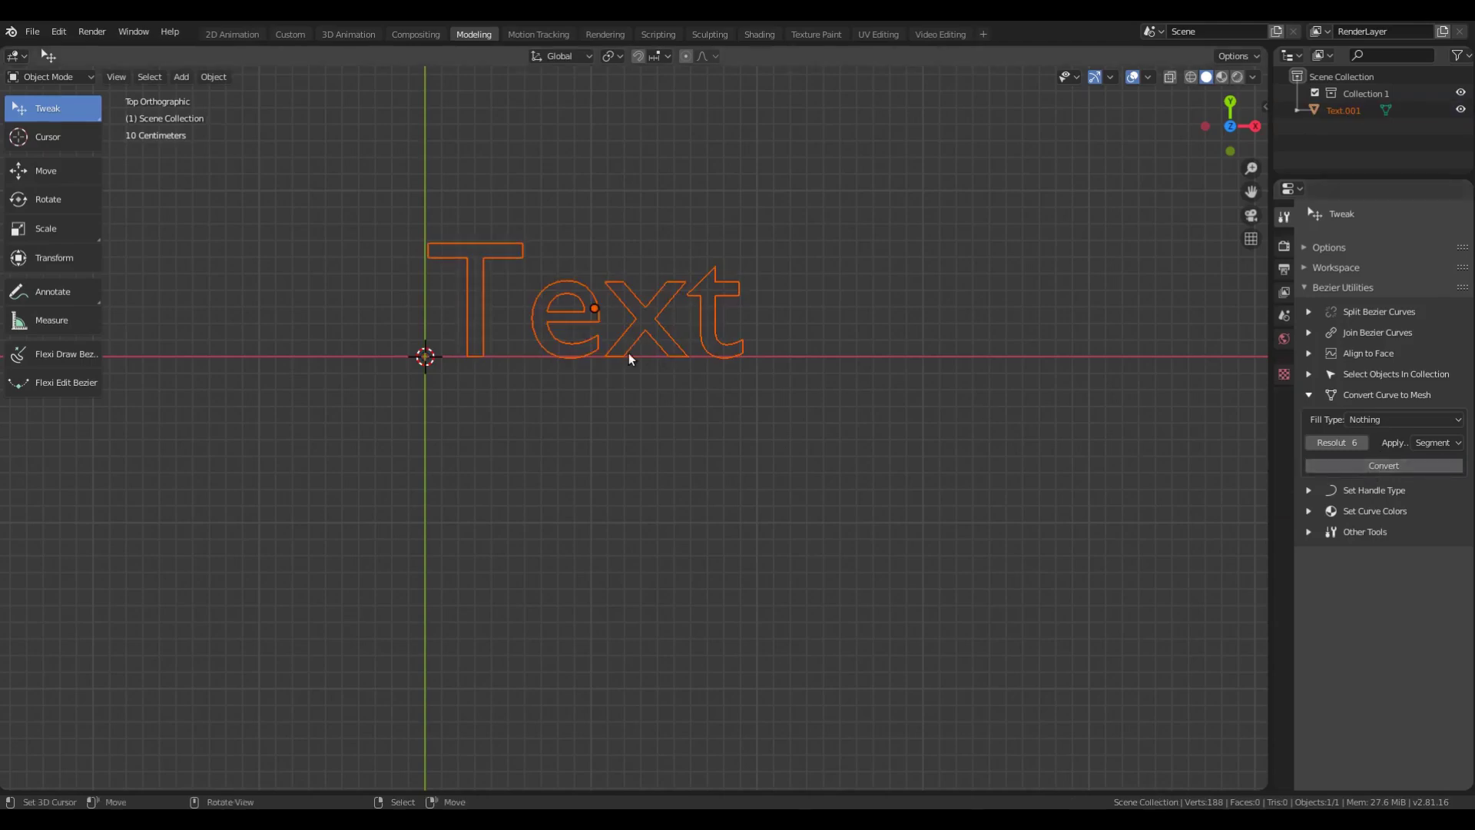
key("Tab")
scroll(626, 343, "up", 3)
middle_click_drag(628, 339, 649, 422, "shift")
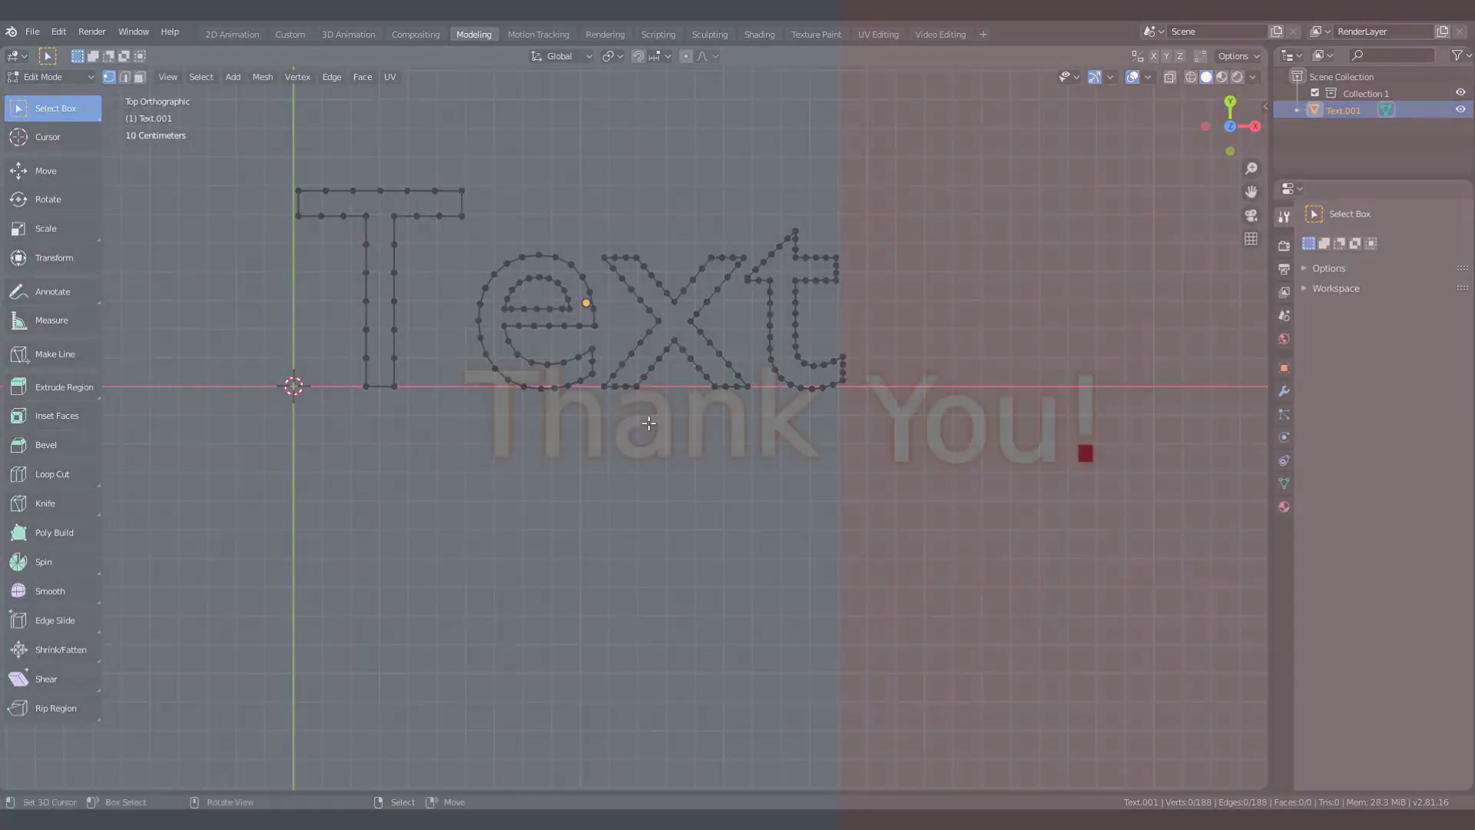